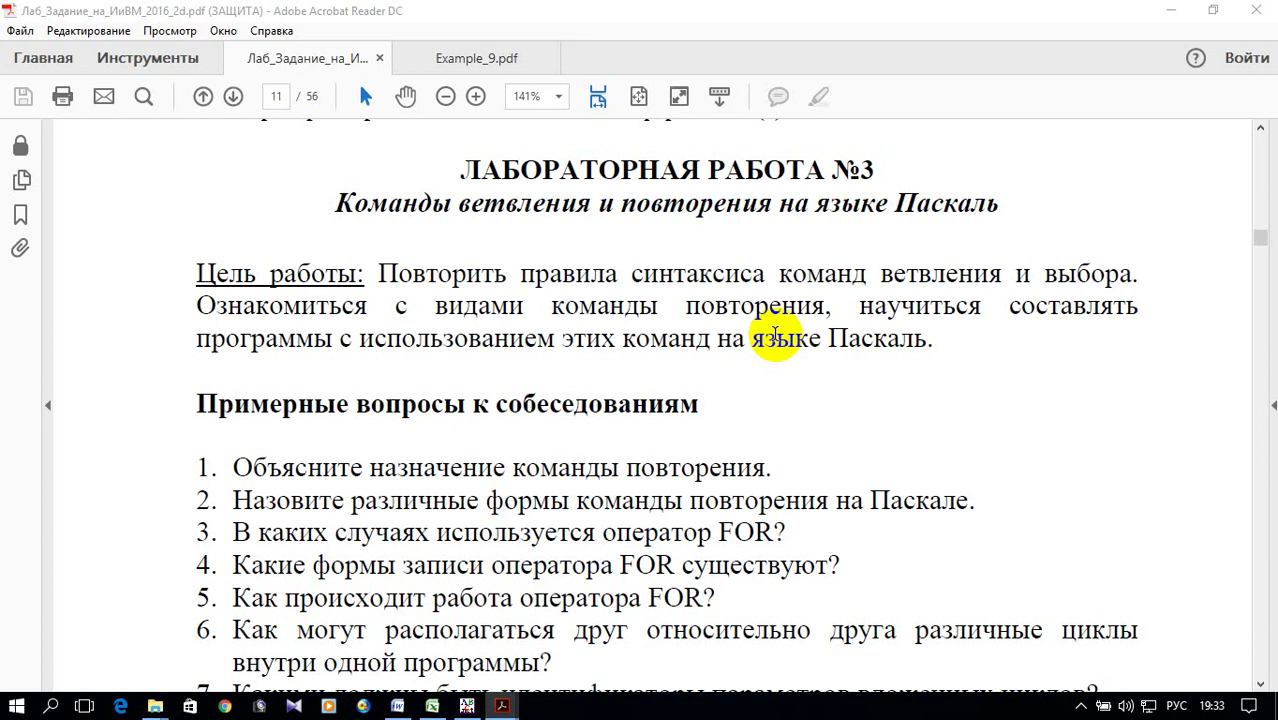
Show the Example_9.pdf factorial task full width with the Tools pane hidden.
left_click(416, 62)
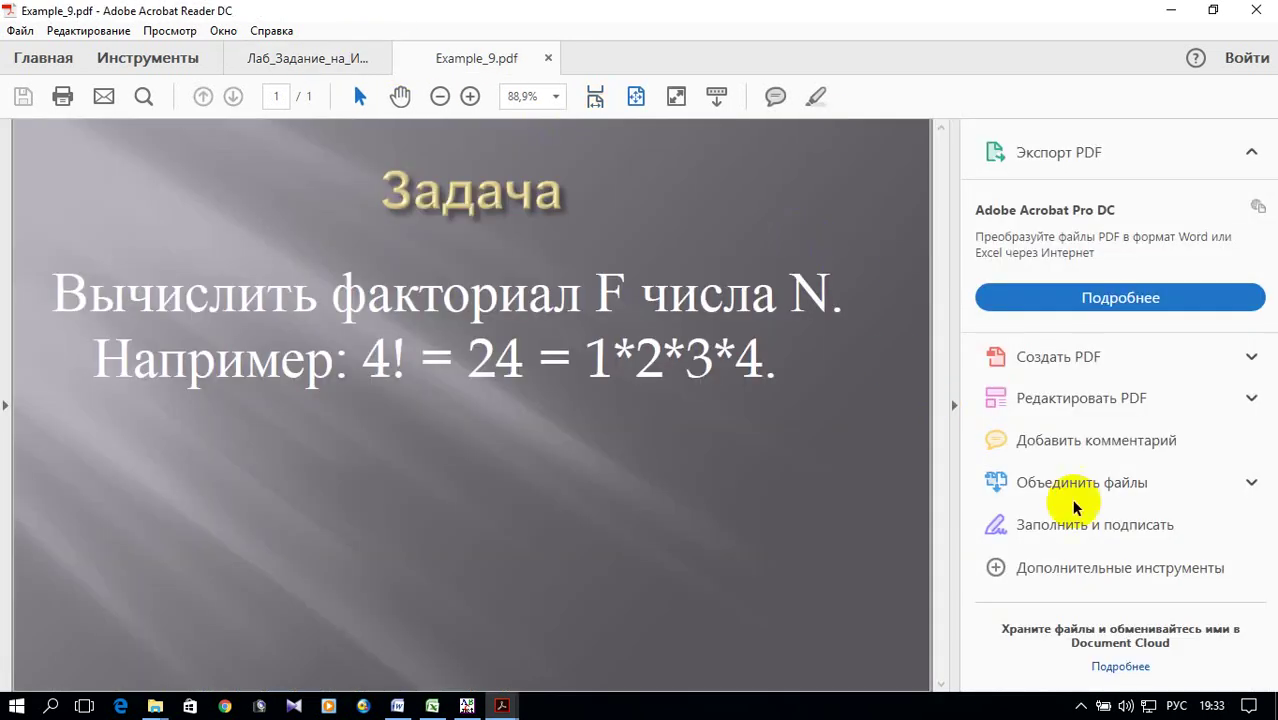
left_click(955, 406)
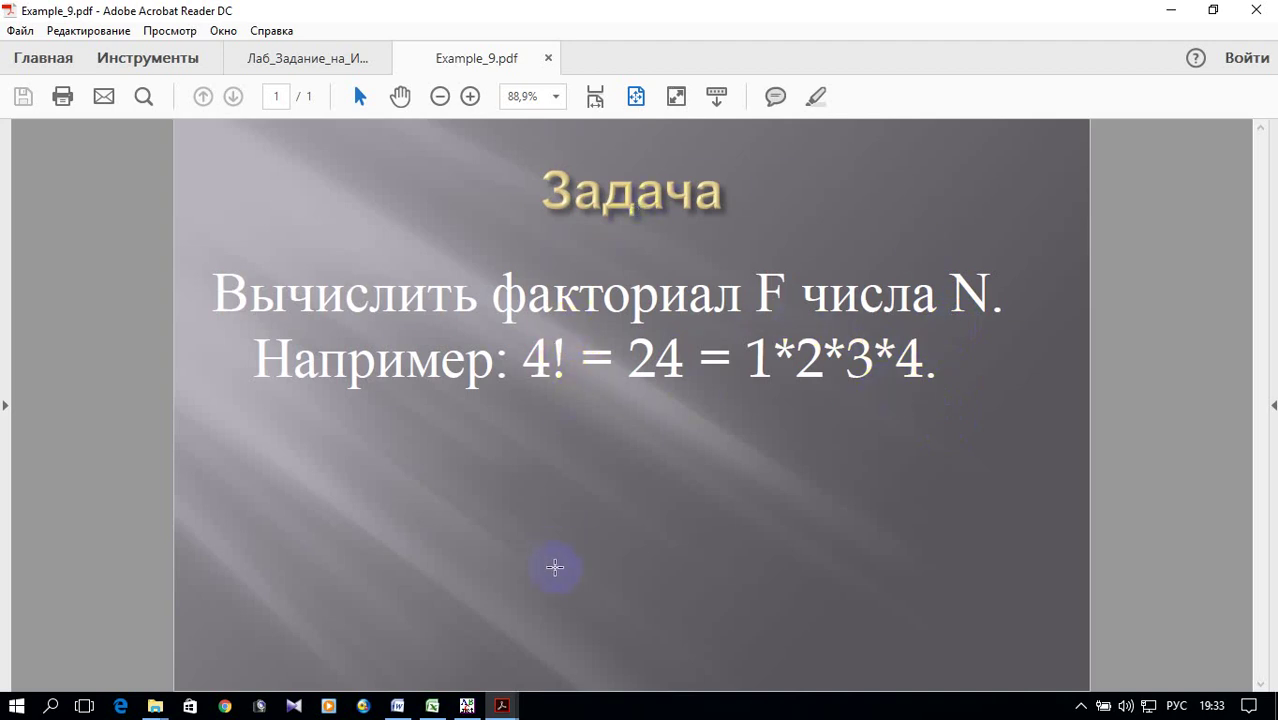
Type the header 'Program Primer_9;' in PascalABC.NET using the English layout.
left_click(467, 706)
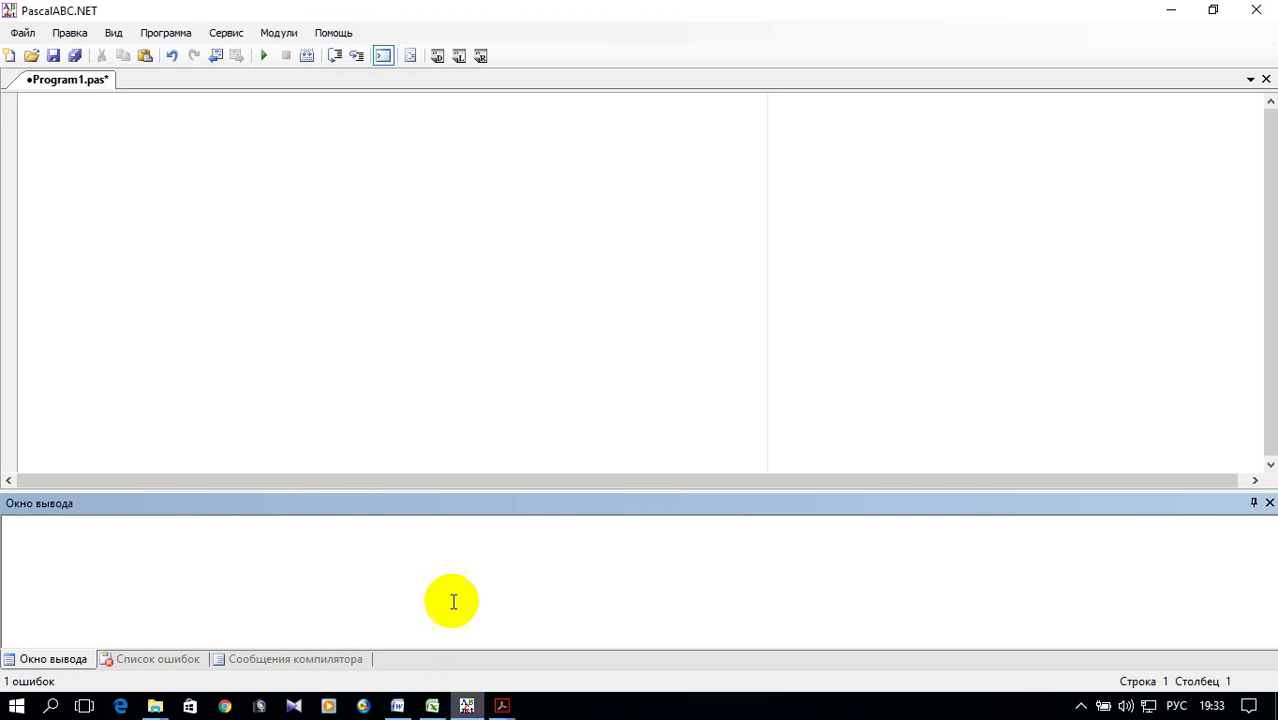
left_click(103, 126)
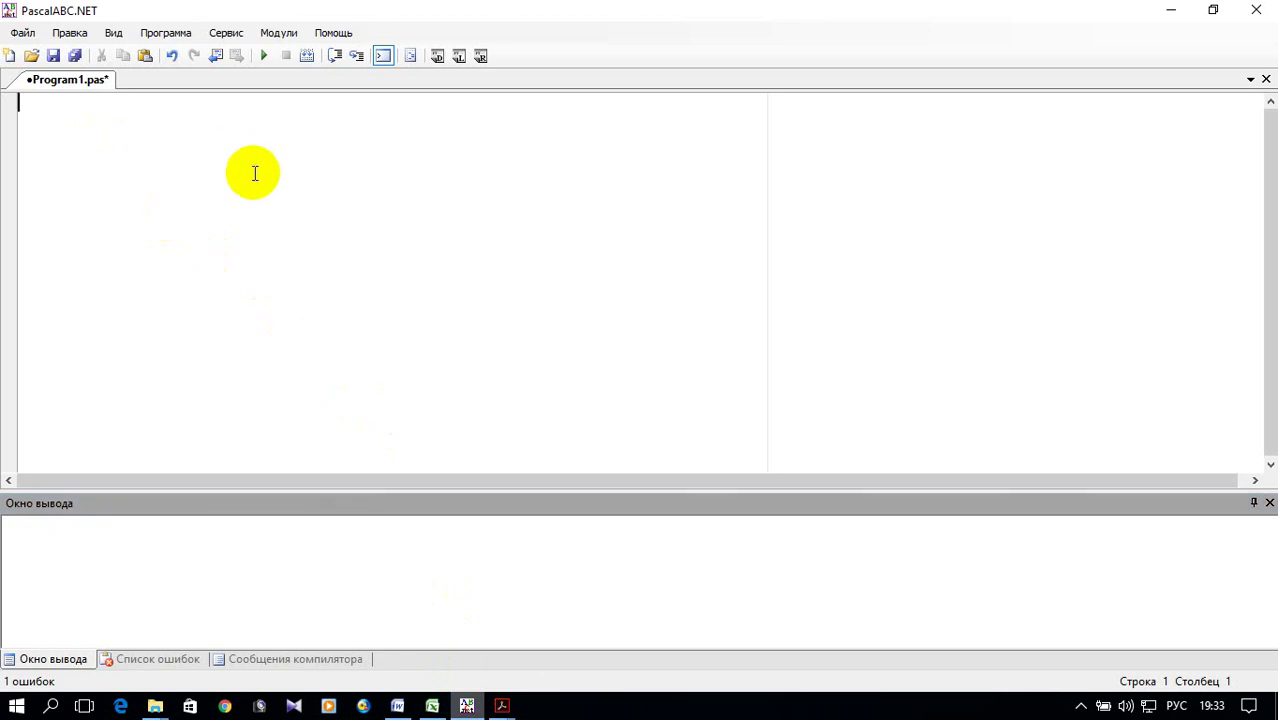
type("з")
key("BackSpace")
key("alt+shift")
type("Program ")
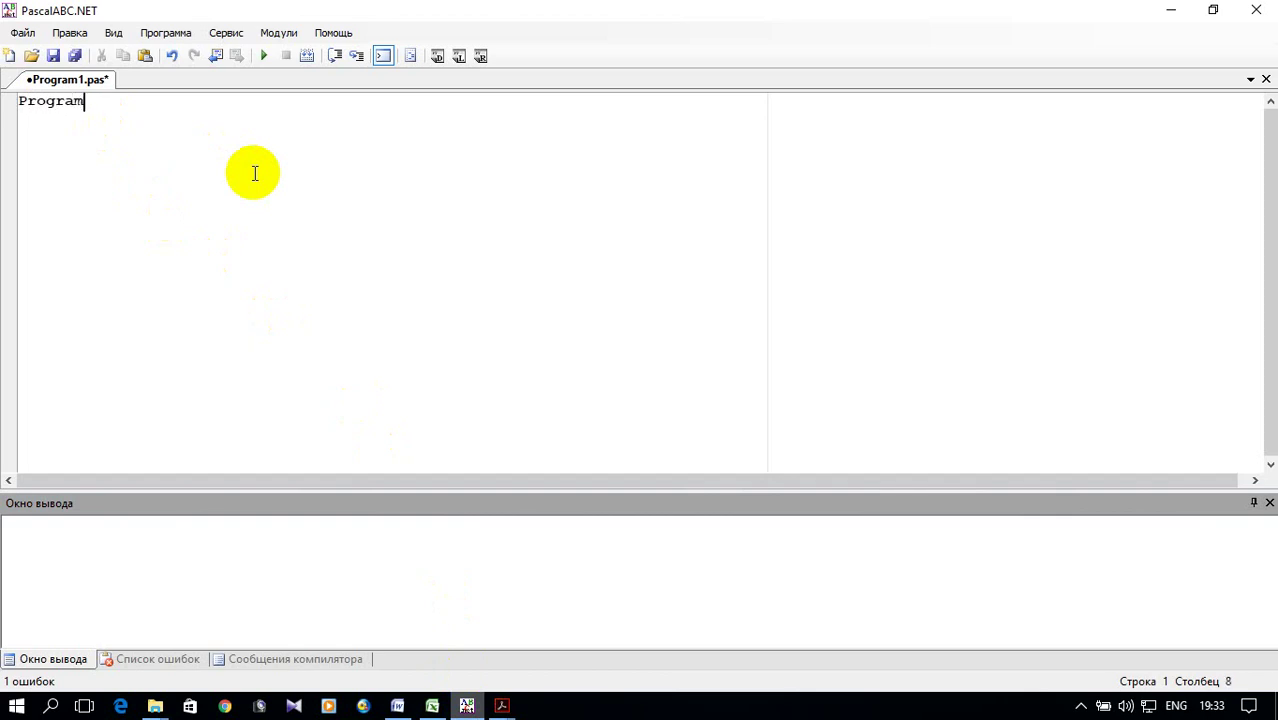
type("Prim")
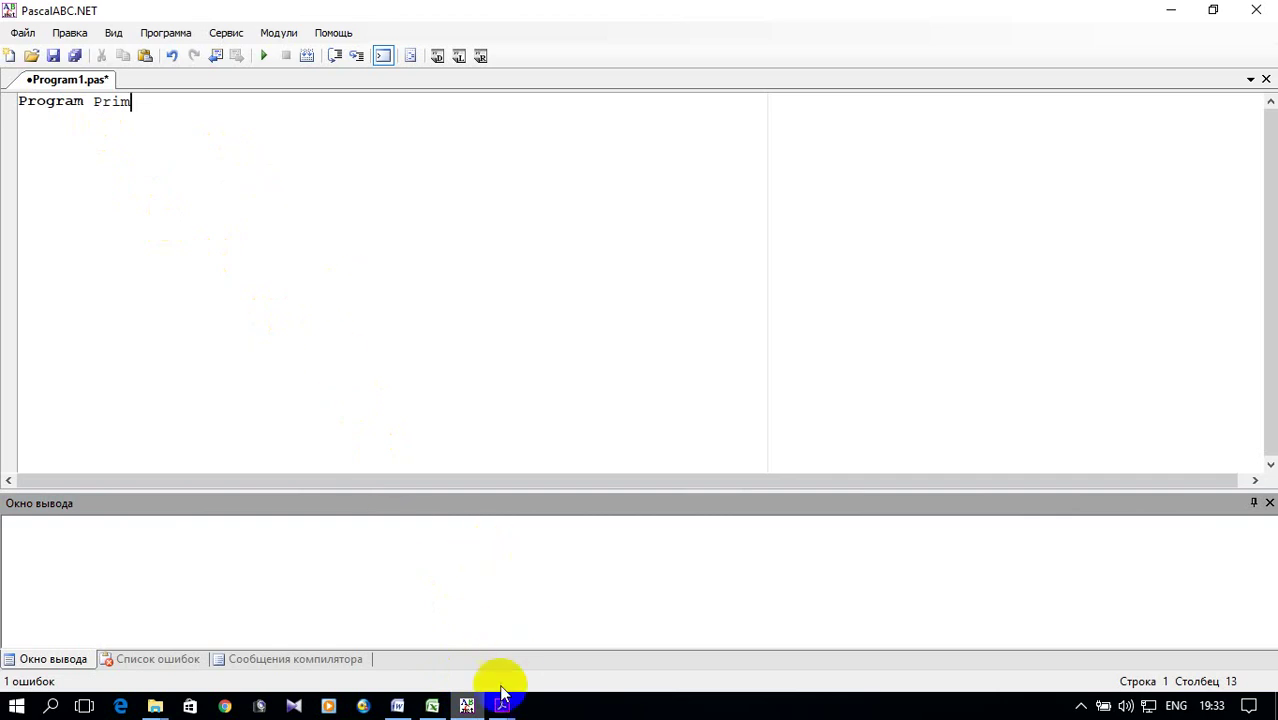
mouse_move(501, 706)
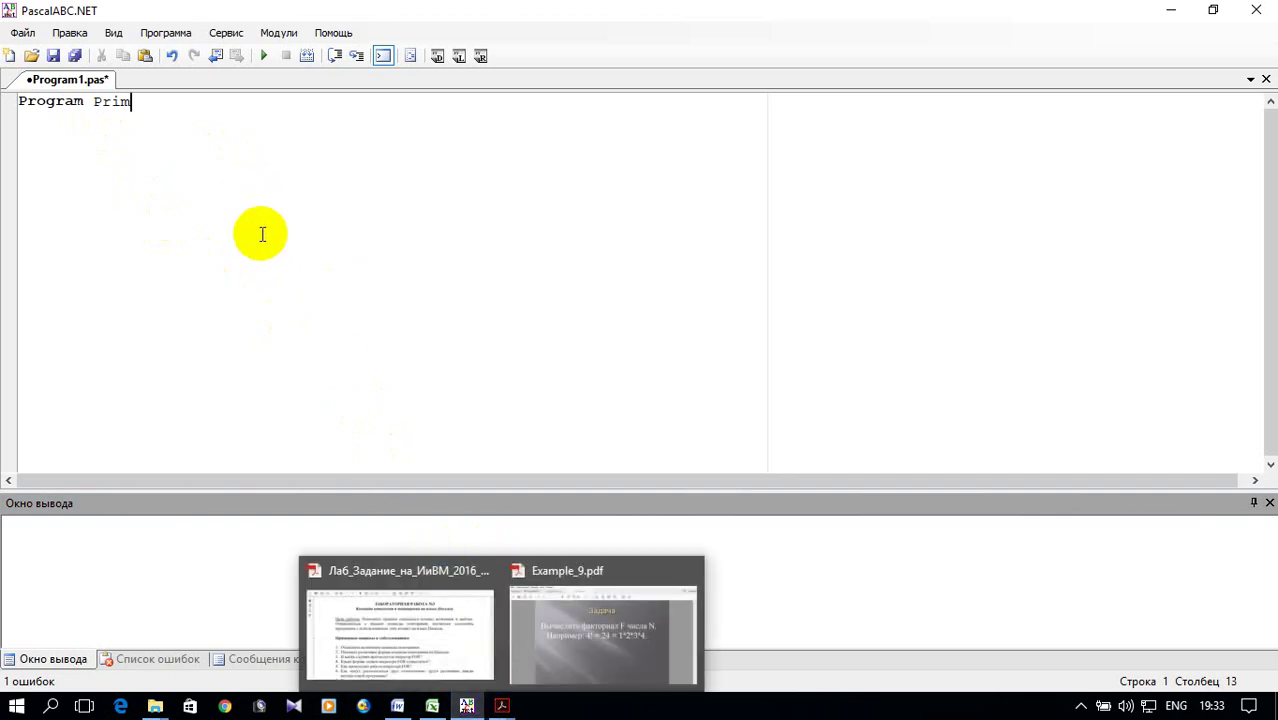
type("er_9")
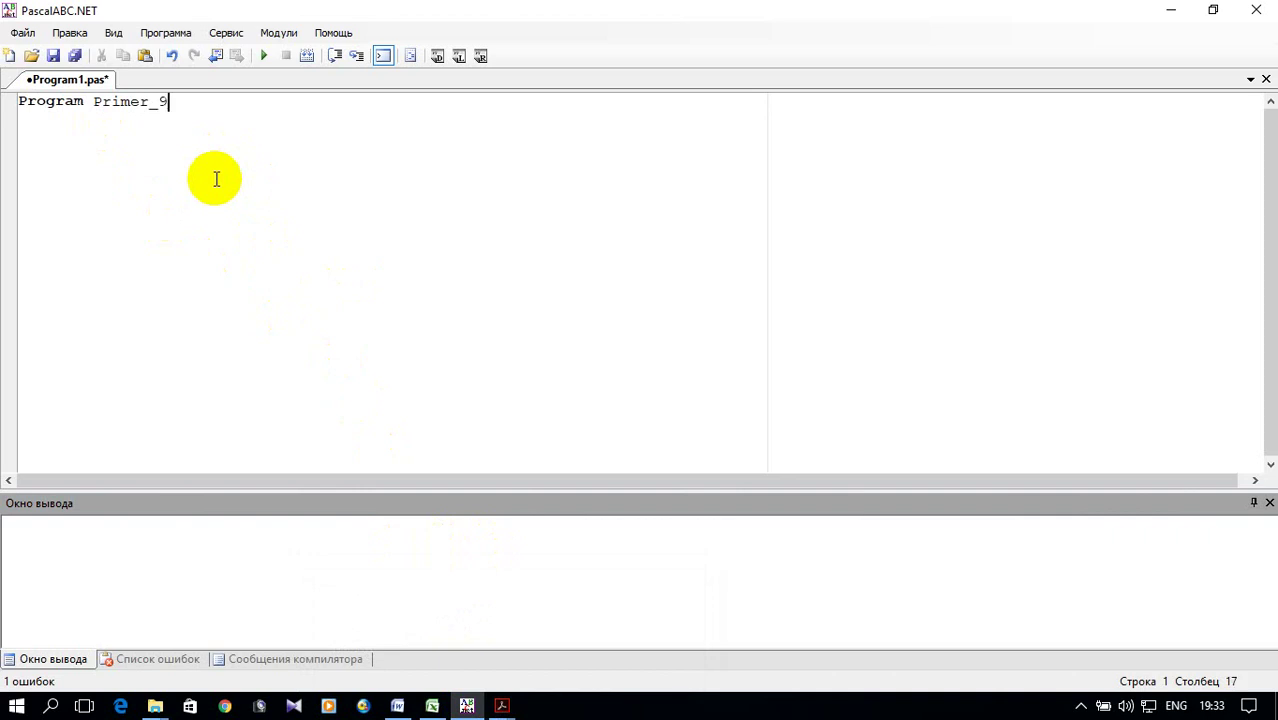
type(";")
Declare variables with 'var i:integer;' and 'f:real;'.
key("Return")
type("var i")
type(":i")
type("nteger;")
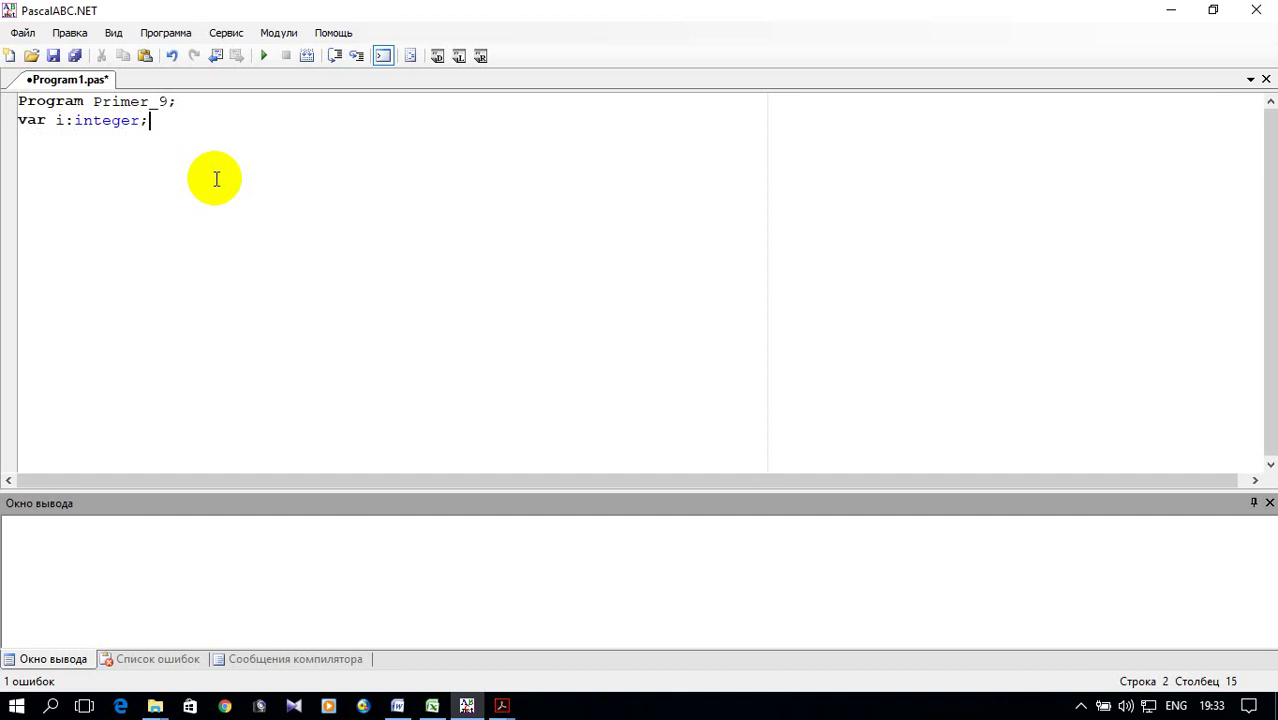
key("Return")
type("f")
type(":")
type("real;")
Add an empty begin … end. block and return to the end of the begin line.
key("Return")
type("begin")
key("Return")
type("end.")
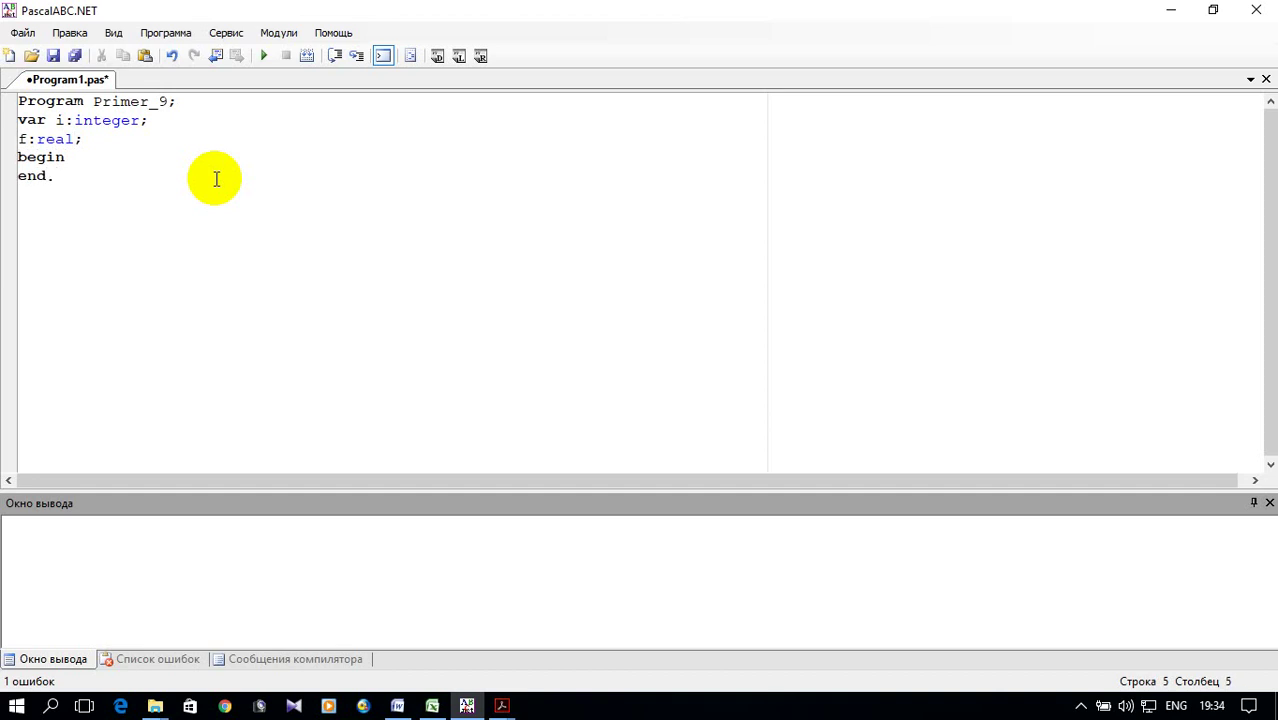
key("Up")
key("Home")
key("Right")
key("Right")
key("Right")
key("Right")
key("Right")
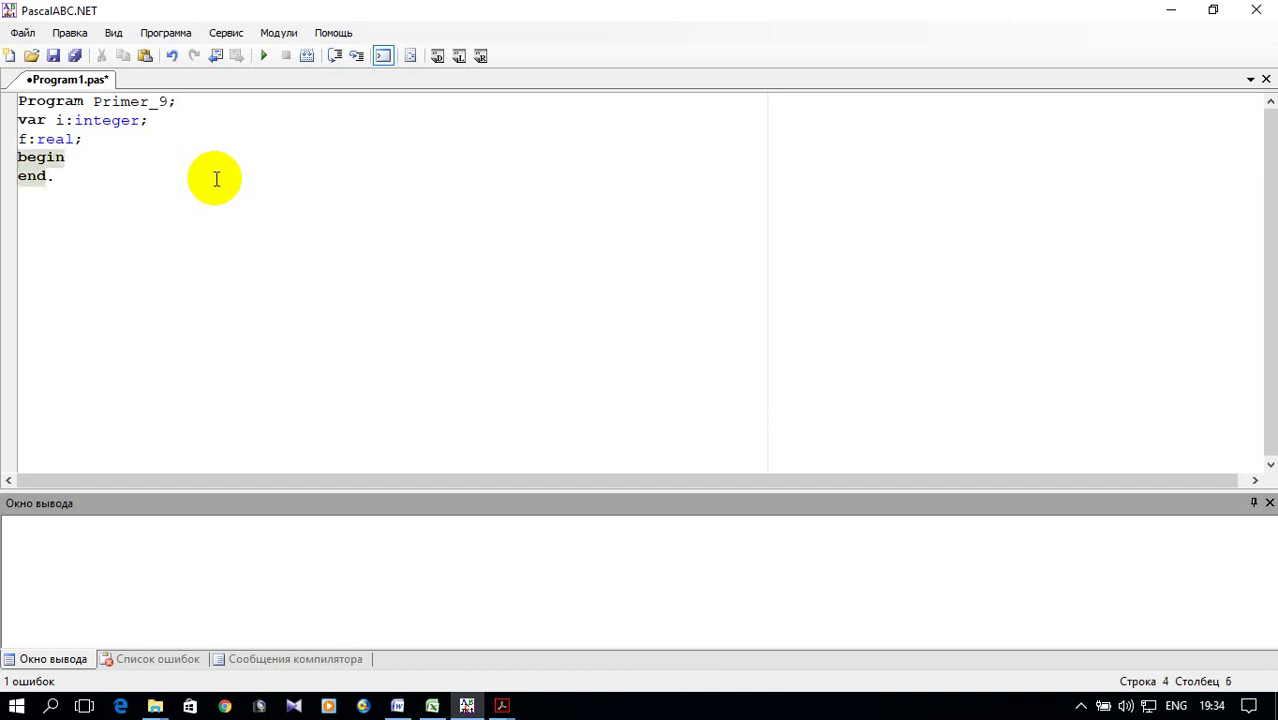
Add the prompt line Write('Введите n='); after begin.
key("Return")
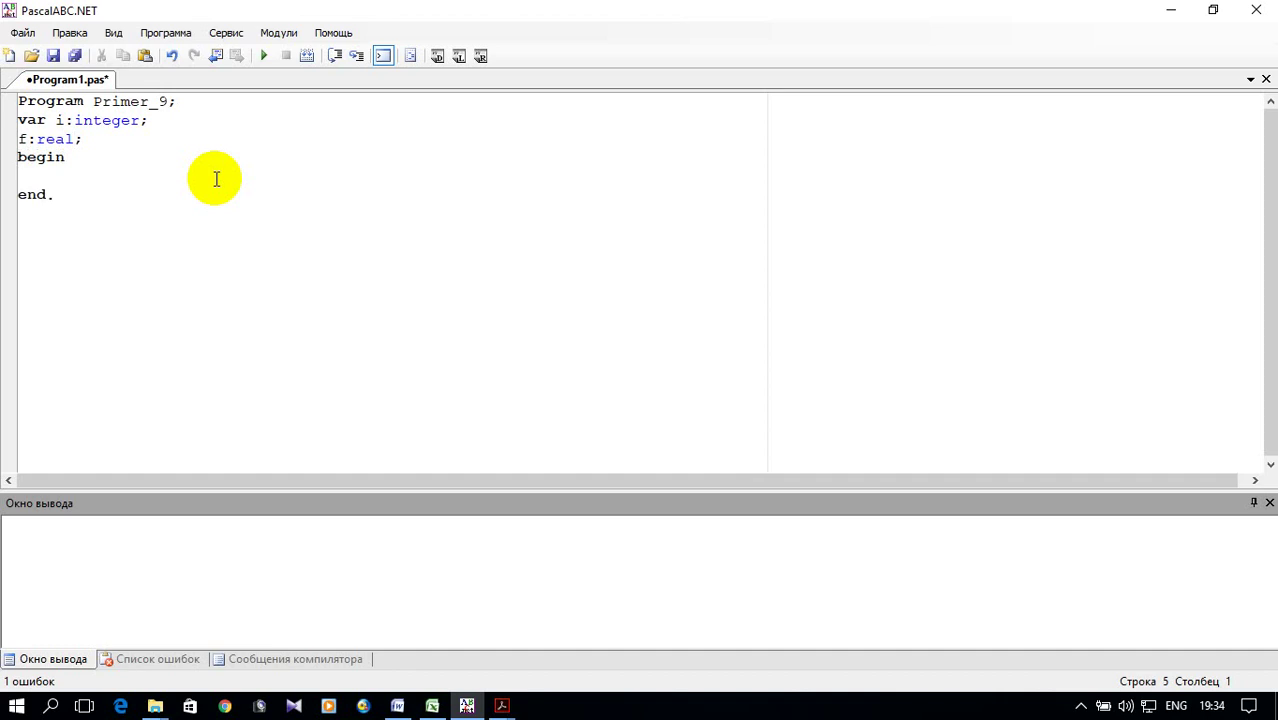
type("Write('")
key("alt+shift")
type("Введите ")
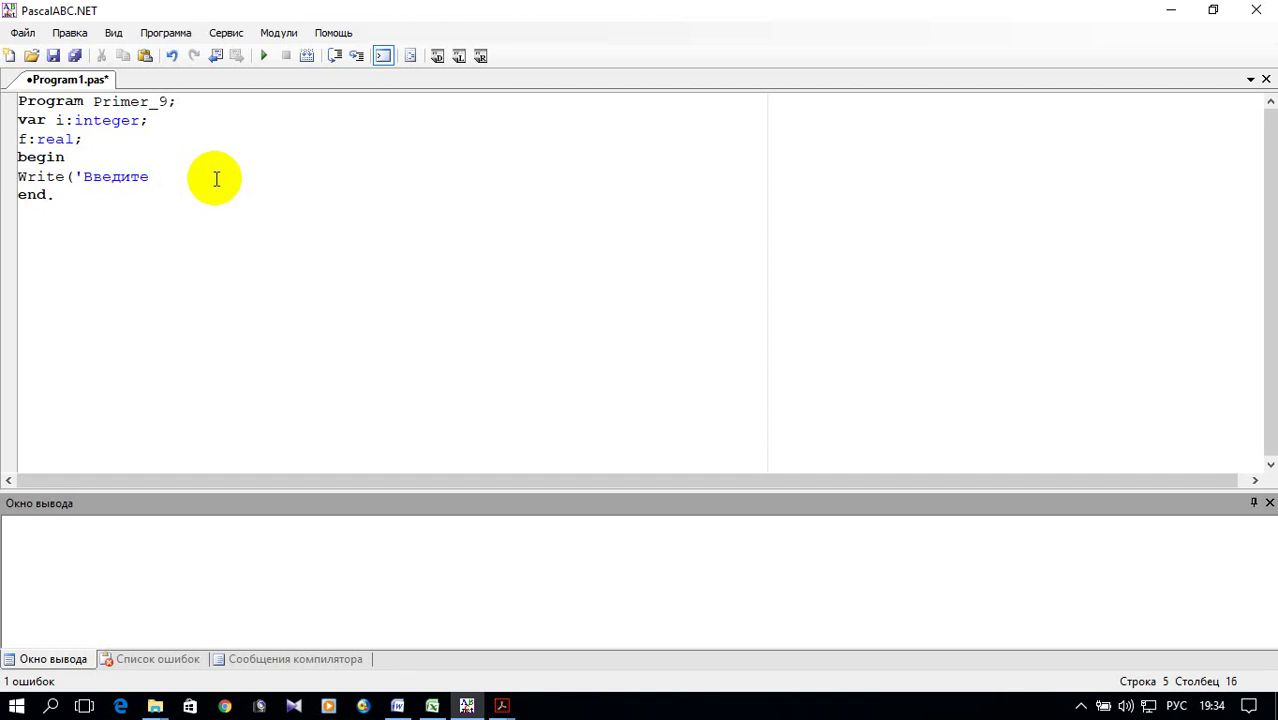
type("т")
key("BackSpace")
key("alt+shift")
type("n")
type("=")
type("'")
type(")")
type(";")
Declare n in the var line and add readln(n); below the prompt.
left_click(63, 118)
type(",n")
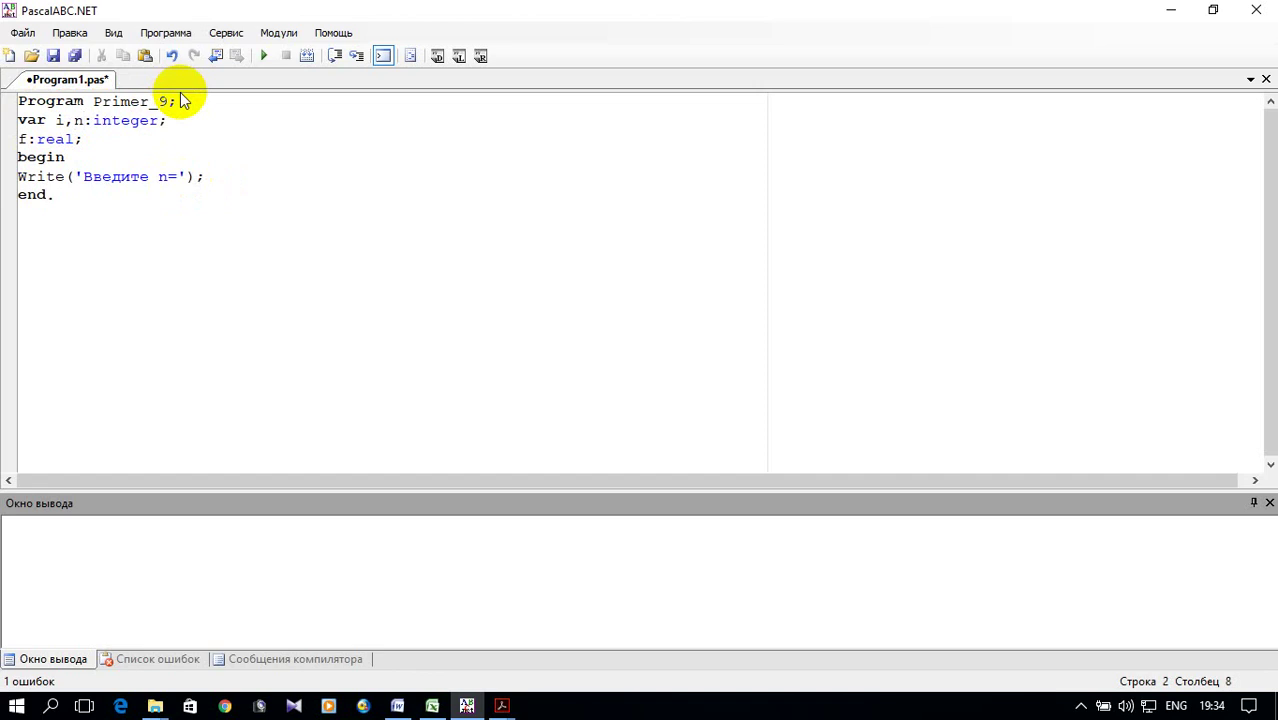
left_click(219, 179)
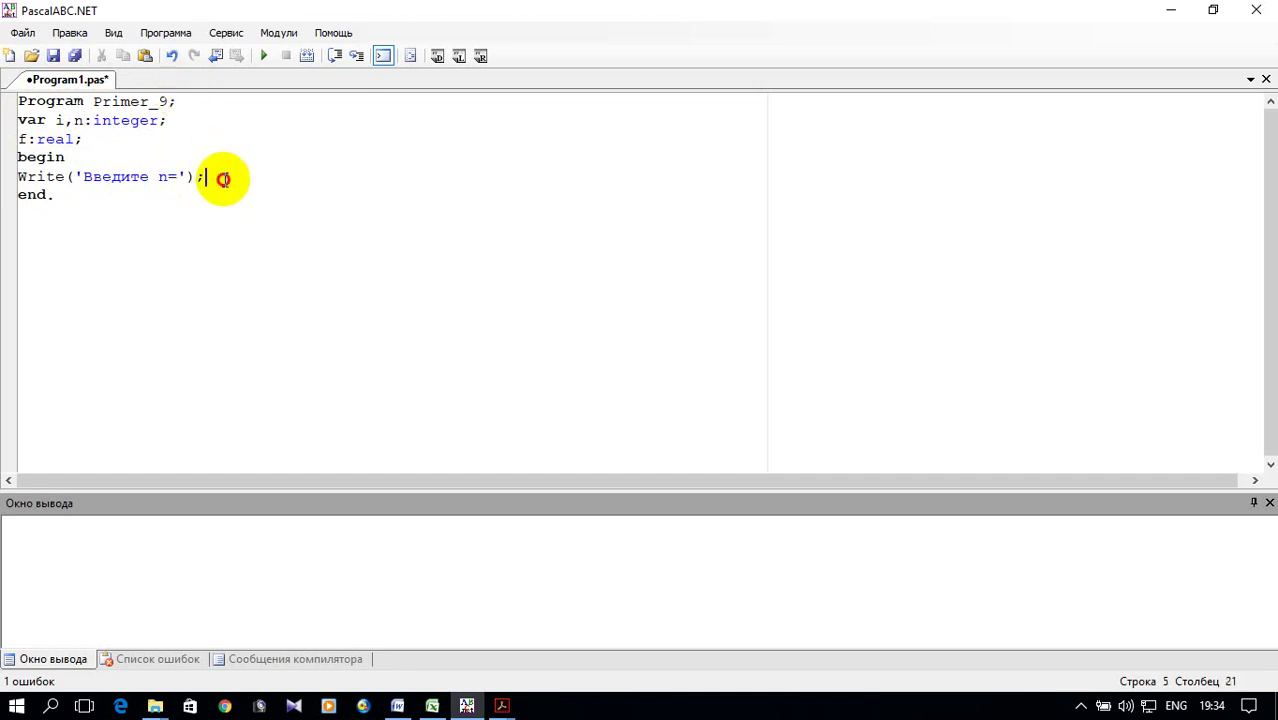
key("Return")
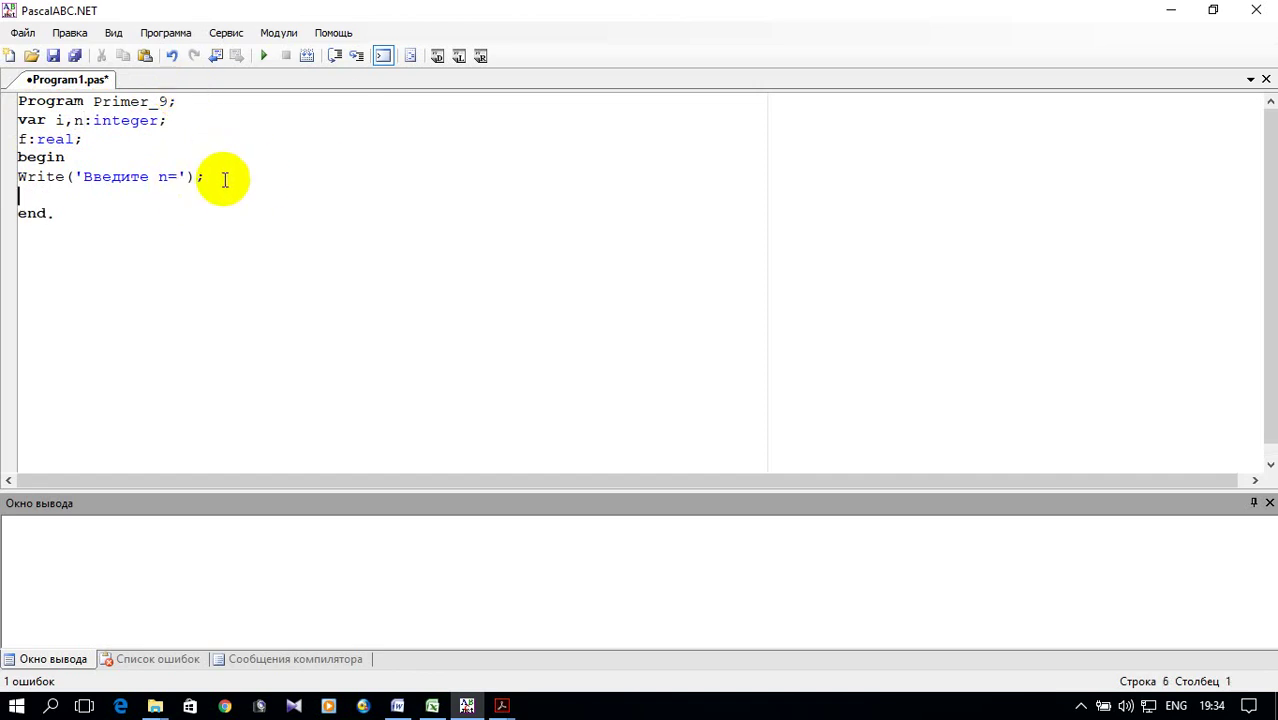
type("rad")
key("Left")
key("Left")
type("e")
key("Right")
key("Right")
type("ln(n)")
type(";")
Add the loop 'for i:=1 to n do f:=f*i;'.
key("Return")
type("for i:=1 to ")
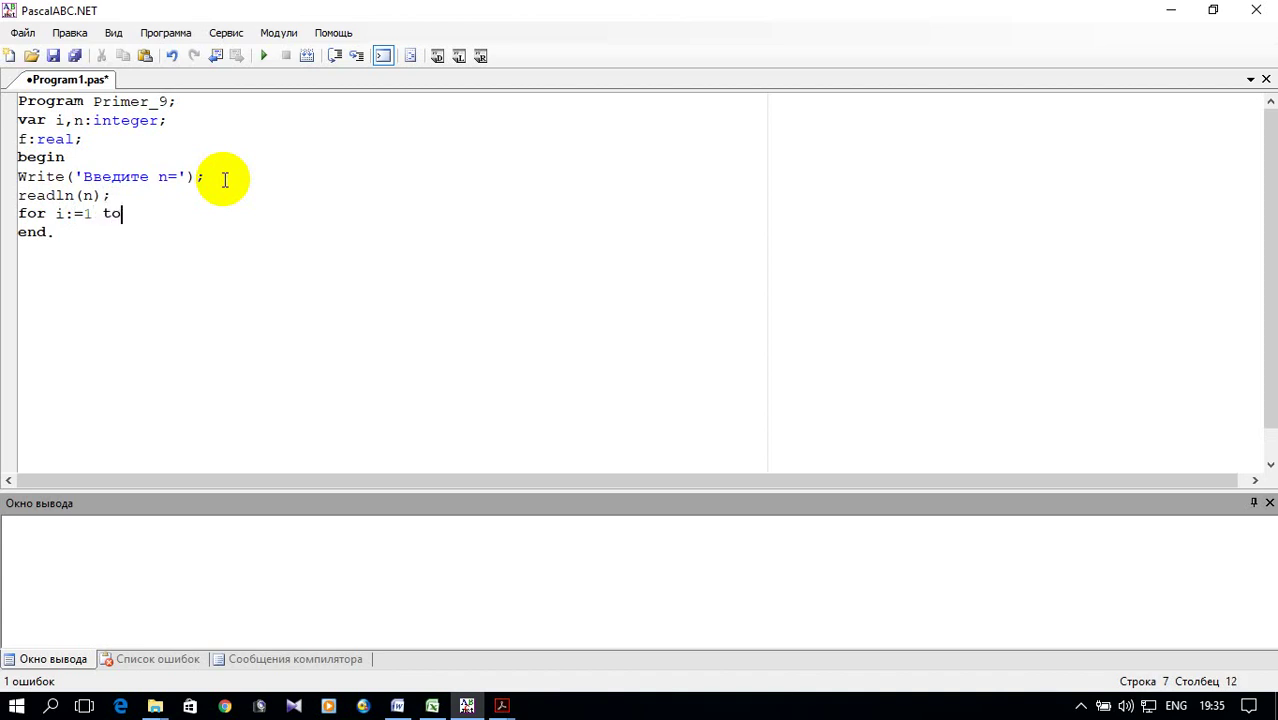
type("n do")
type(" d")
type("\\")
key("BackSpace")
key("BackSpace")
type("f")
type(":=fd")
key("BackSpace")
type("*")
type("1")
key("BackSpace")
type("i")
type(";")
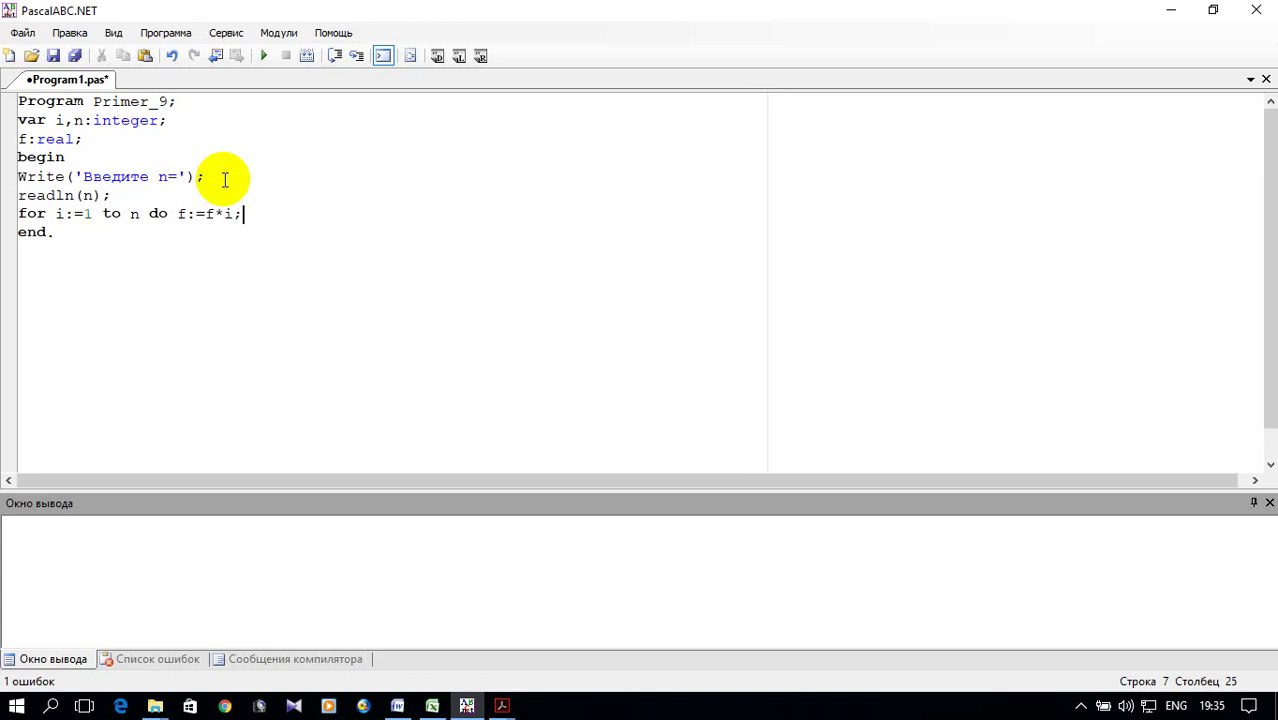
left_click(125, 190)
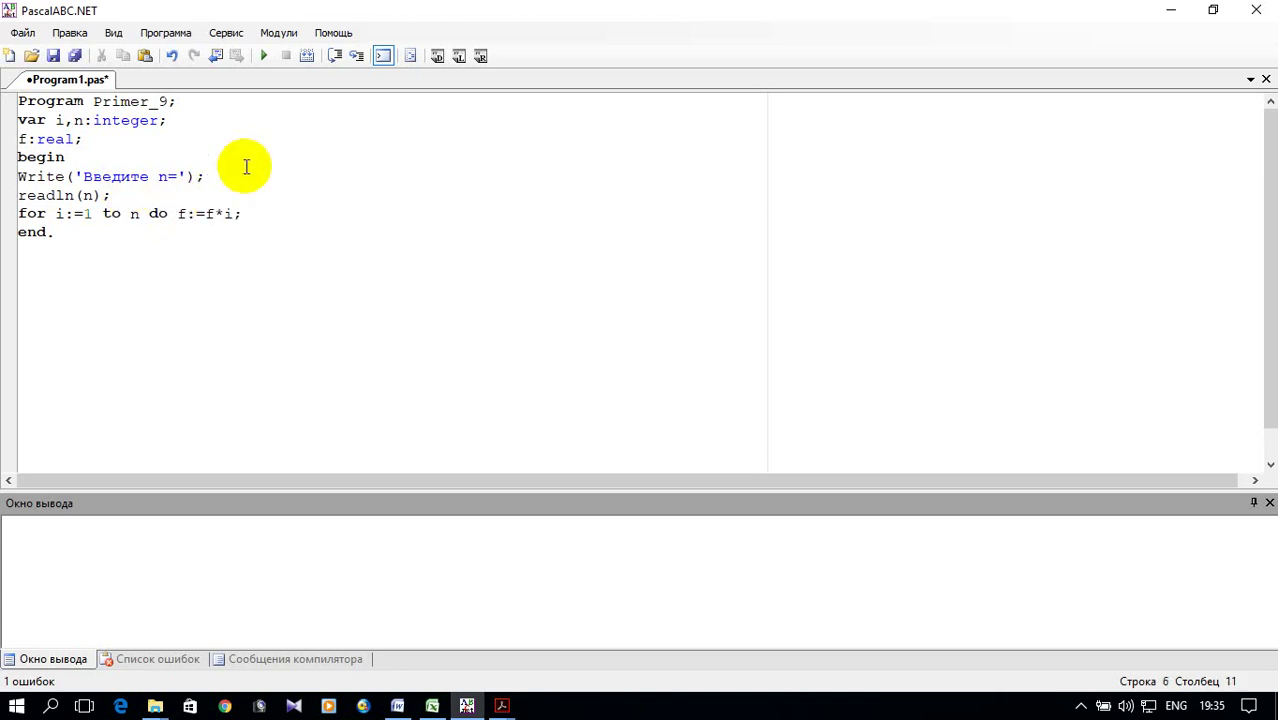
Insert f:=1; before the loop and change the loop start to i:=2.
key("Return")
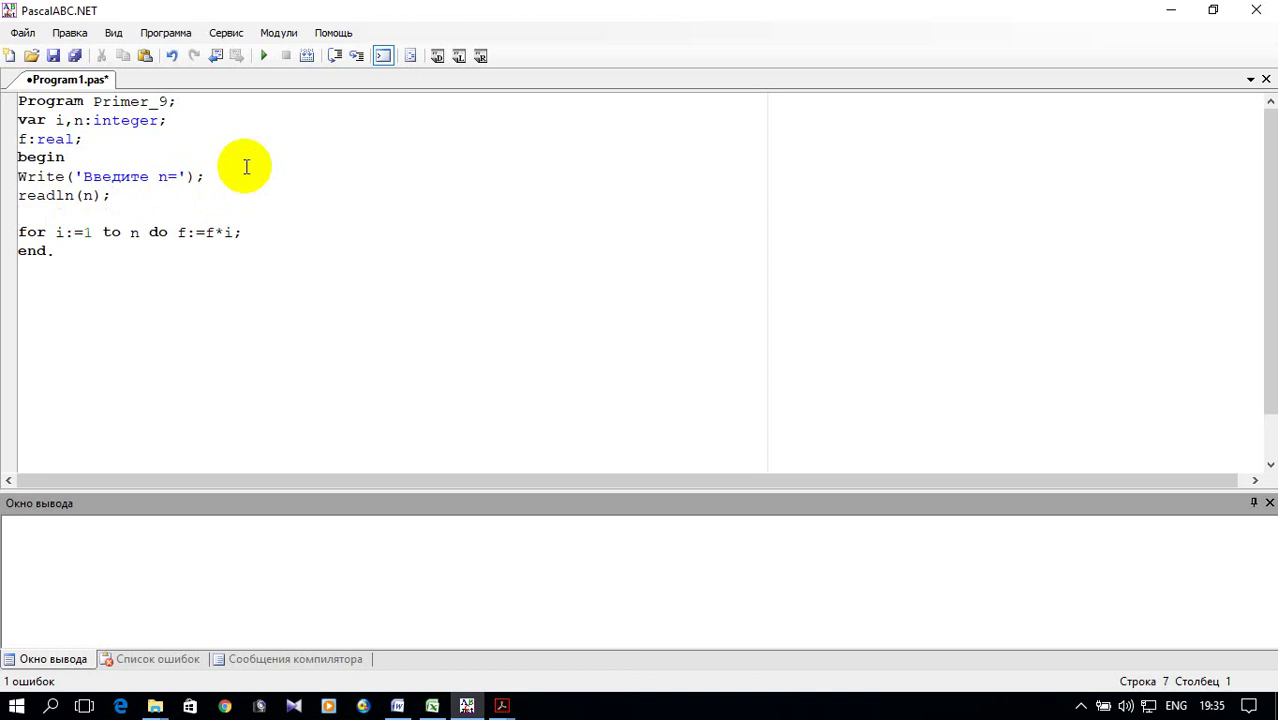
type("f:=1")
type(";")
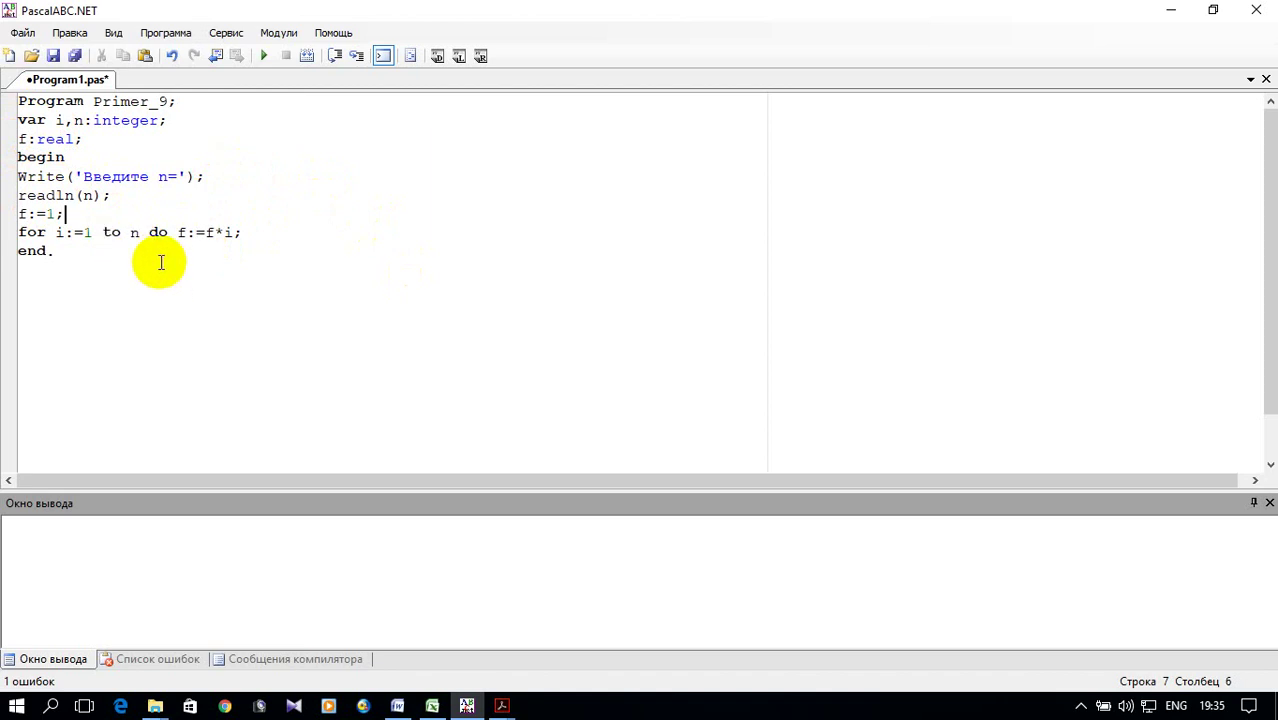
left_click(92, 234)
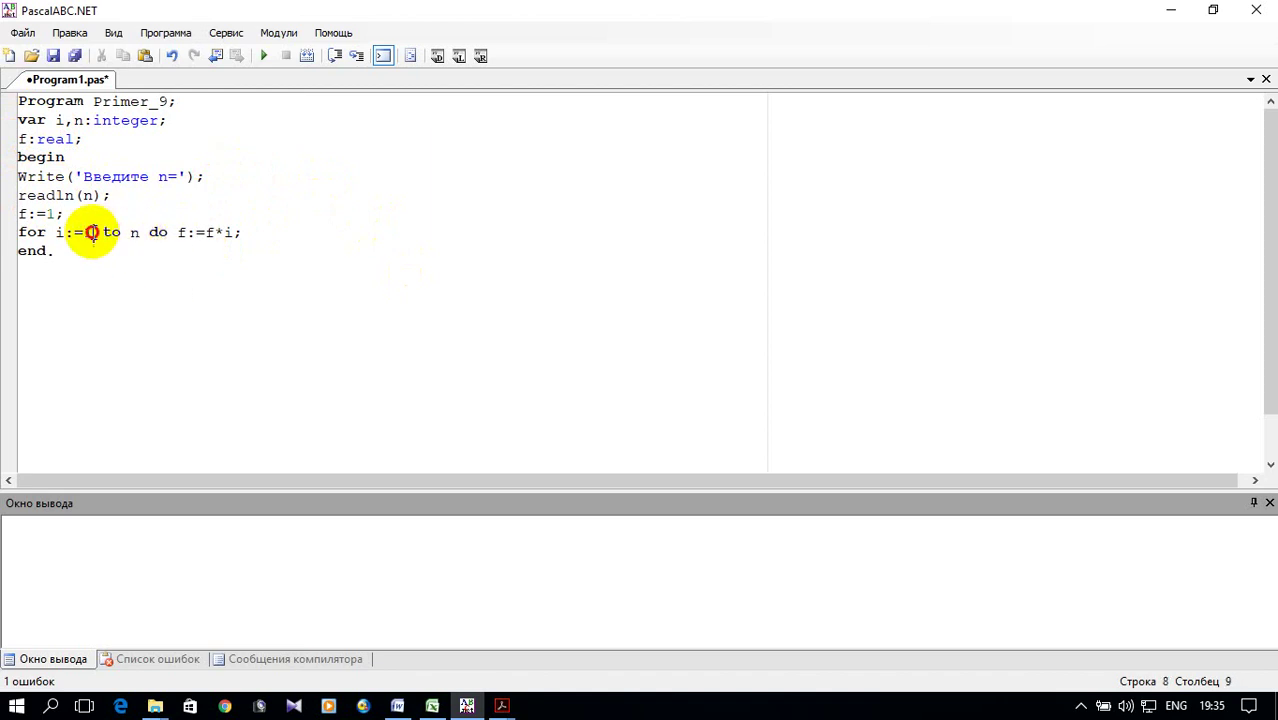
key("BackSpace")
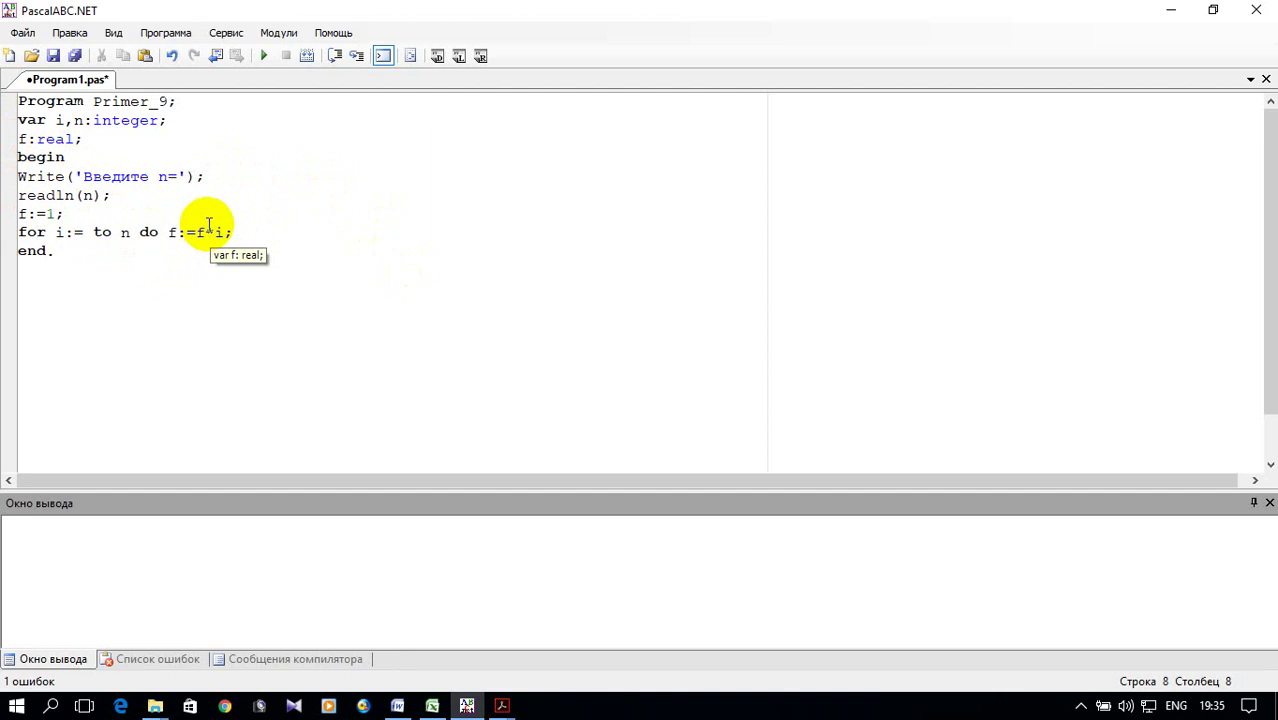
type("2")
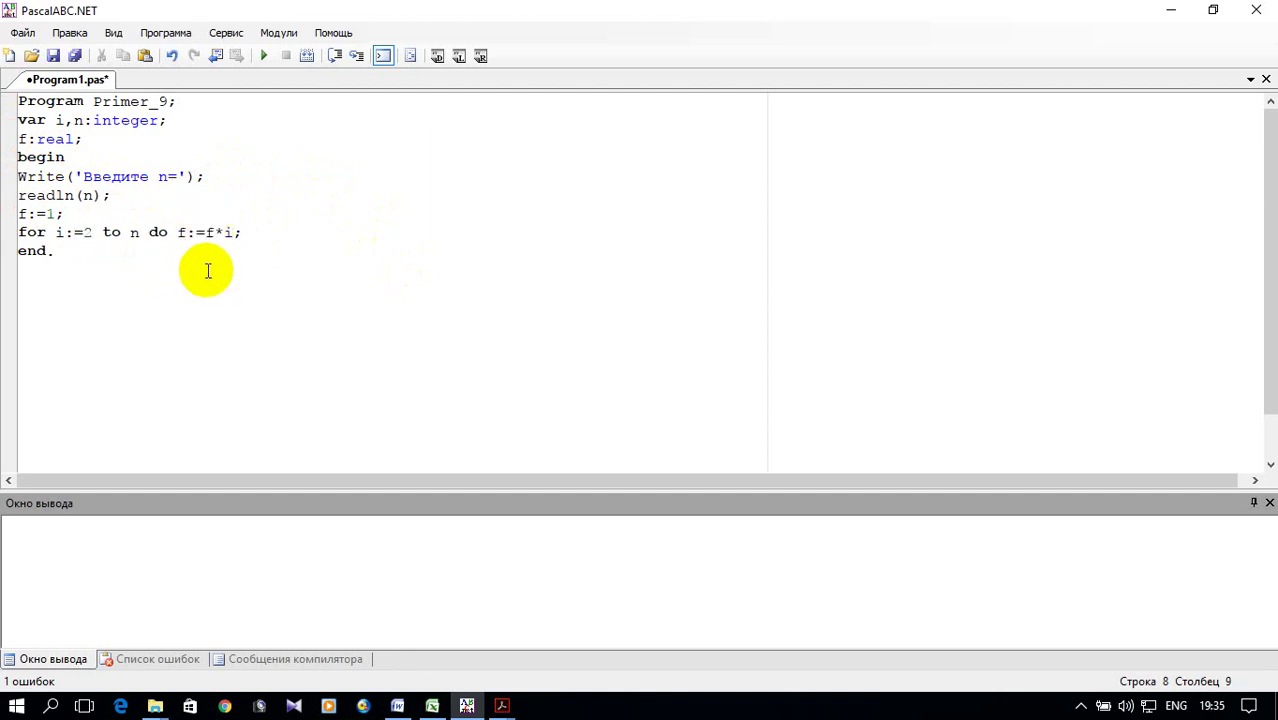
scroll(197, 269, "down", 1)
scroll(197, 269, "up", 1)
Start the output line writeln('f after the loop.
left_click(265, 228)
key("Return")
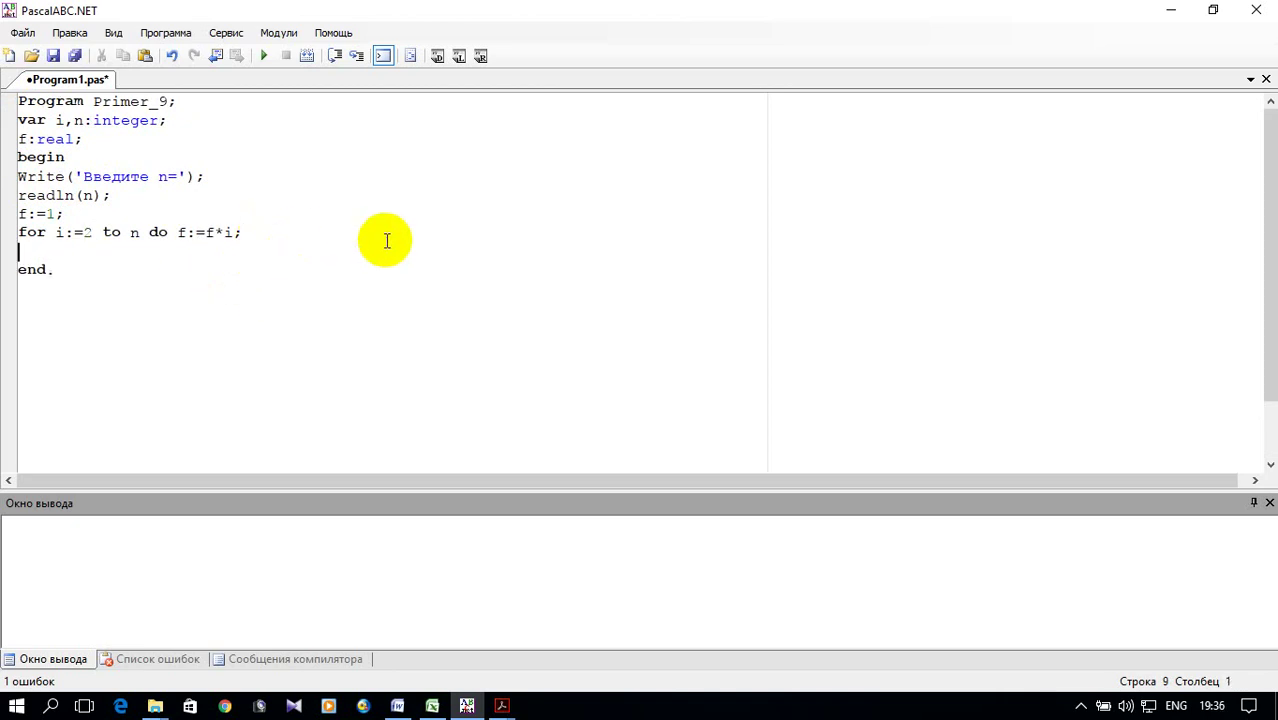
type("writeln(")
type("'")
type("f=',f:4:0")
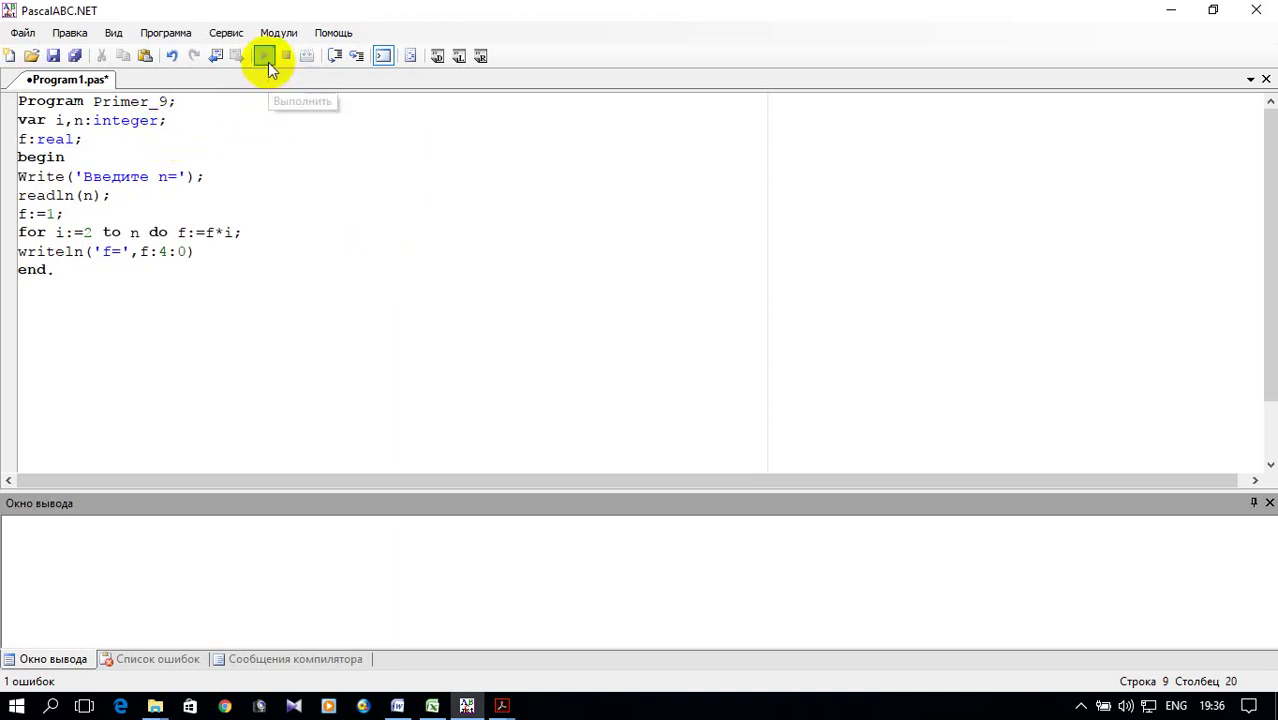
Run Primer_9 with n=7, getting f=5040, then copy the whole program code.
left_click(265, 56)
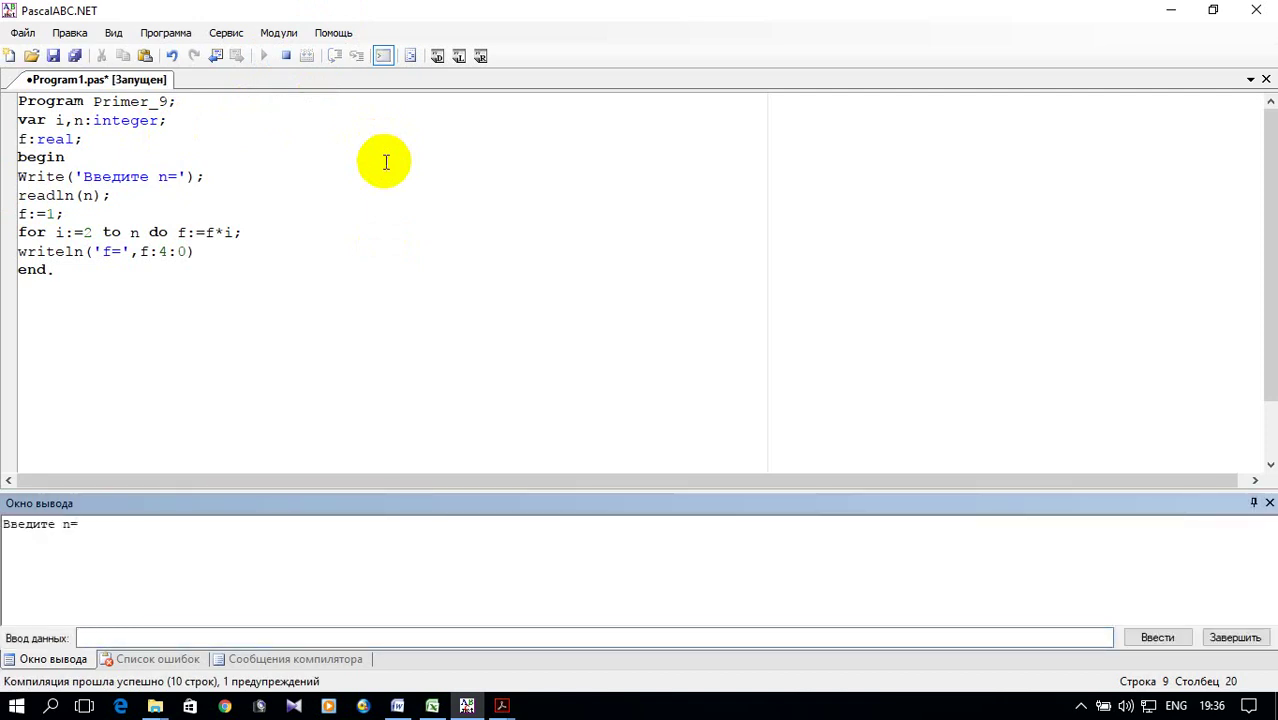
type("7")
key("Return")
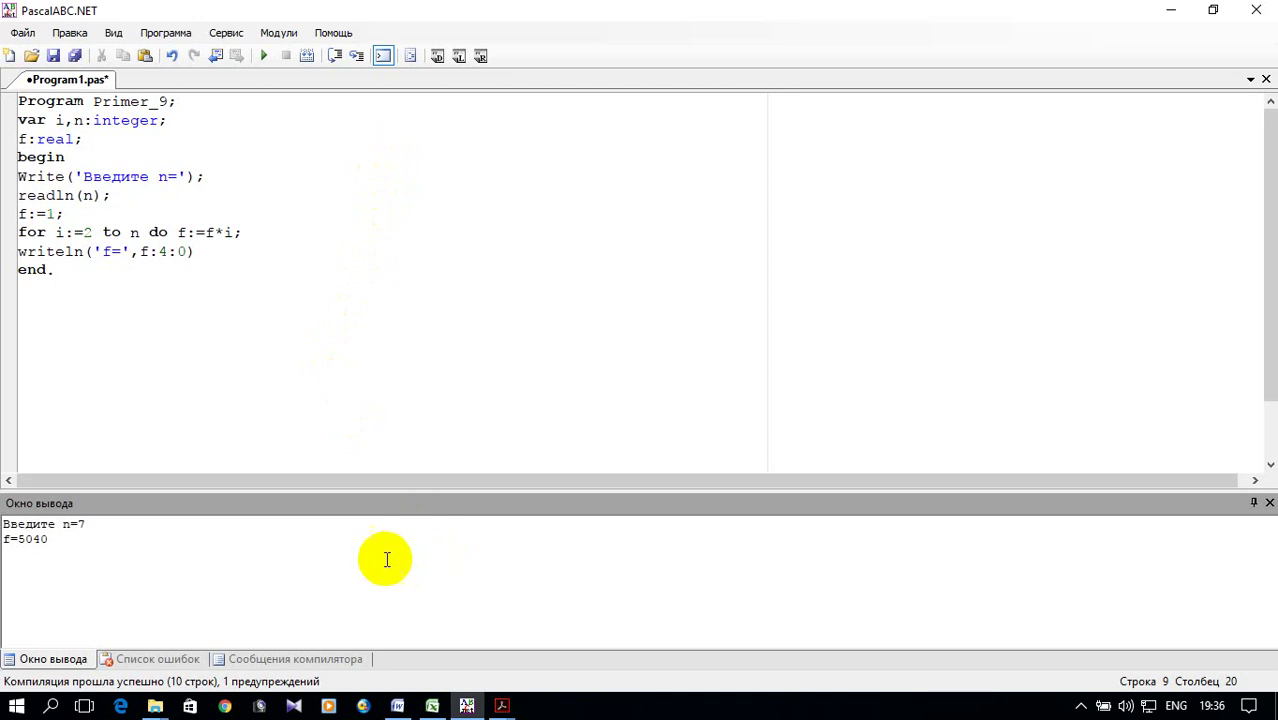
left_click_drag(55, 270, 16, 101)
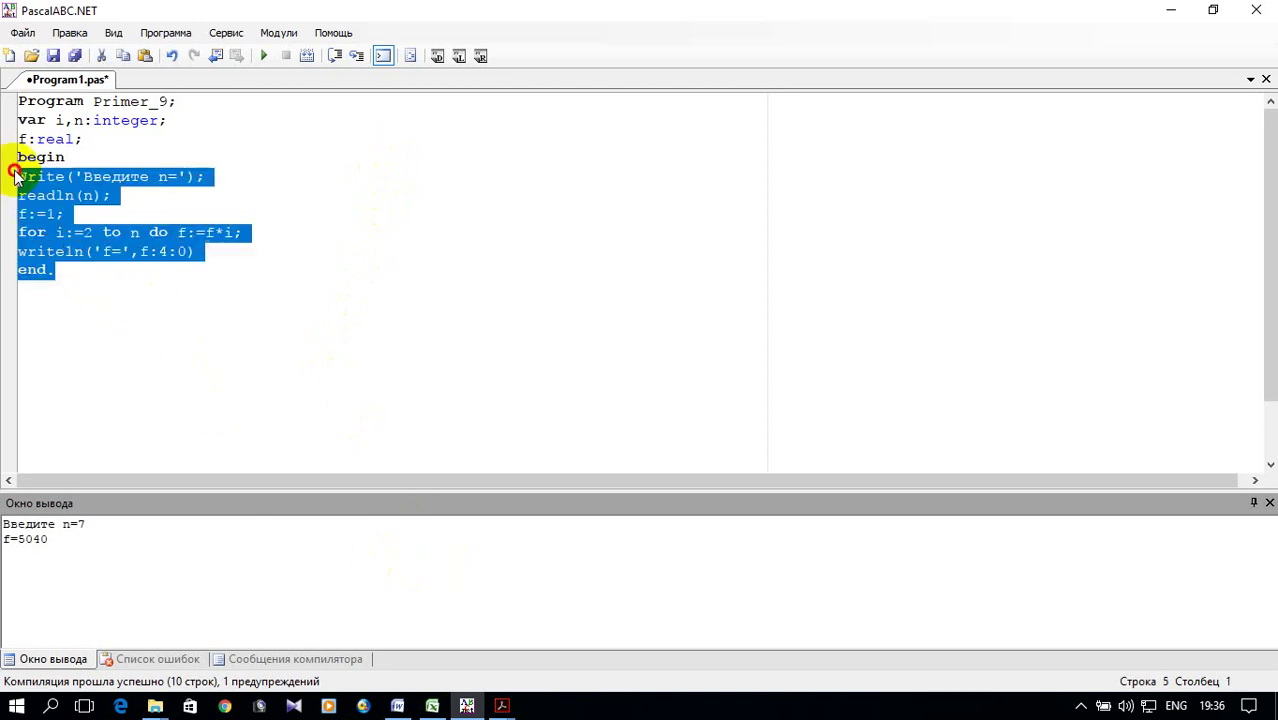
right_click(44, 121)
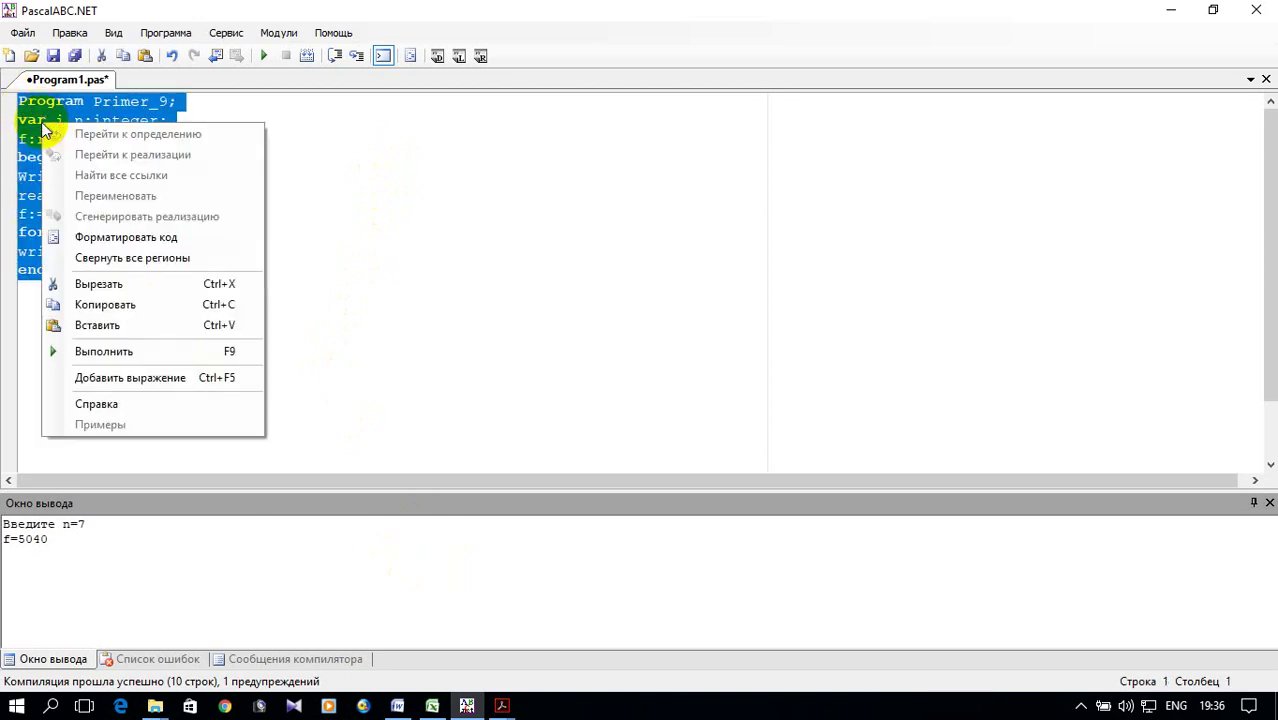
left_click(163, 305)
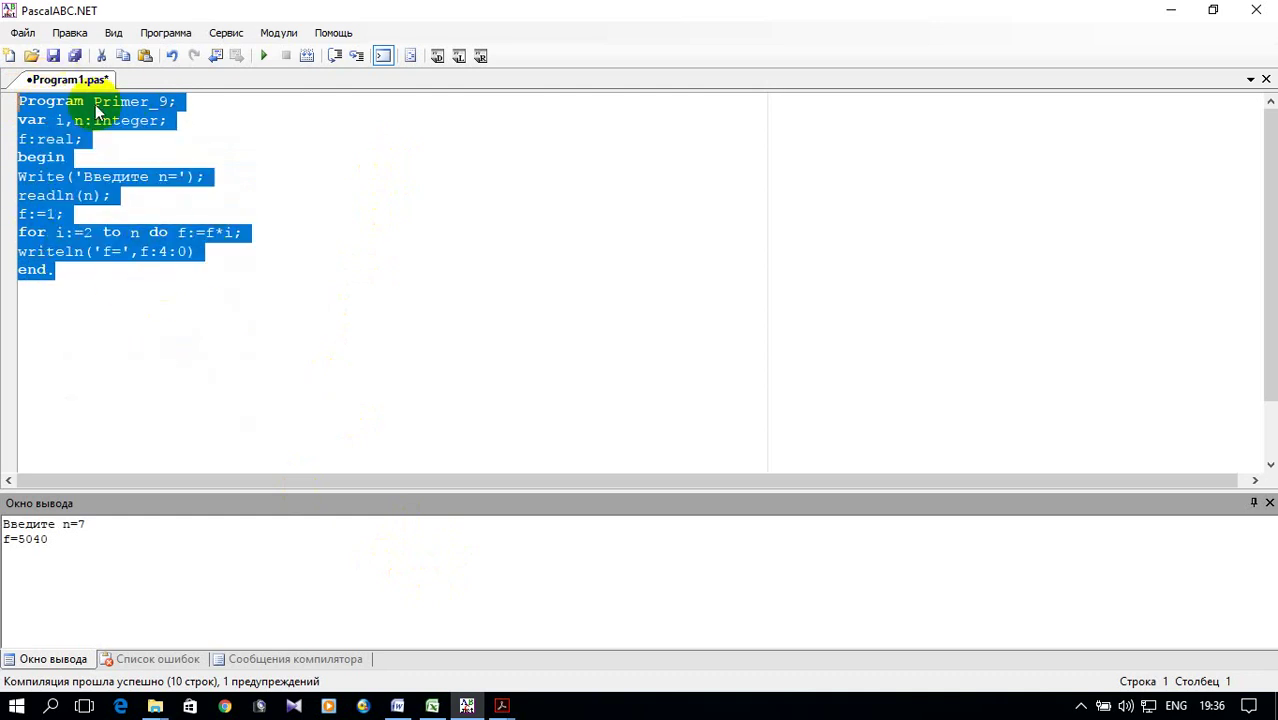
Paste the Pascal code into A2:A11 in Excel and autofit column A.
left_click(432, 706)
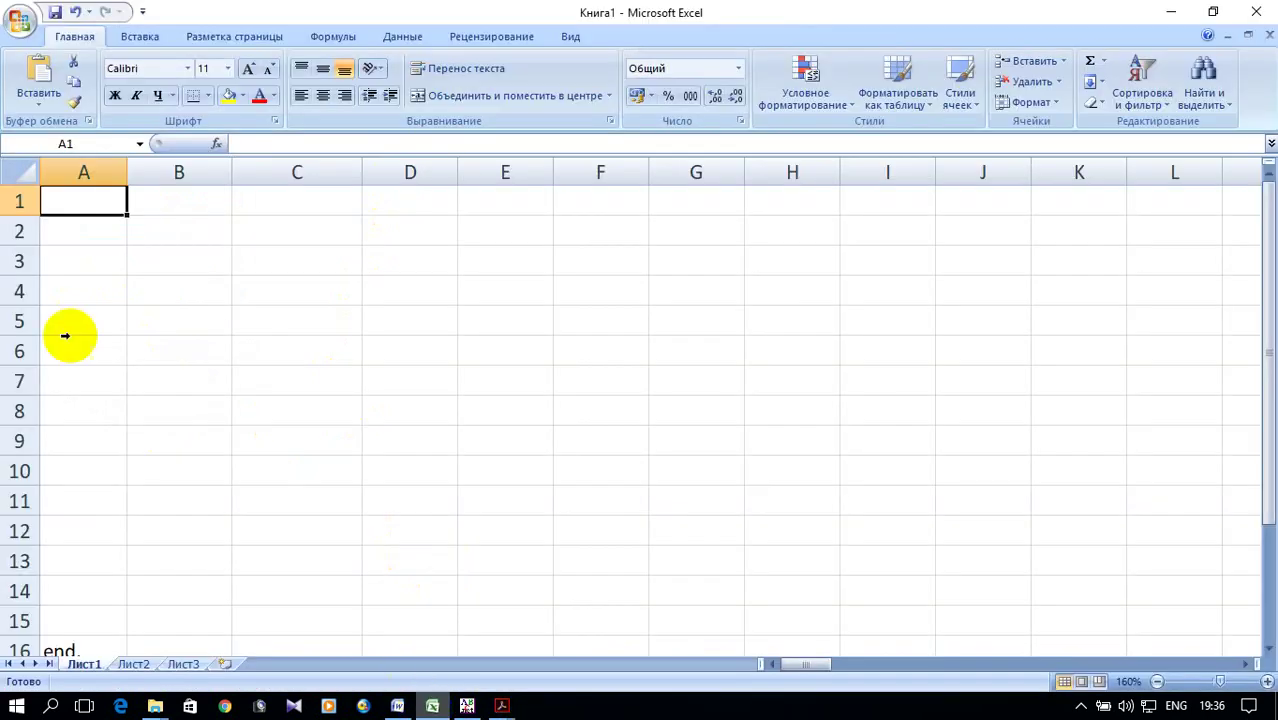
left_click(82, 233)
right_click(82, 233)
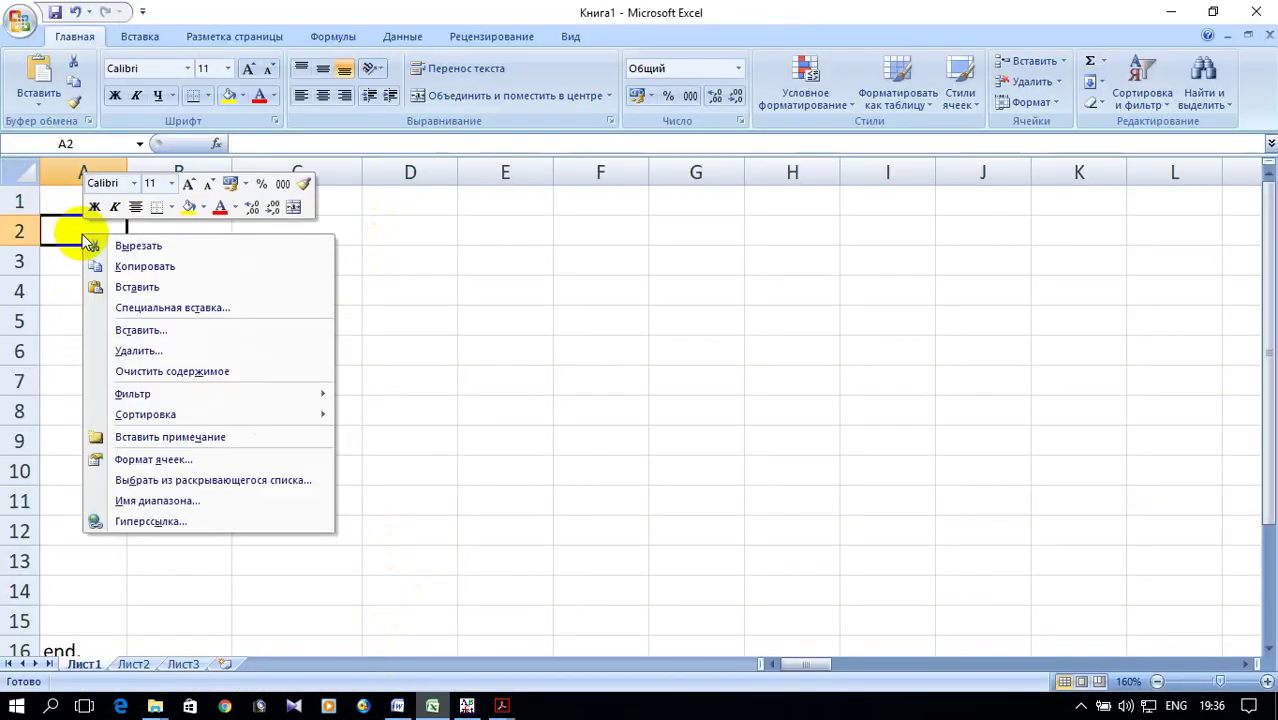
left_click(150, 286)
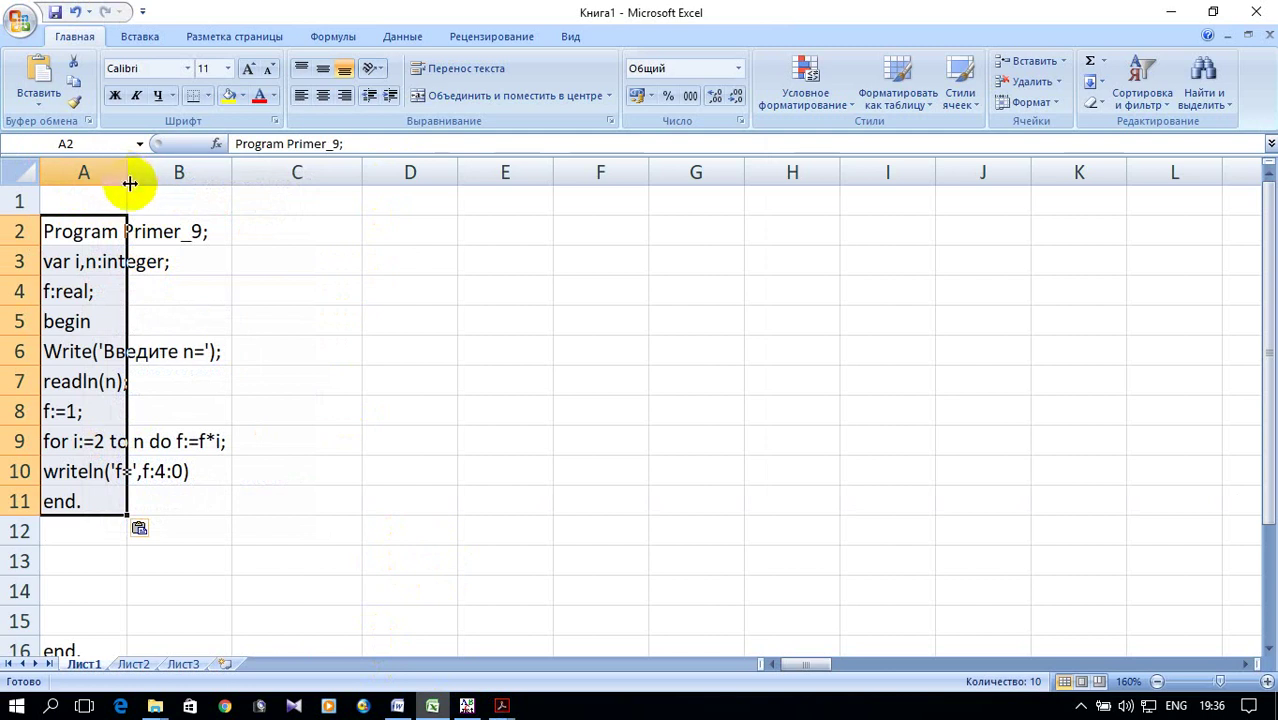
double_click(127, 173)
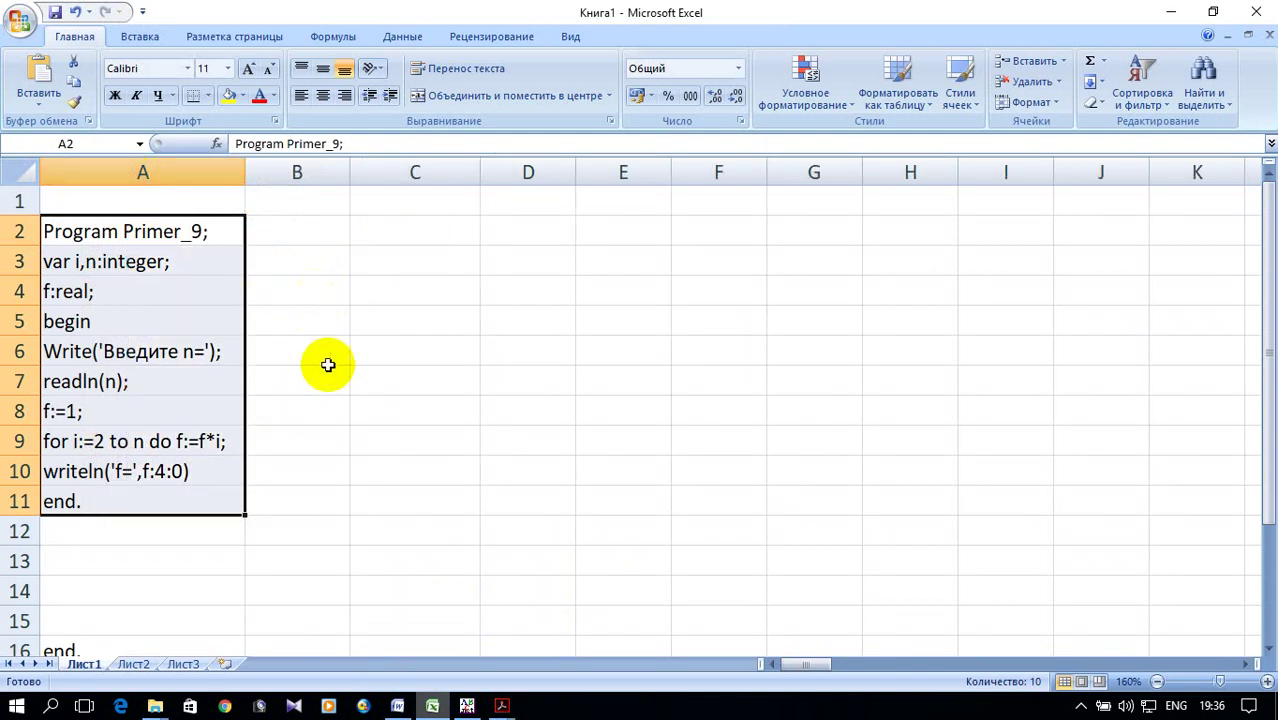
Add labels n= 7 in B7:C7, i= 1 in B9:C9, and f= in B10.
left_click(300, 385)
type("n=")
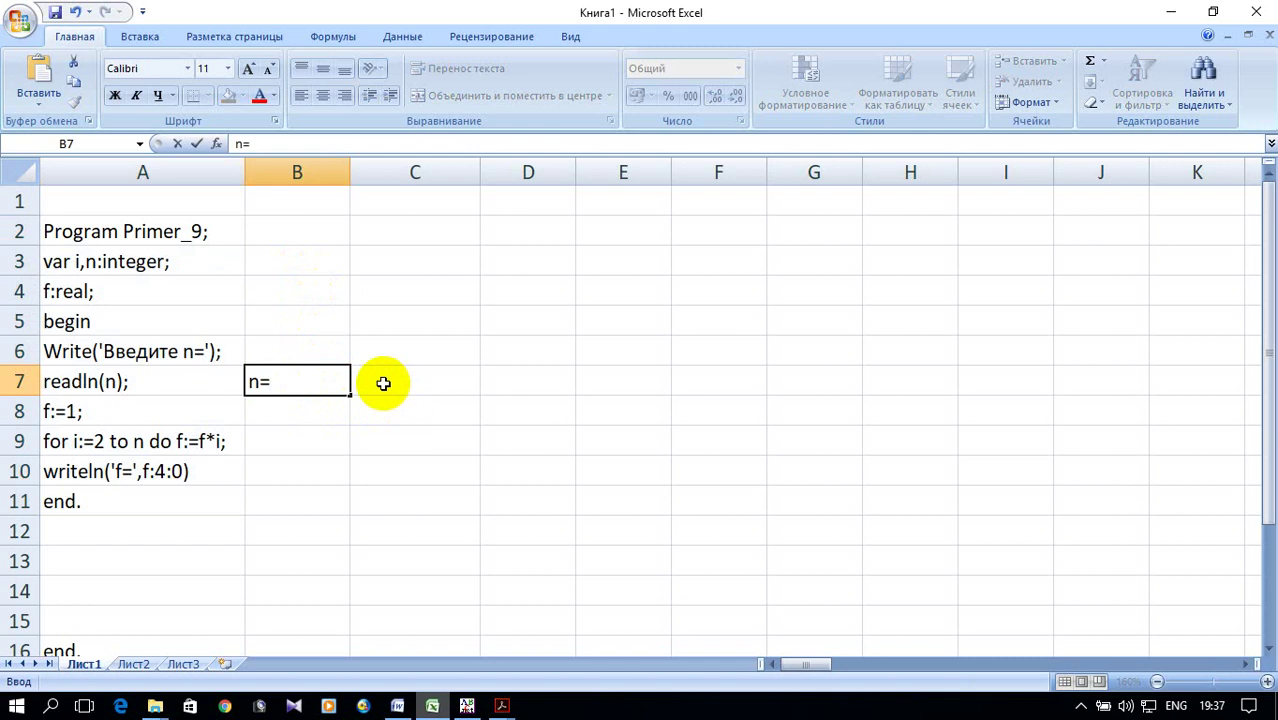
left_click(382, 380)
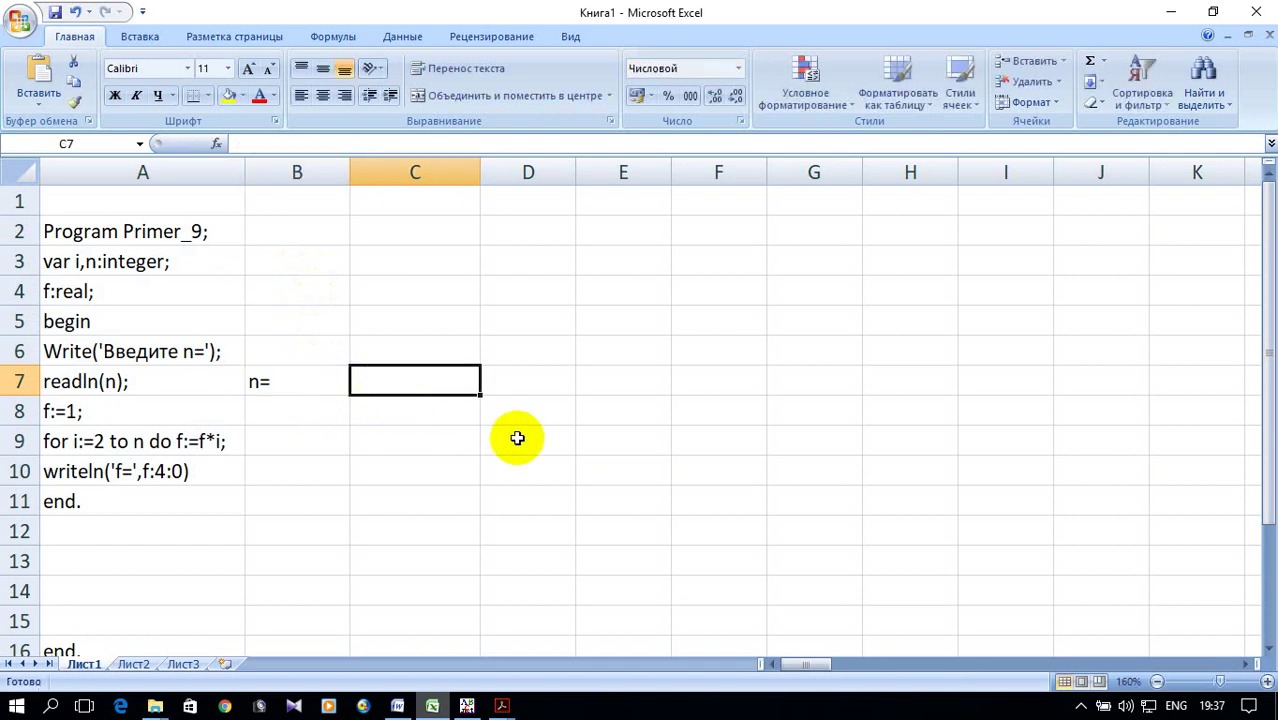
type("7")
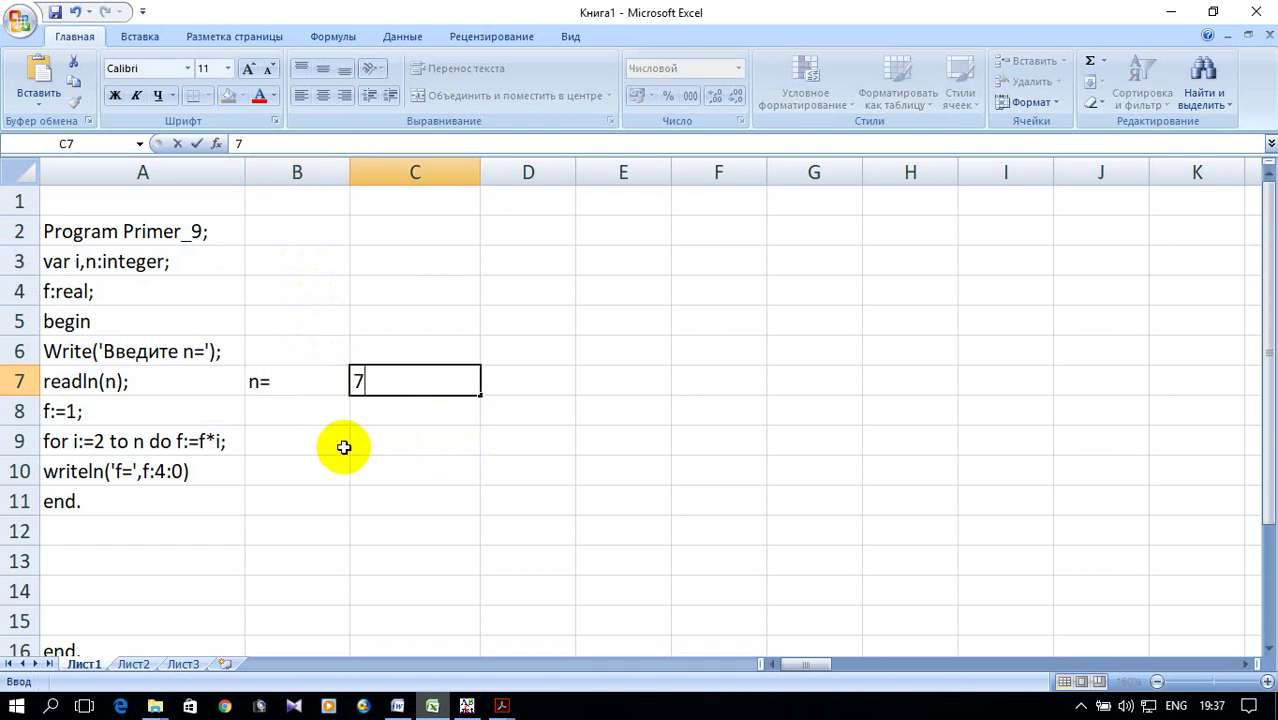
left_click(308, 441)
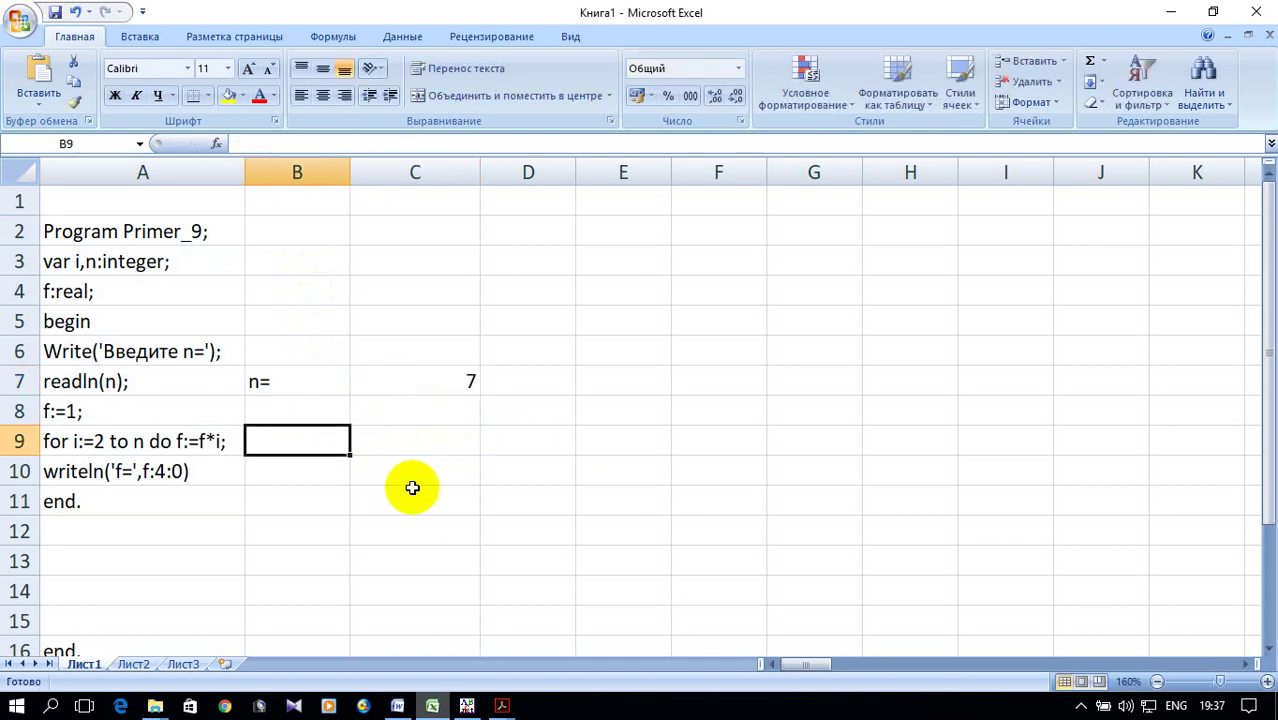
type("i=")
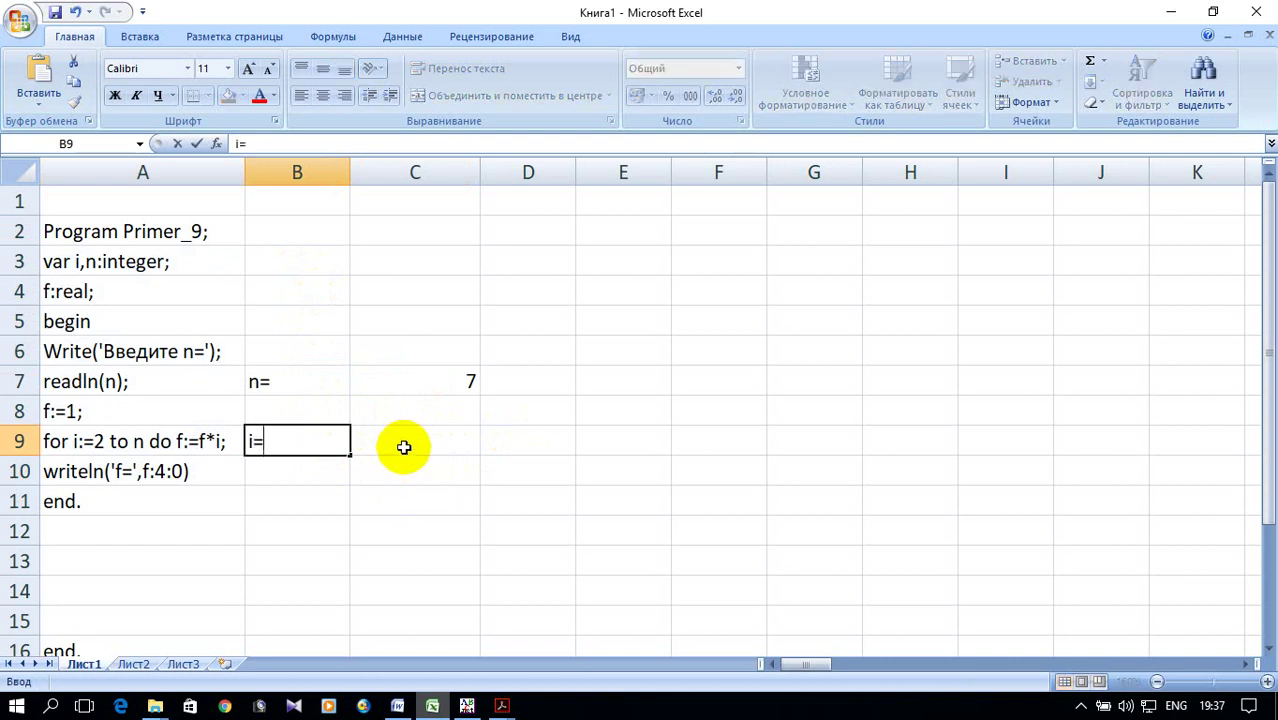
left_click(405, 443)
type("1")
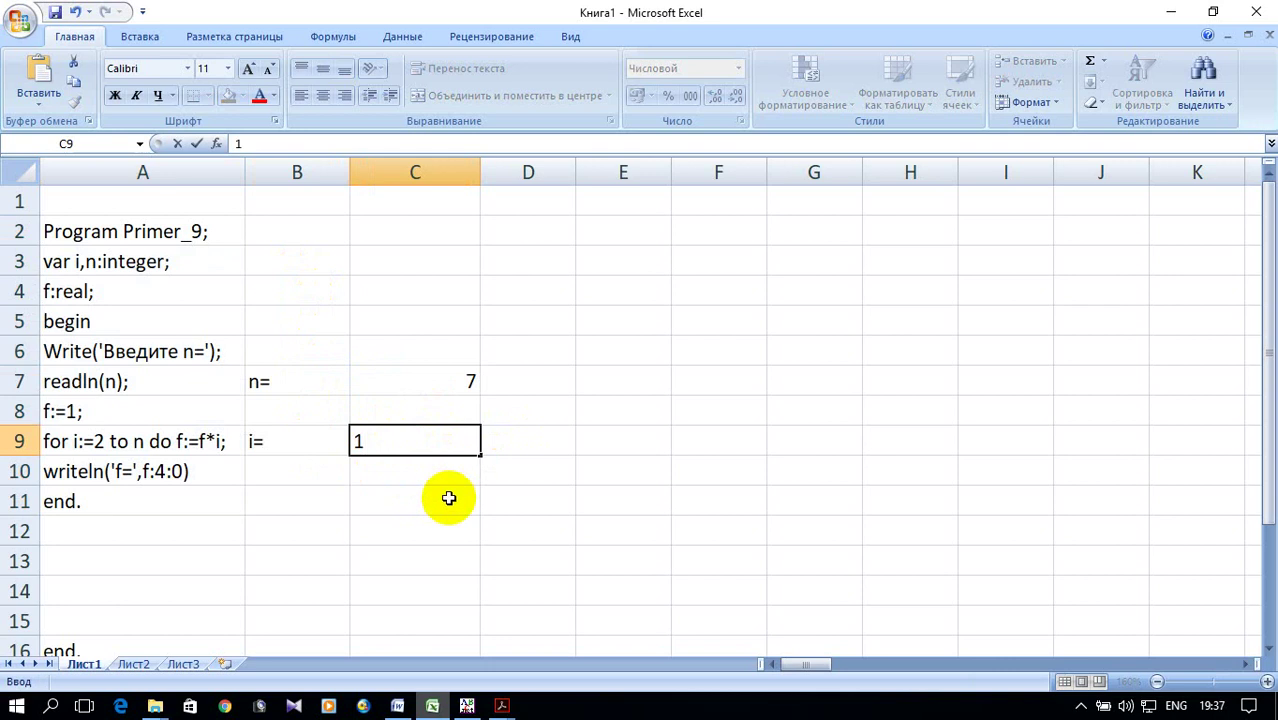
left_click(449, 498)
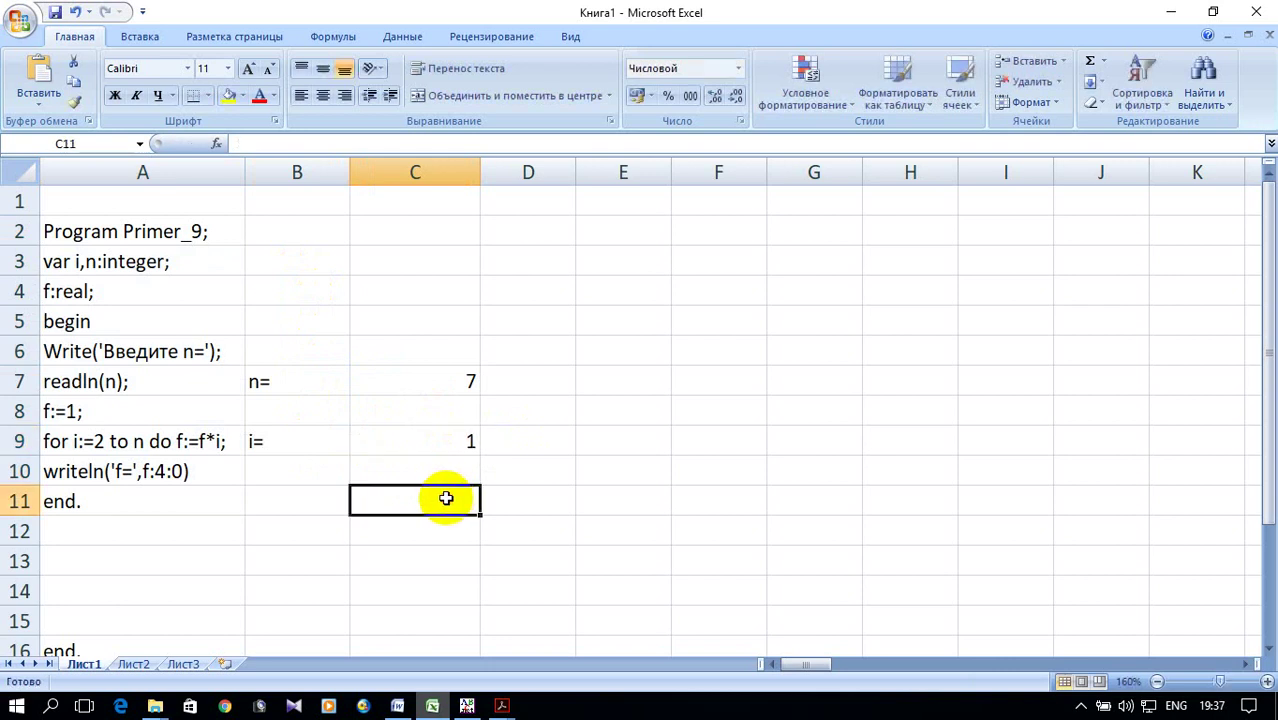
left_click(287, 481)
type("f=")
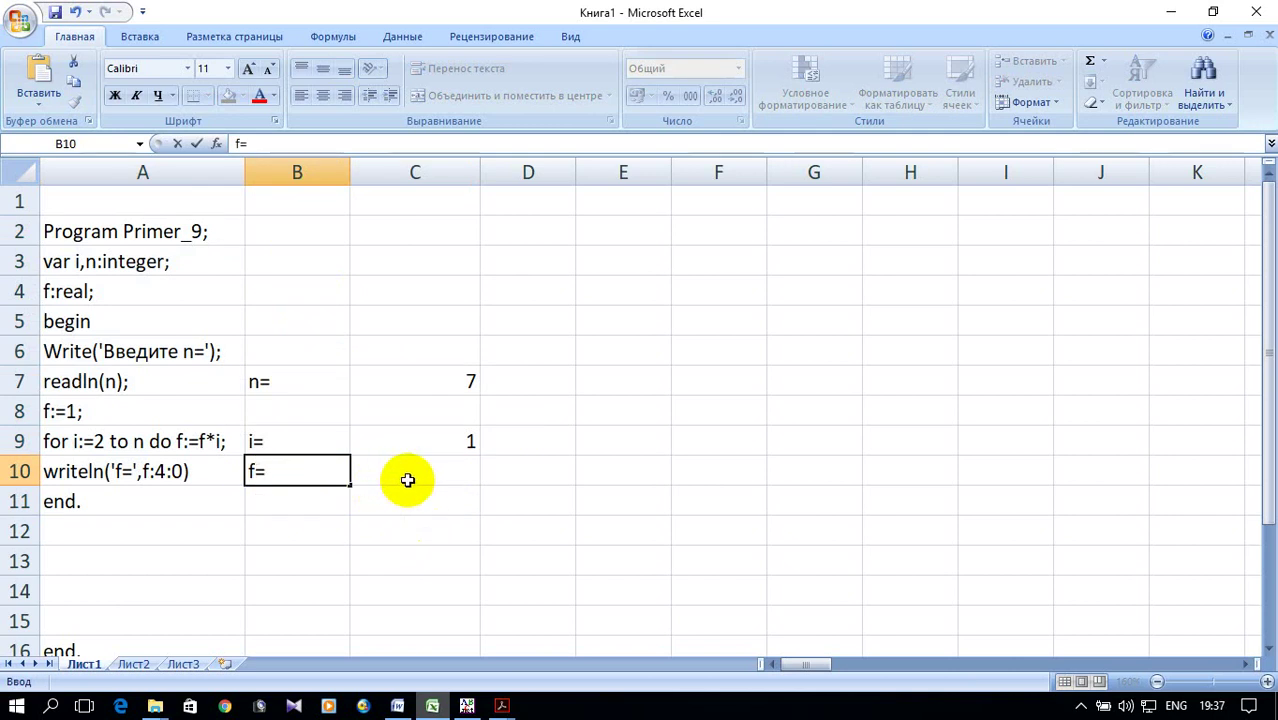
left_click(409, 479)
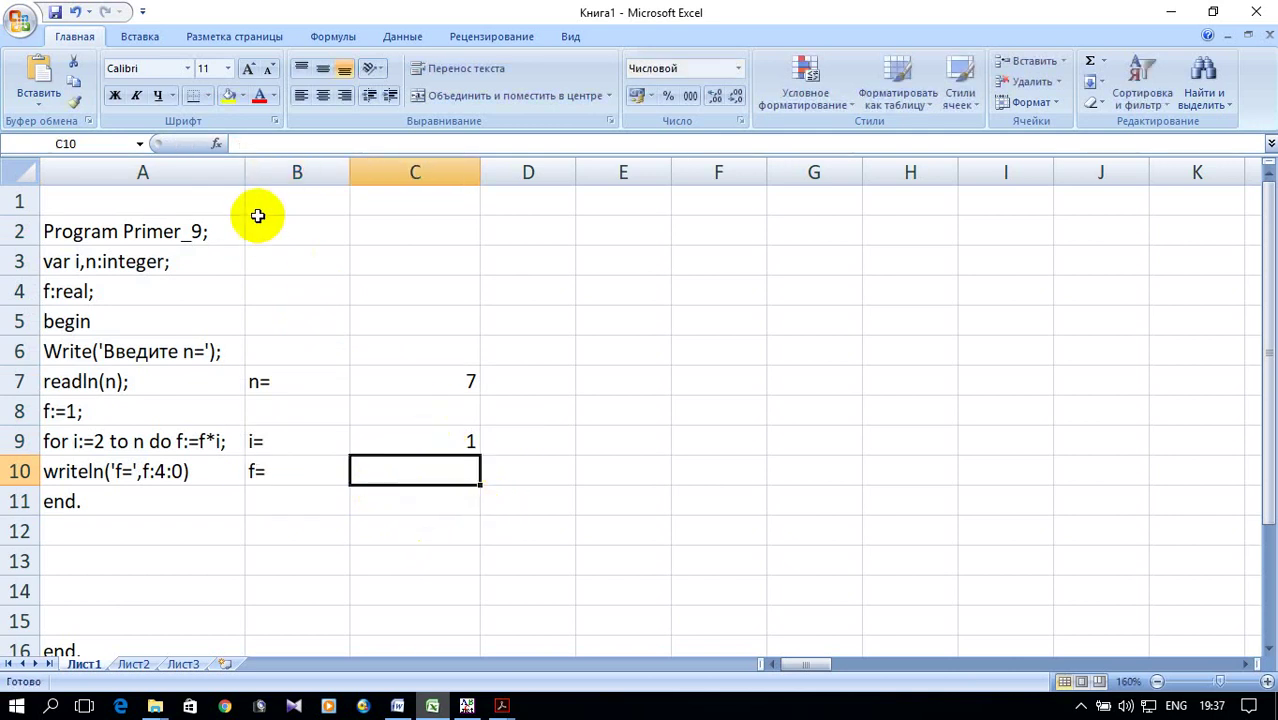
left_click(217, 146)
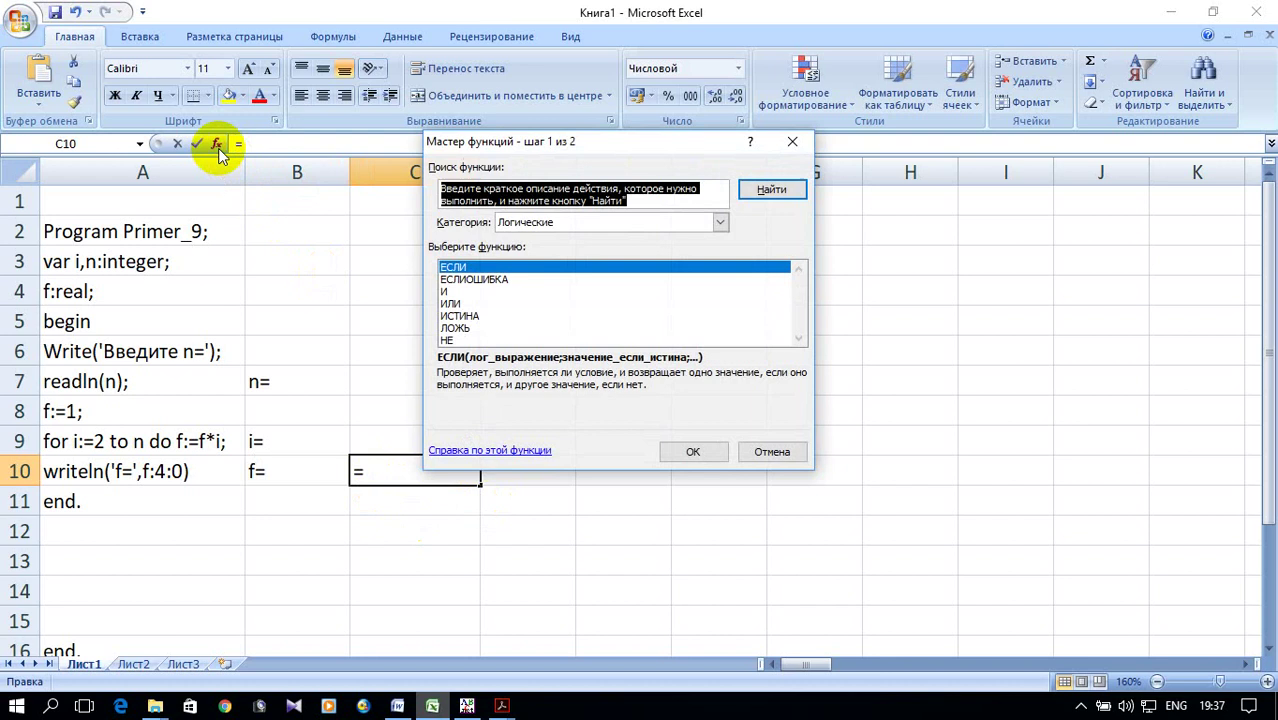
Insert =ФАКТР(C7) into C10 from the Математические category, giving 5040.
left_click(720, 222)
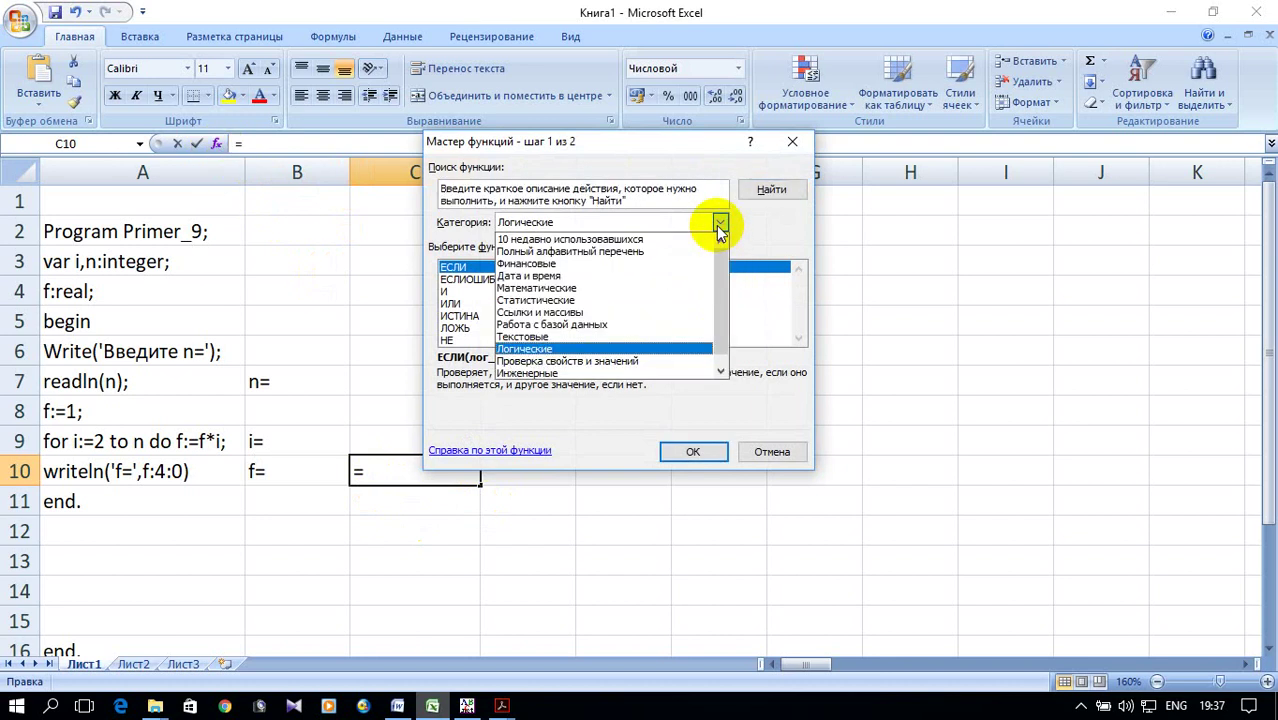
left_click(585, 288)
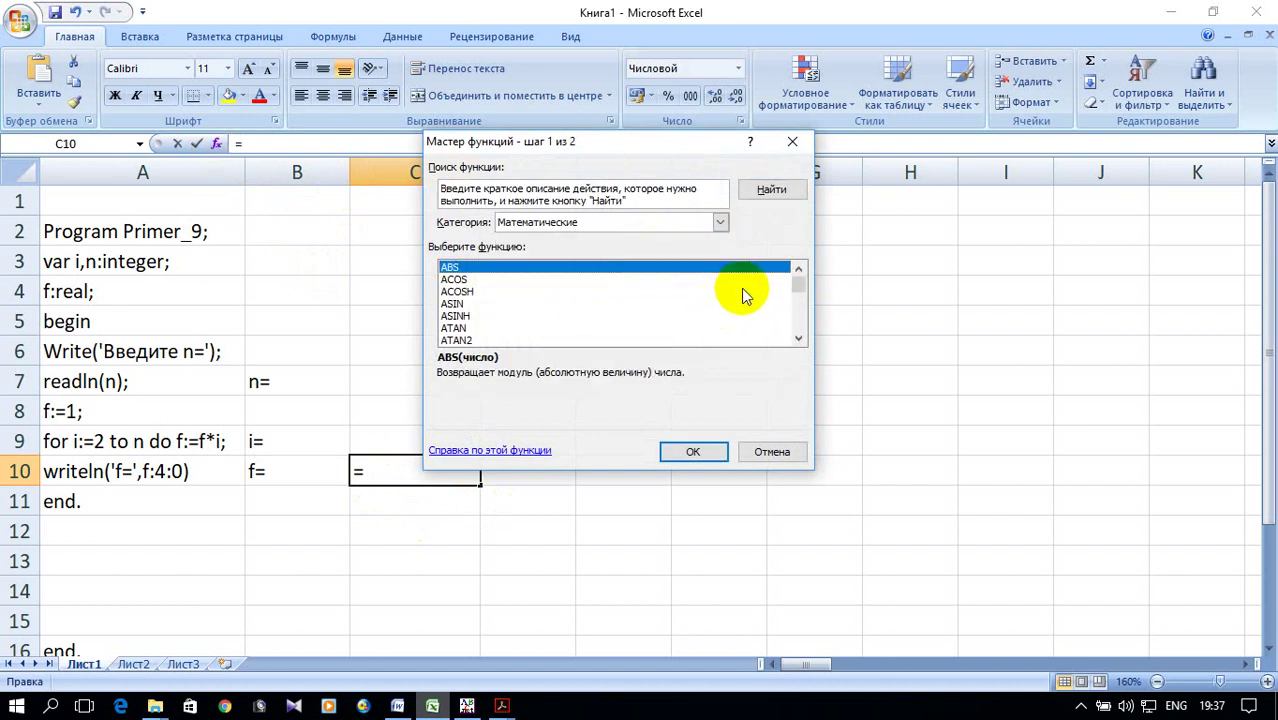
scroll(700, 305, "down", 2)
scroll(700, 305, "down", 4)
scroll(700, 305, "down", 4)
scroll(700, 303, "down", 4)
scroll(700, 300, "down", 4)
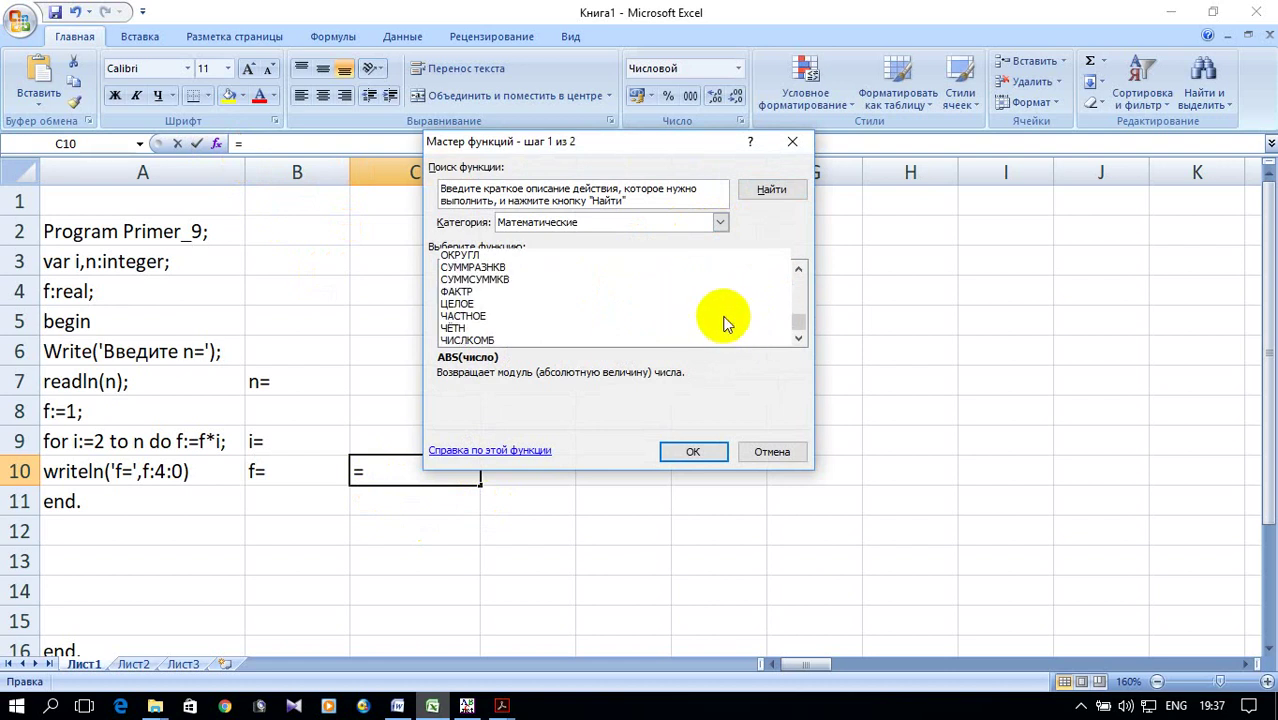
left_click(457, 292)
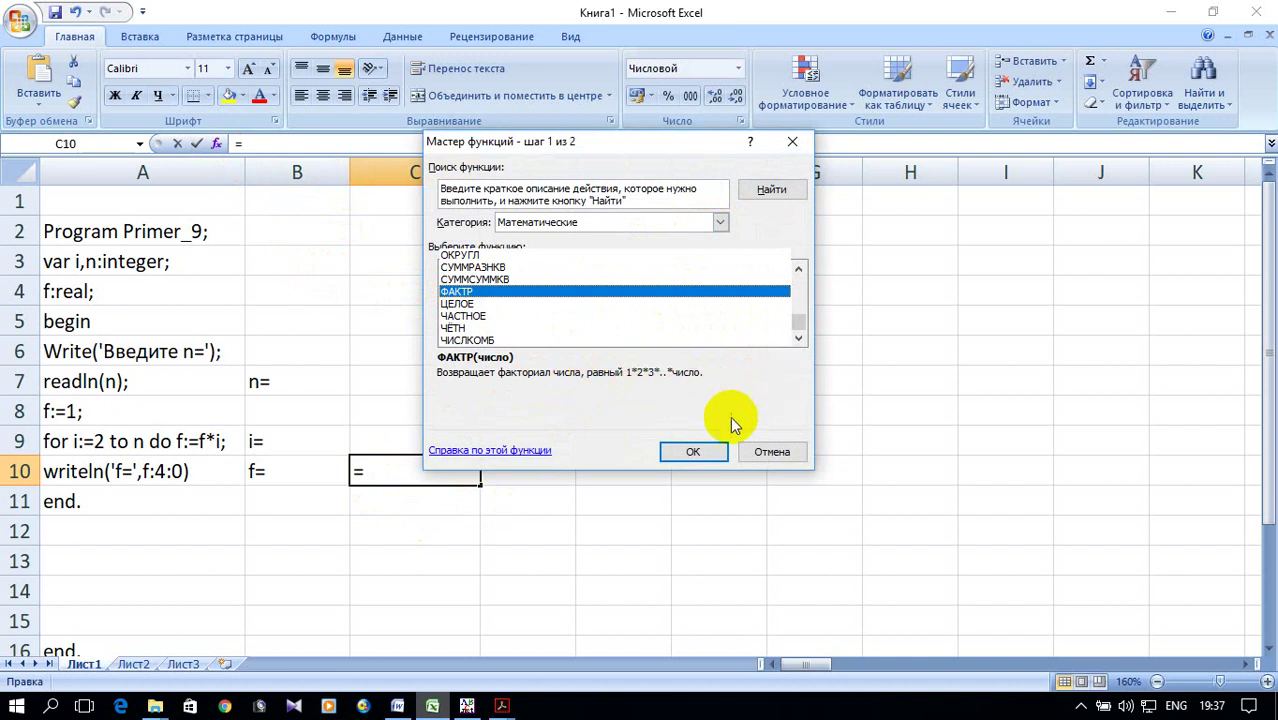
left_click(690, 451)
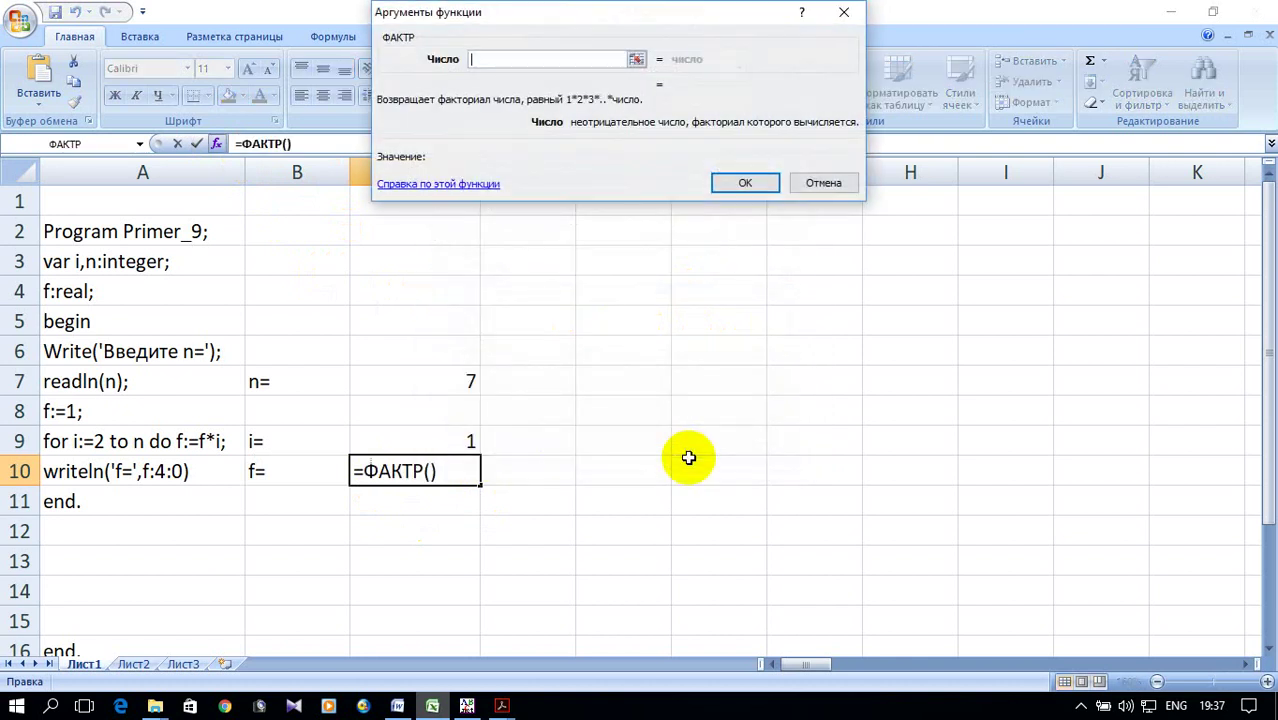
left_click(454, 382)
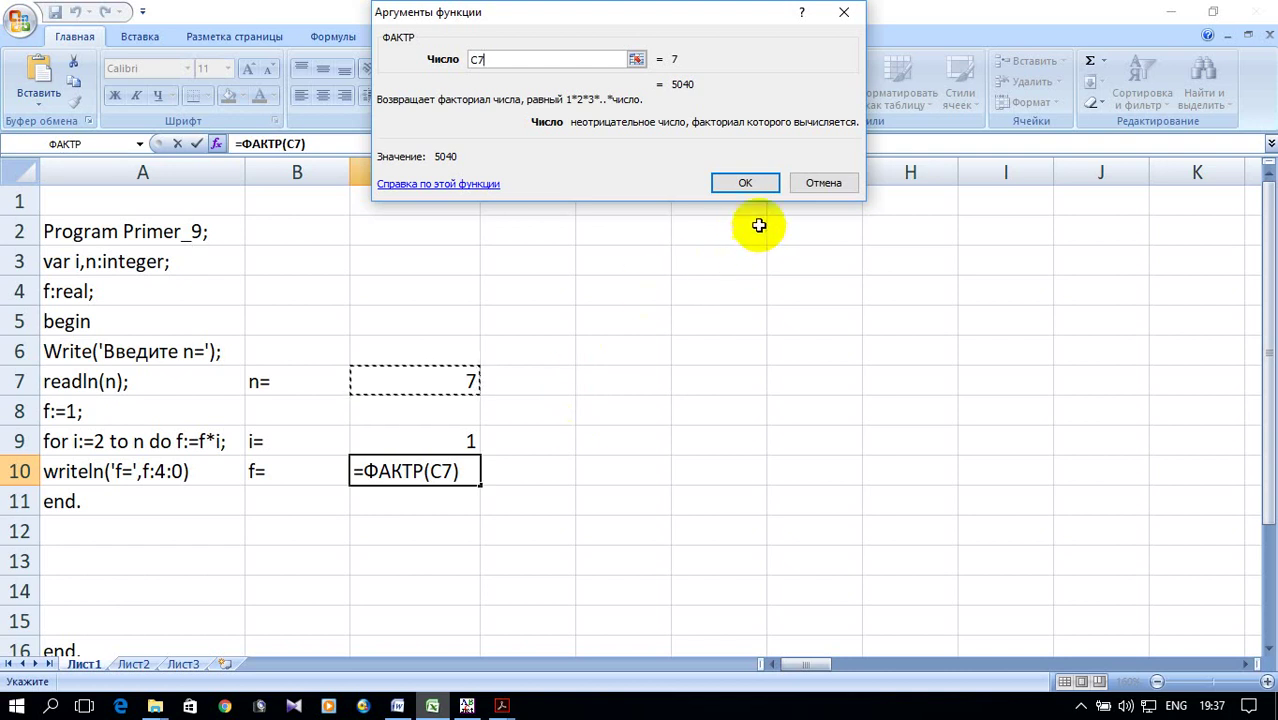
left_click(746, 184)
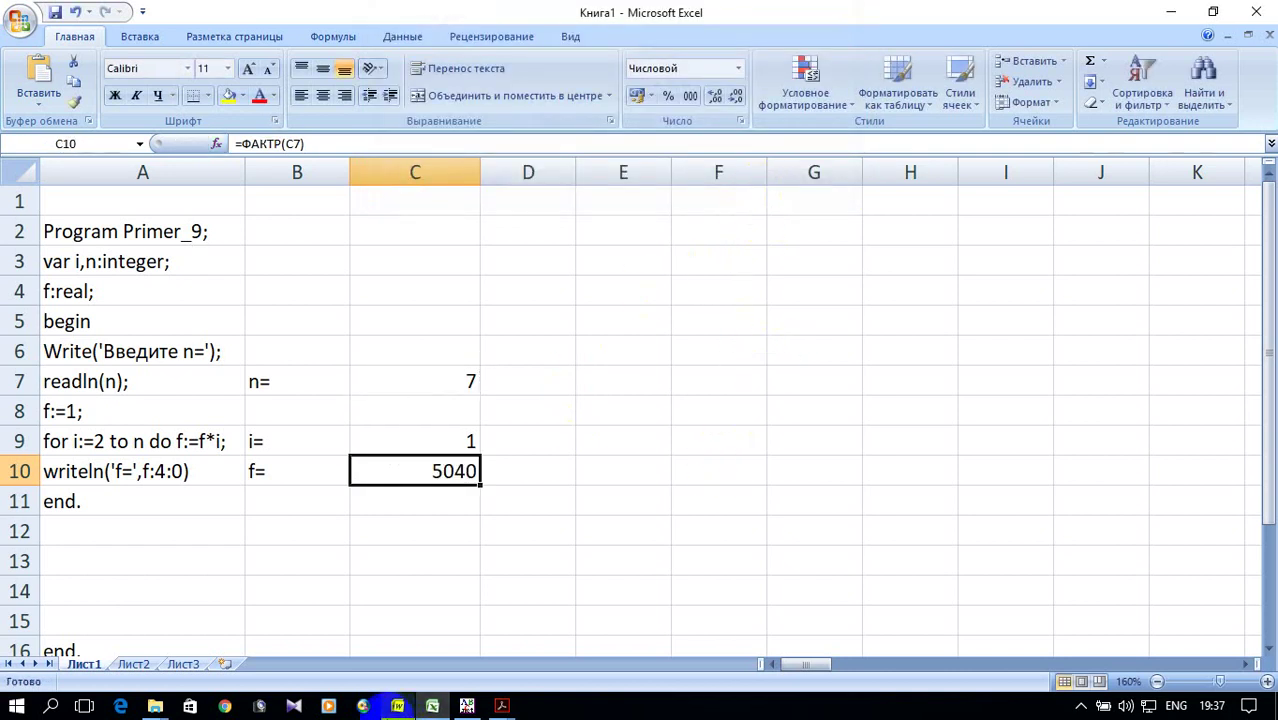
left_click(470, 707)
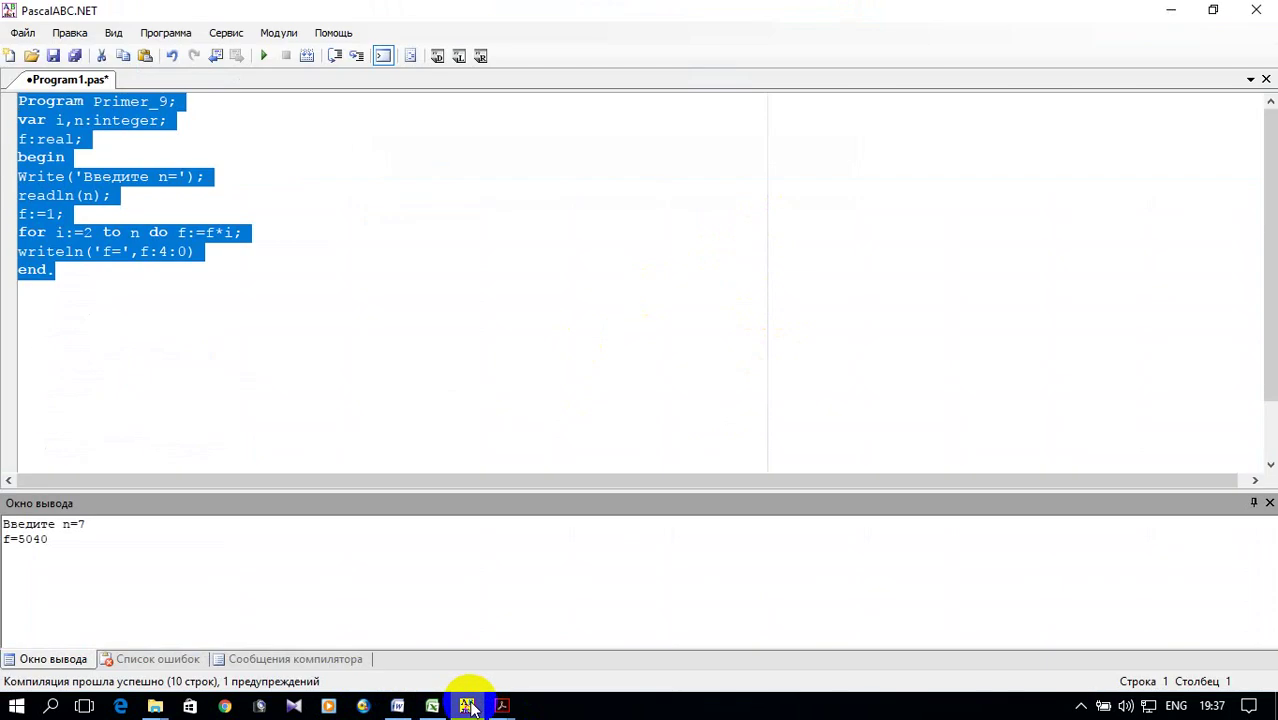
left_click(470, 707)
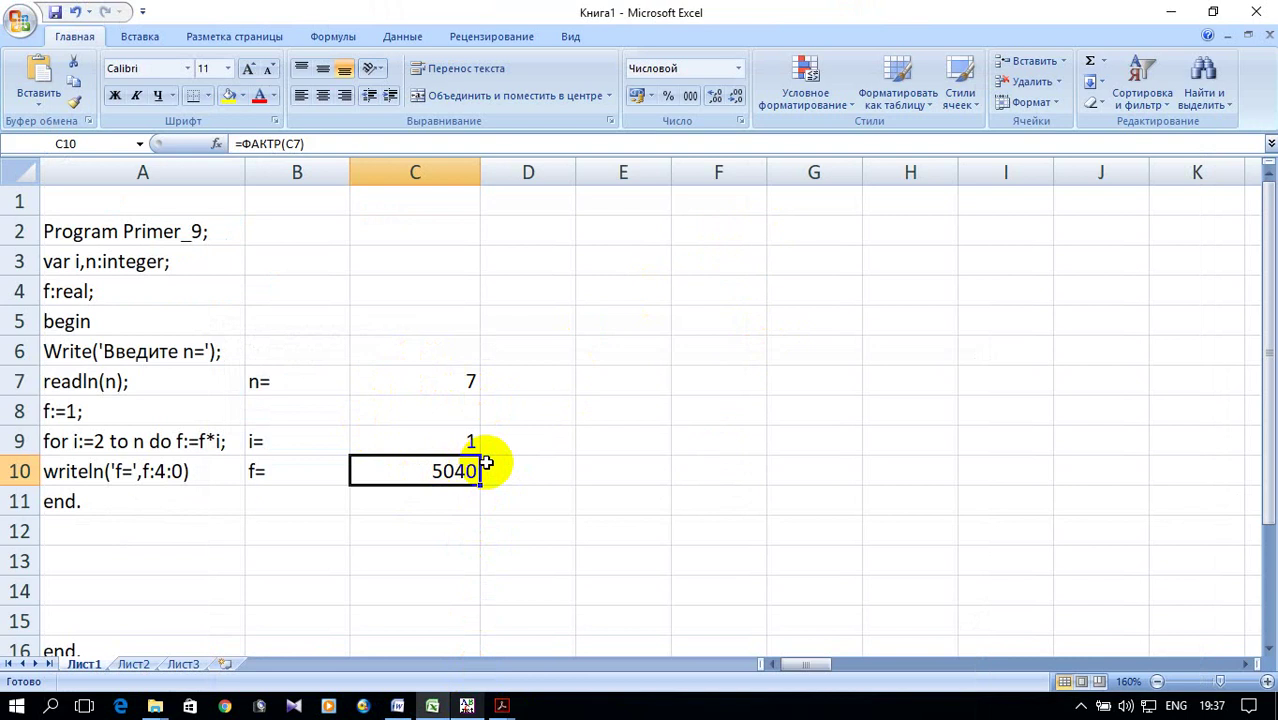
Label B11 'f=' and enter the formula =C8*C9 in C11.
scroll(486, 463, "down", 1)
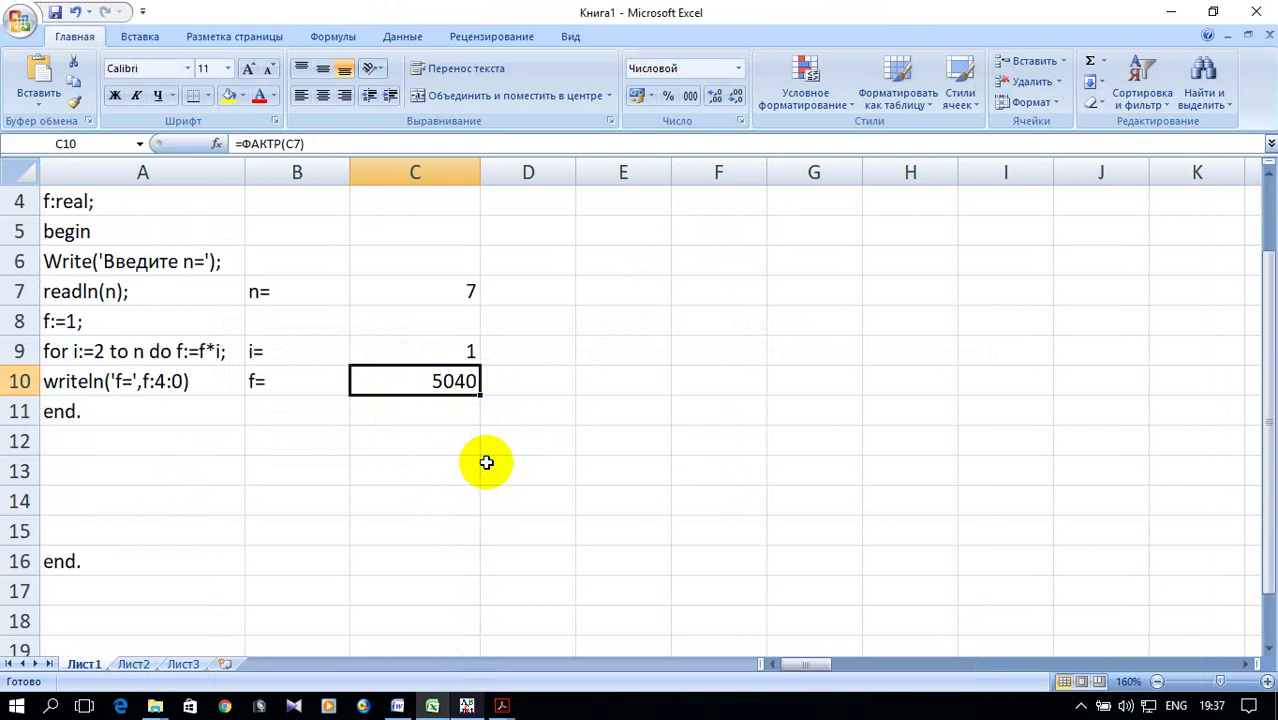
left_click(329, 413)
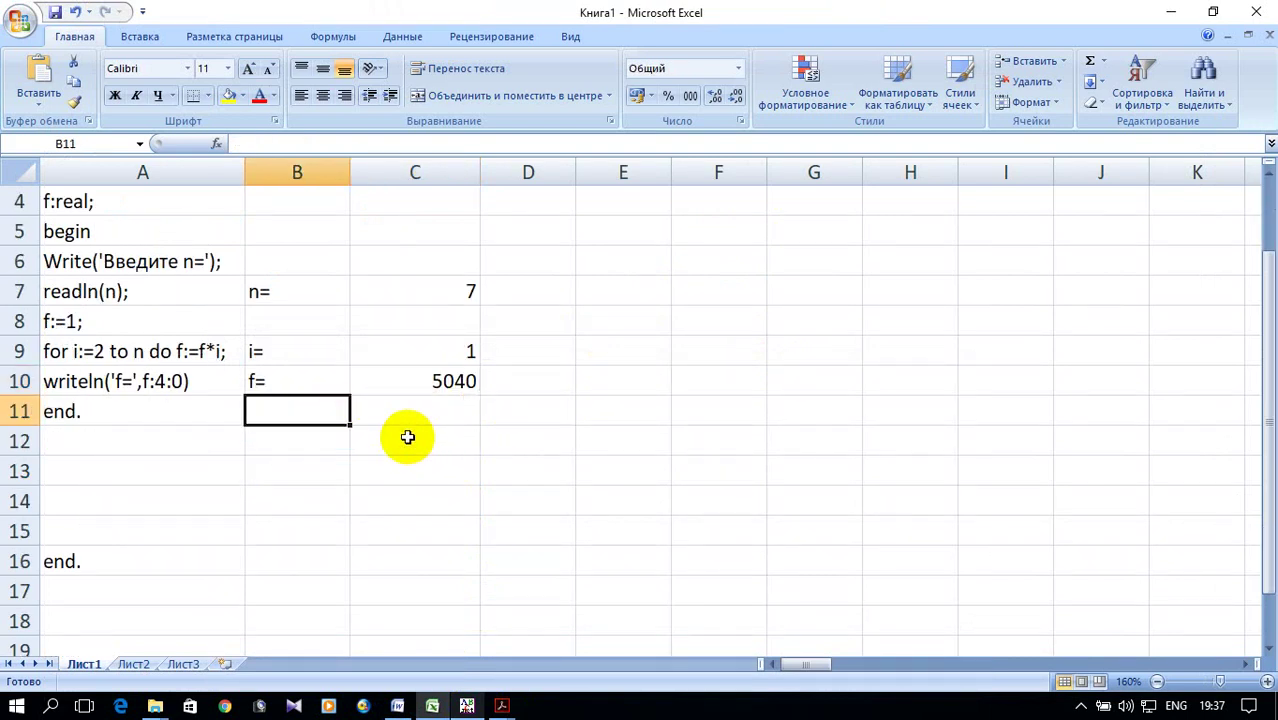
type("f=")
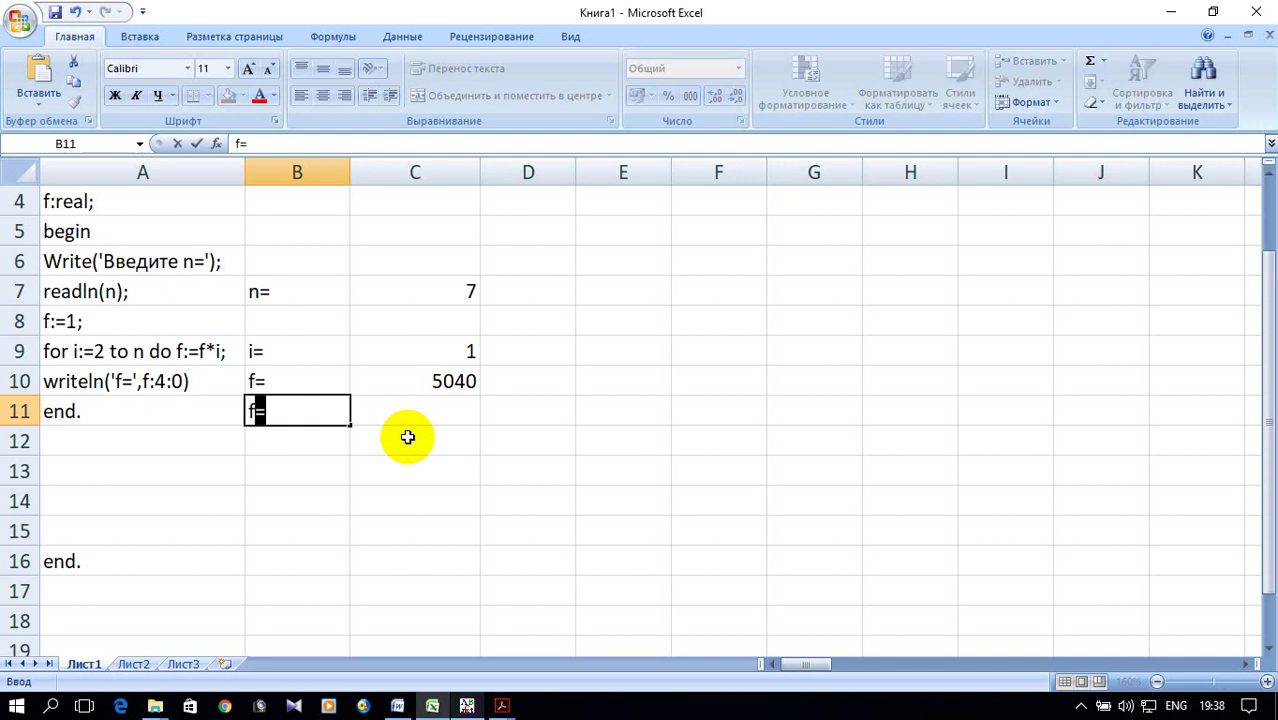
left_click(419, 421)
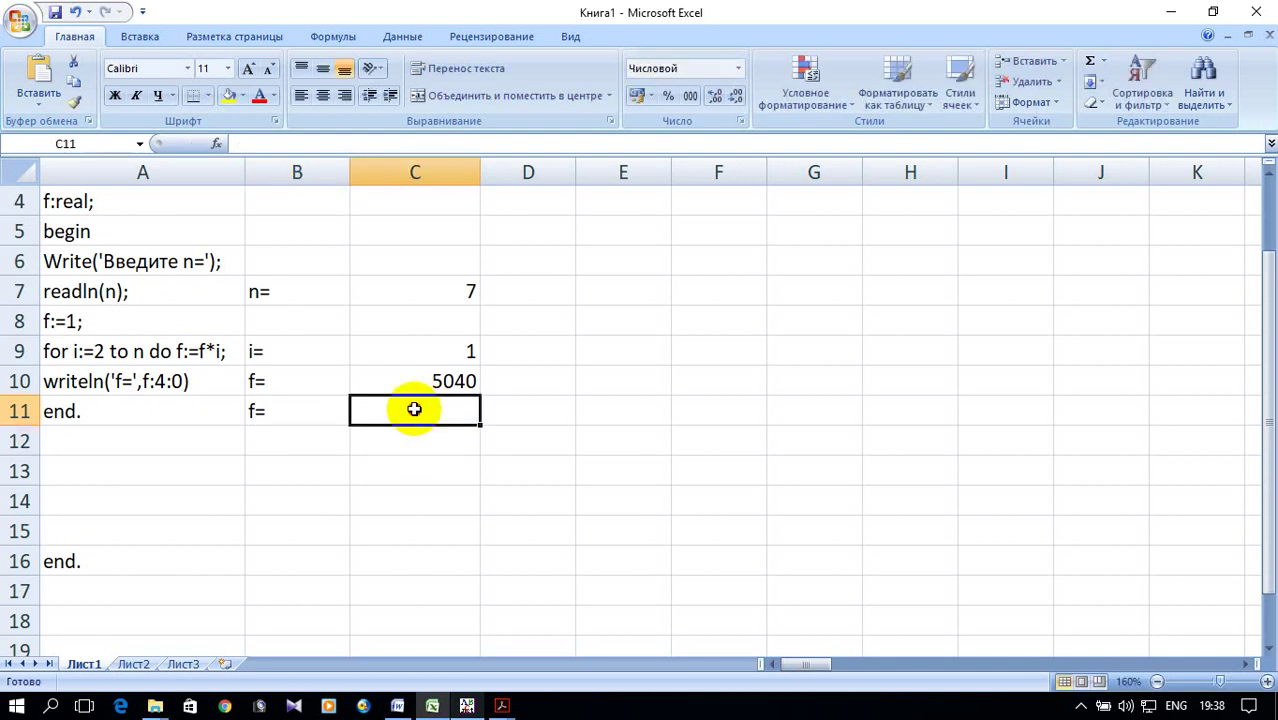
type("=")
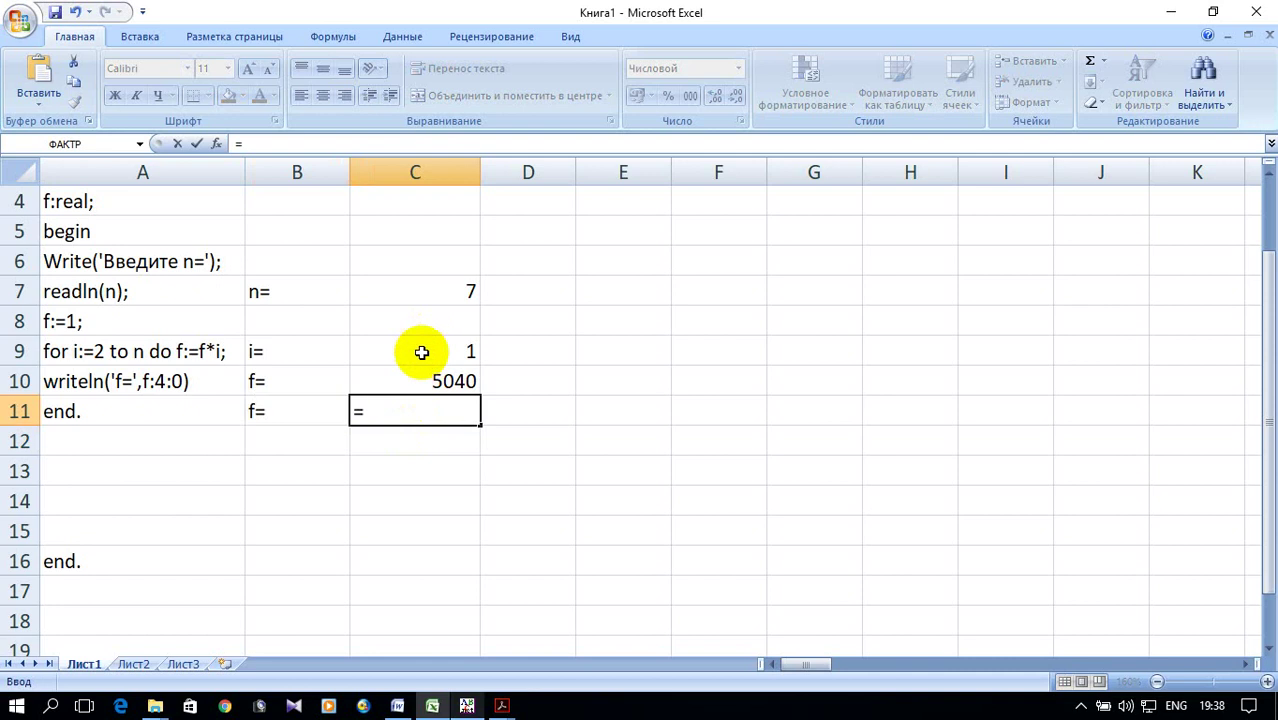
left_click(414, 321)
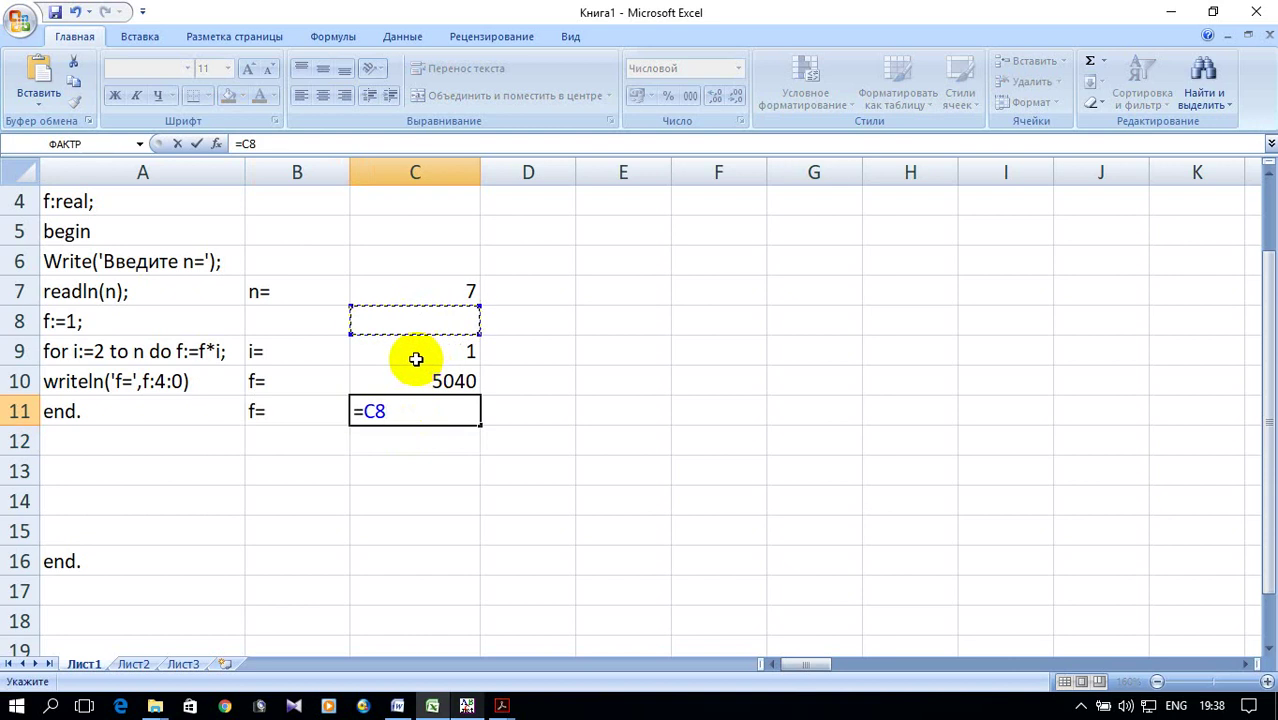
left_click(424, 355)
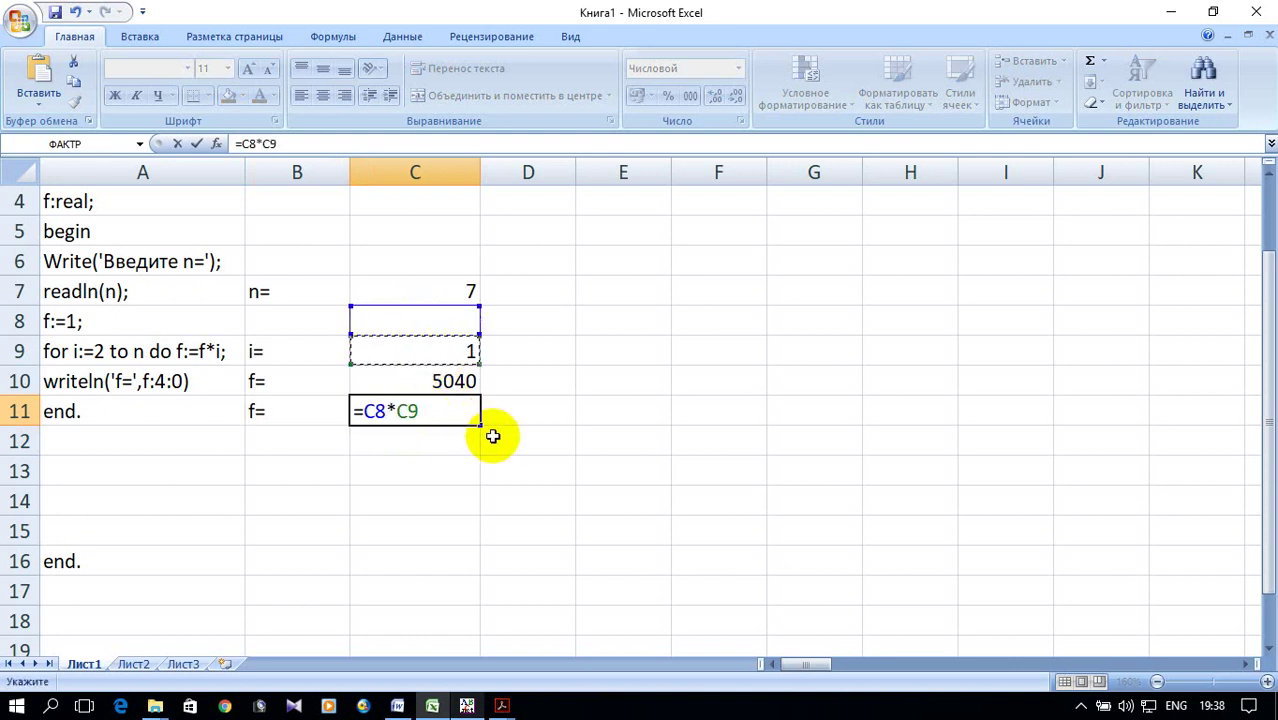
key("Return")
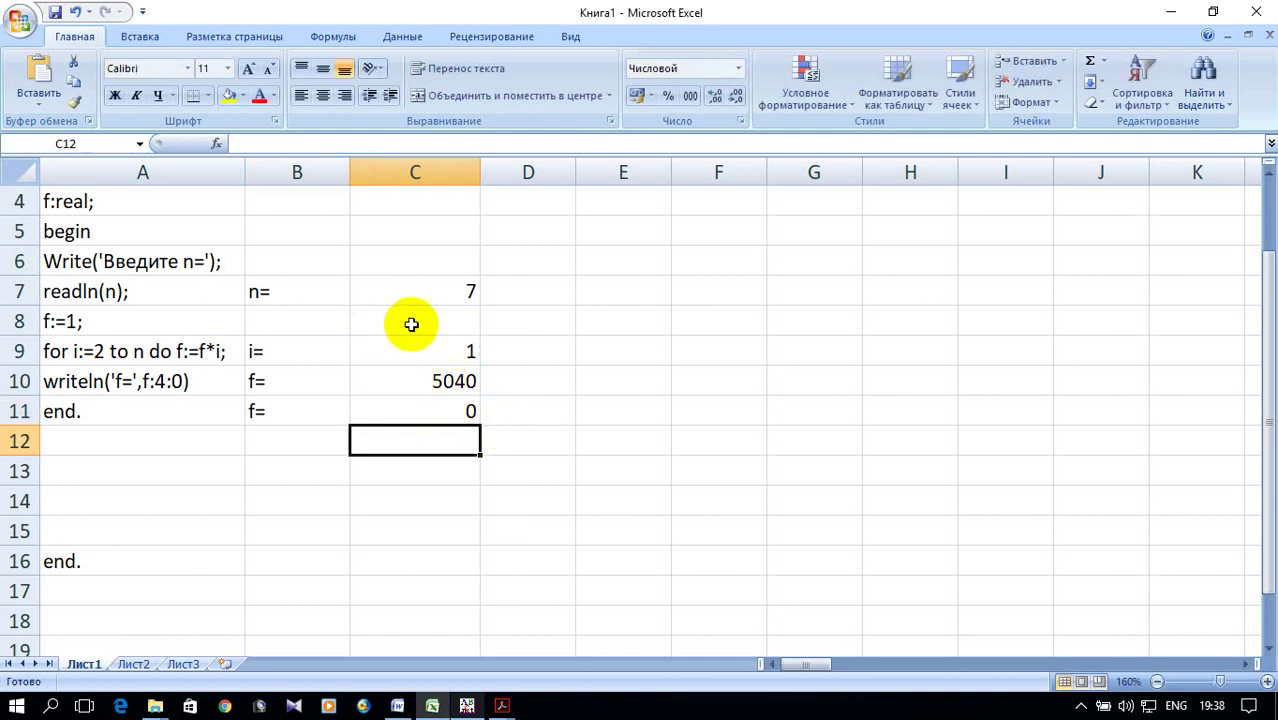
Label B8 'f=' and set the starting f value 1 in C8.
left_click(414, 322)
left_click(295, 323)
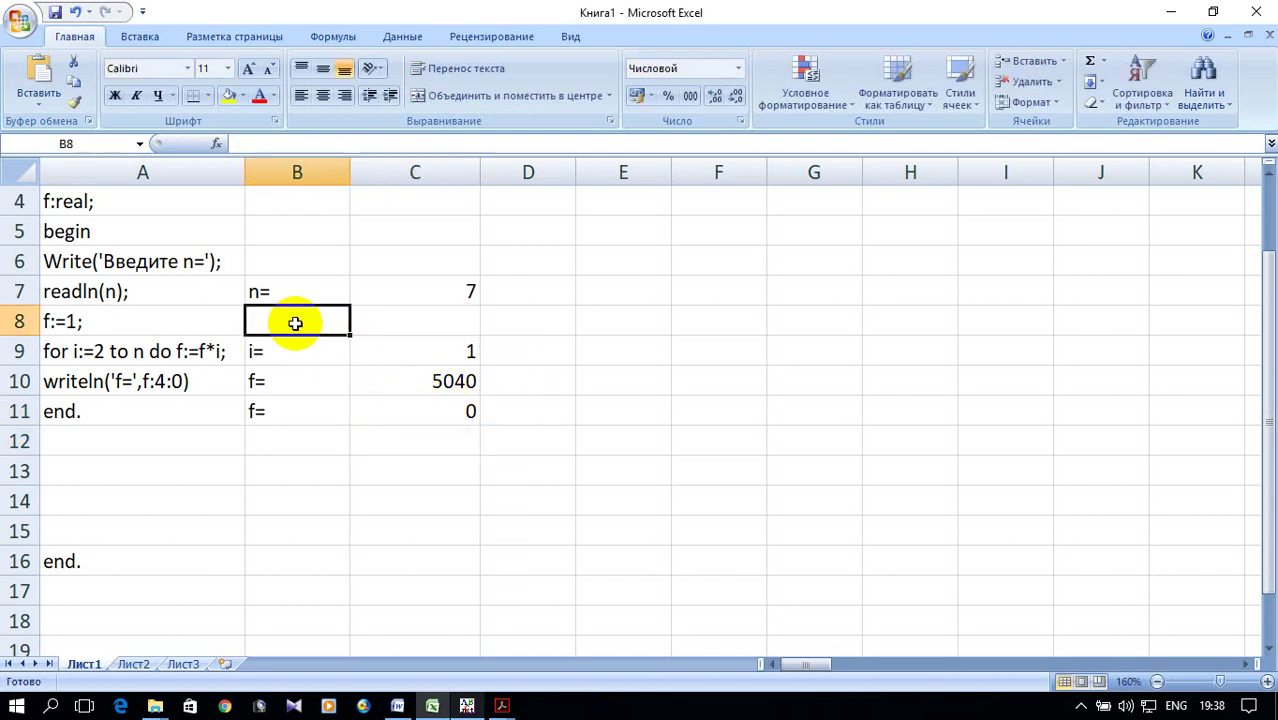
type("f=")
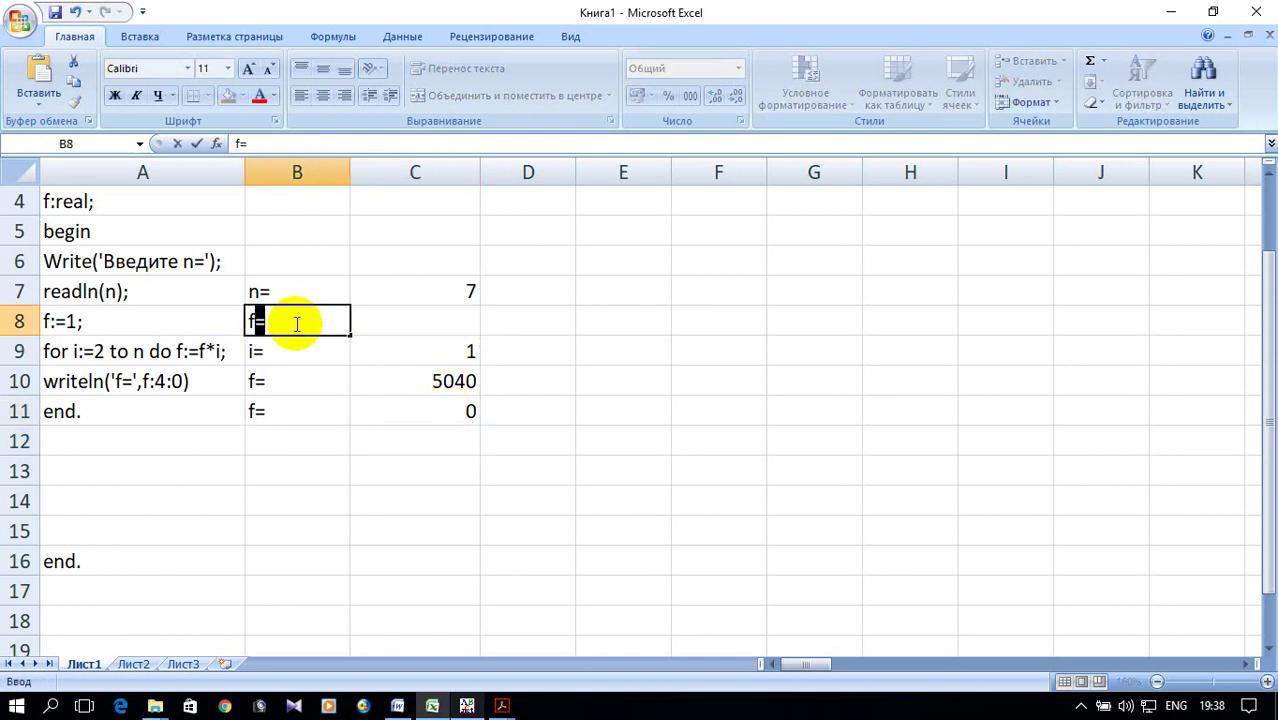
left_click(431, 320)
type("1")
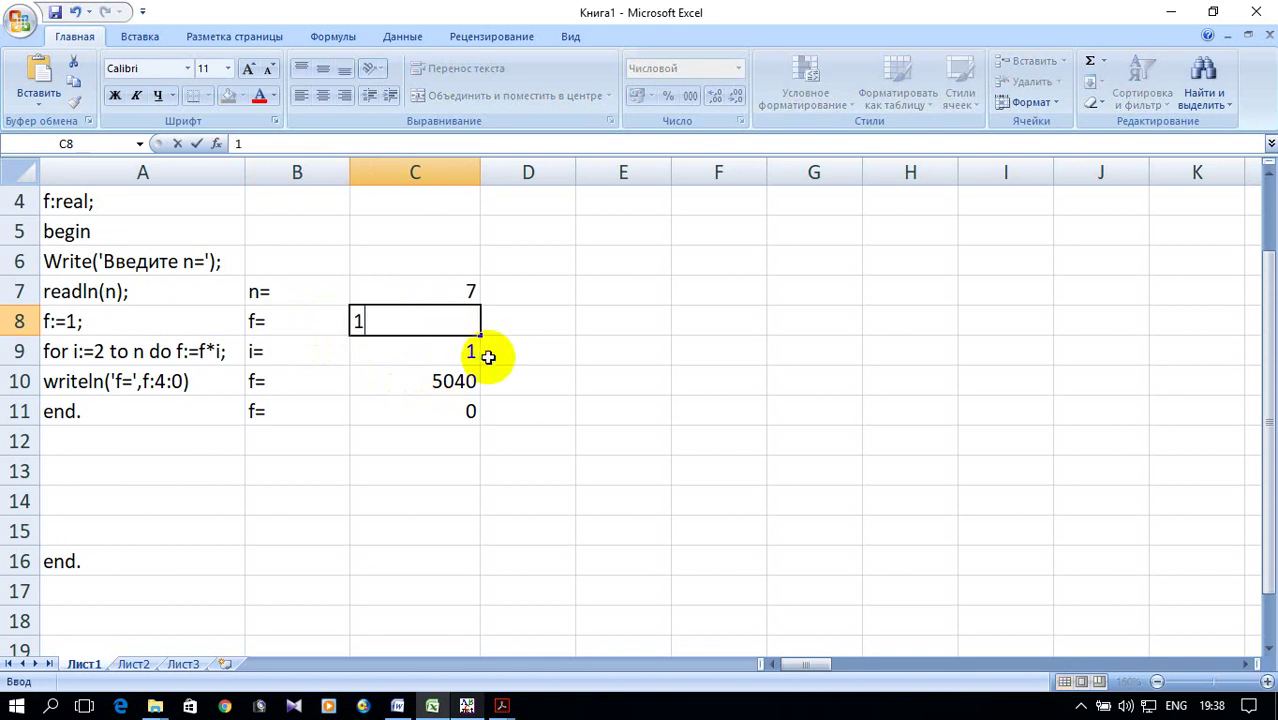
left_click(585, 404)
Enter 2 in D9 and extend the i series 1–7 across to I9.
left_click(466, 410)
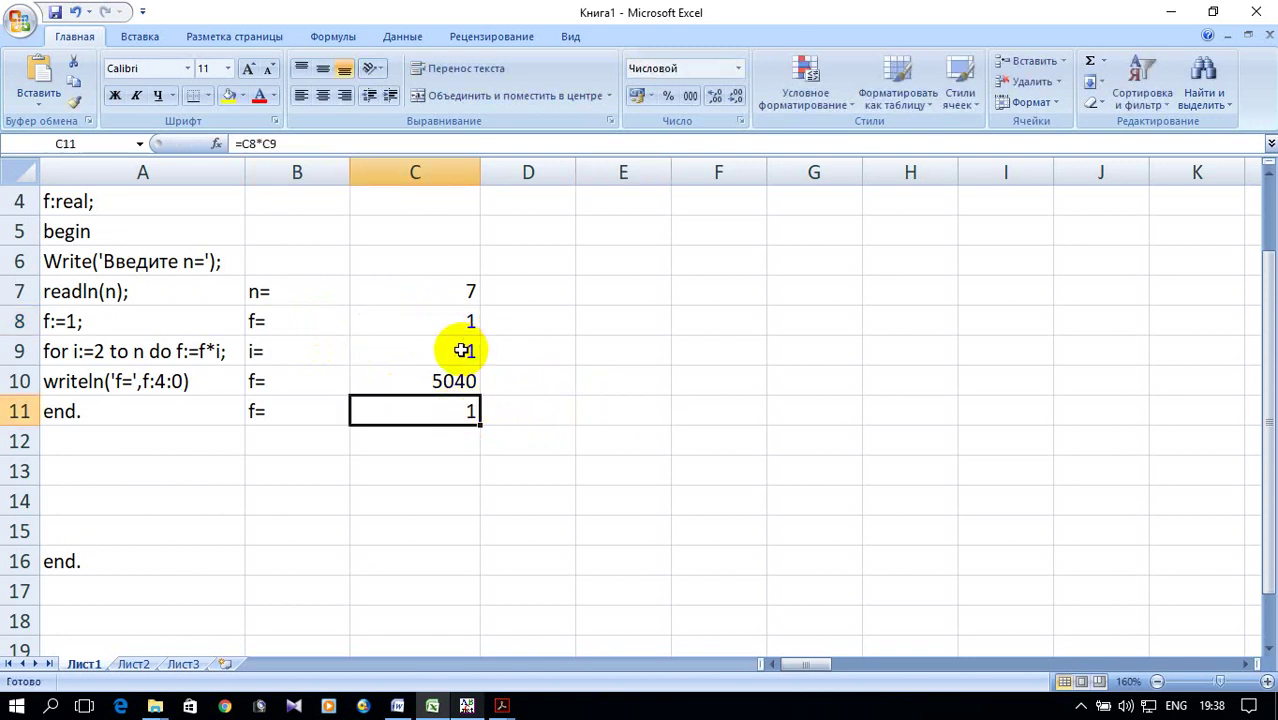
left_click(503, 350)
type("2")
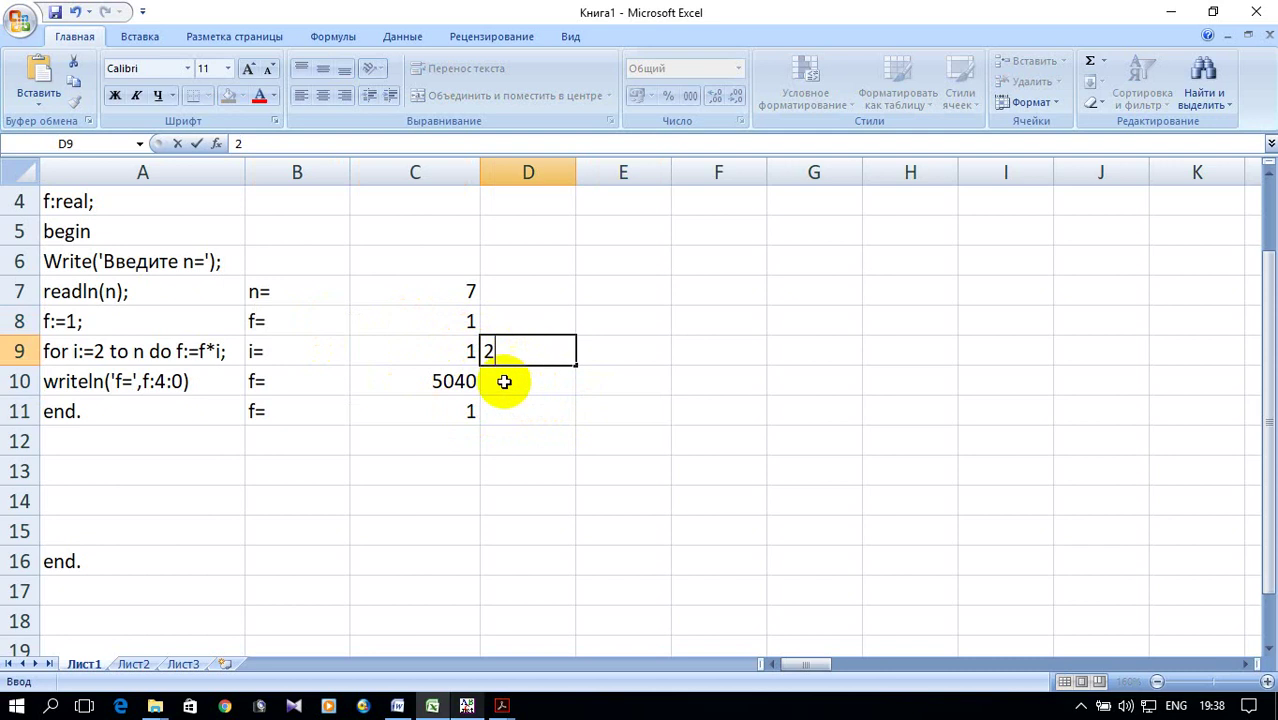
left_click(451, 357)
mouse_move(462, 357)
left_mouse_down()
mouse_move(568, 371)
mouse_move(1004, 349)
left_mouse_up()
left_click(445, 415)
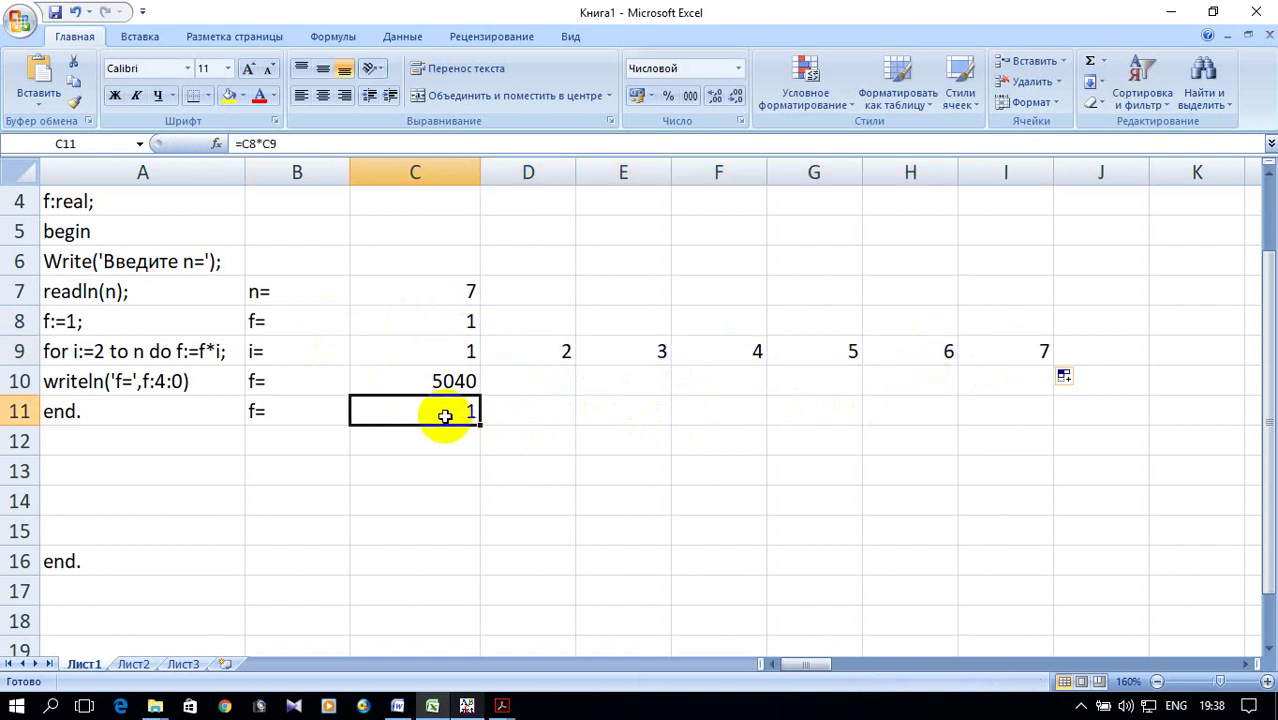
Set D11 to =C11*D9 and fill running products across to I11, reaching 5040.
left_click_drag(477, 423, 575, 421)
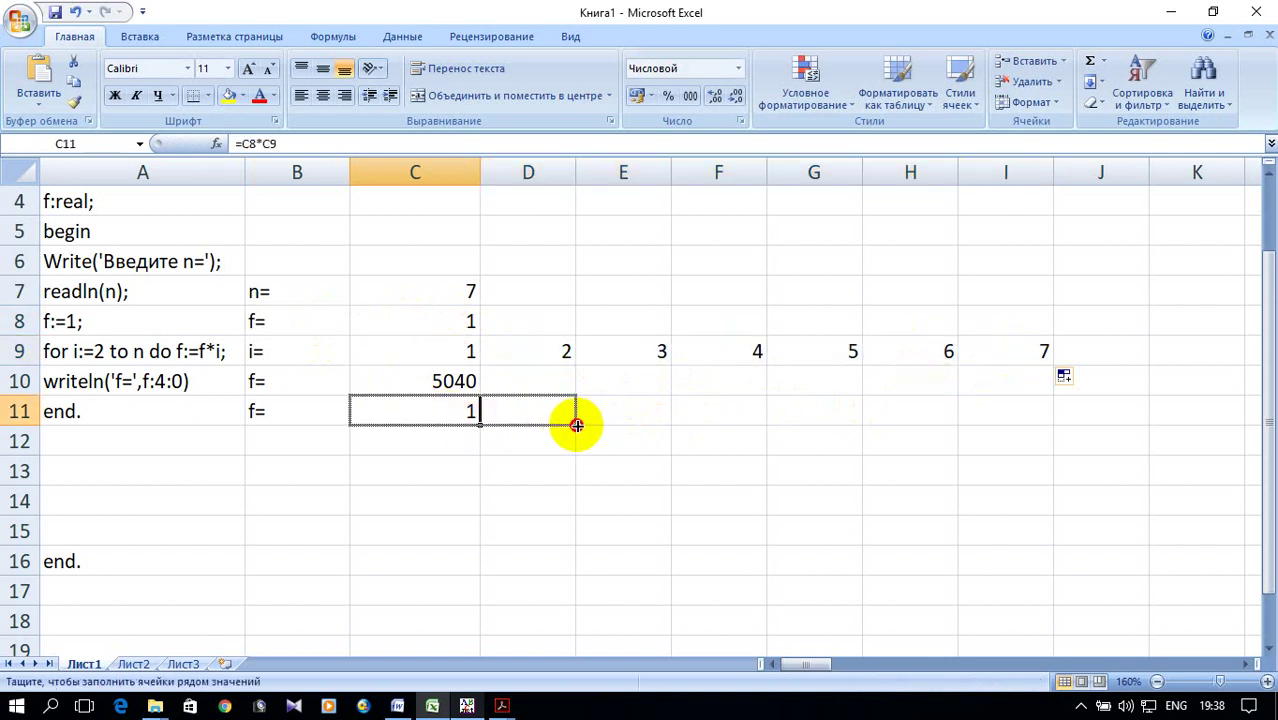
double_click(529, 411)
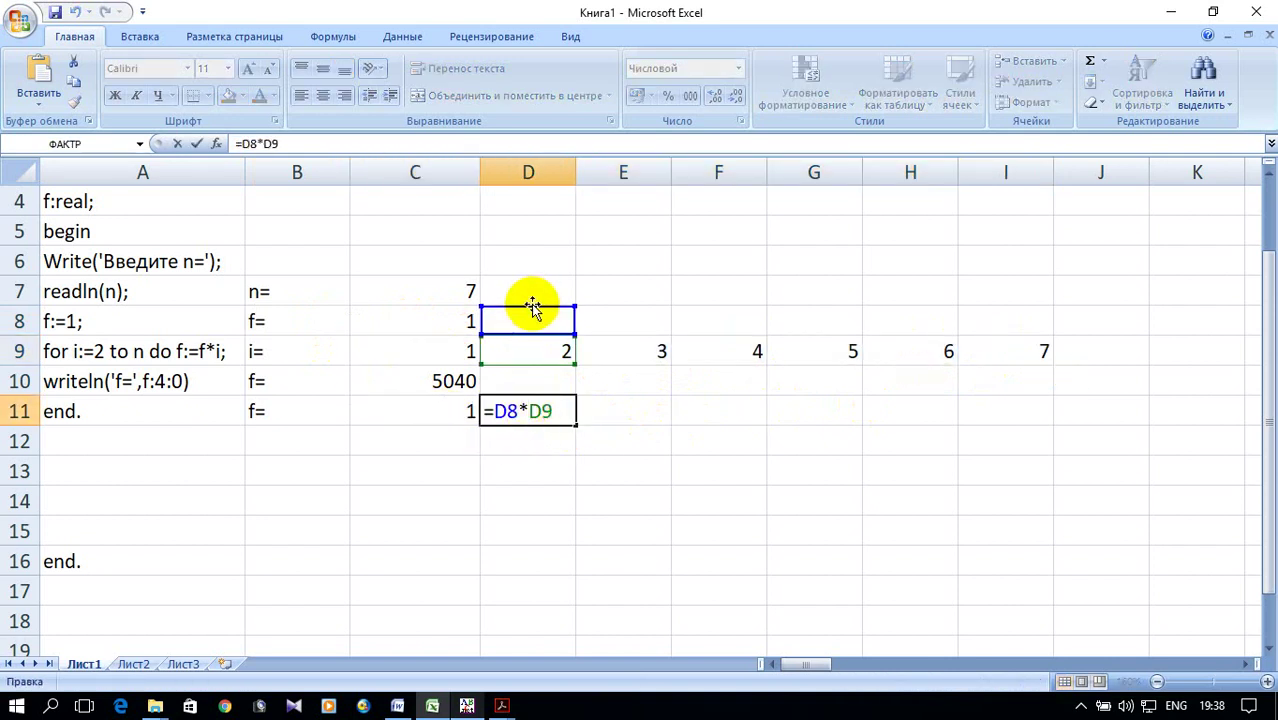
left_click_drag(534, 302, 440, 408)
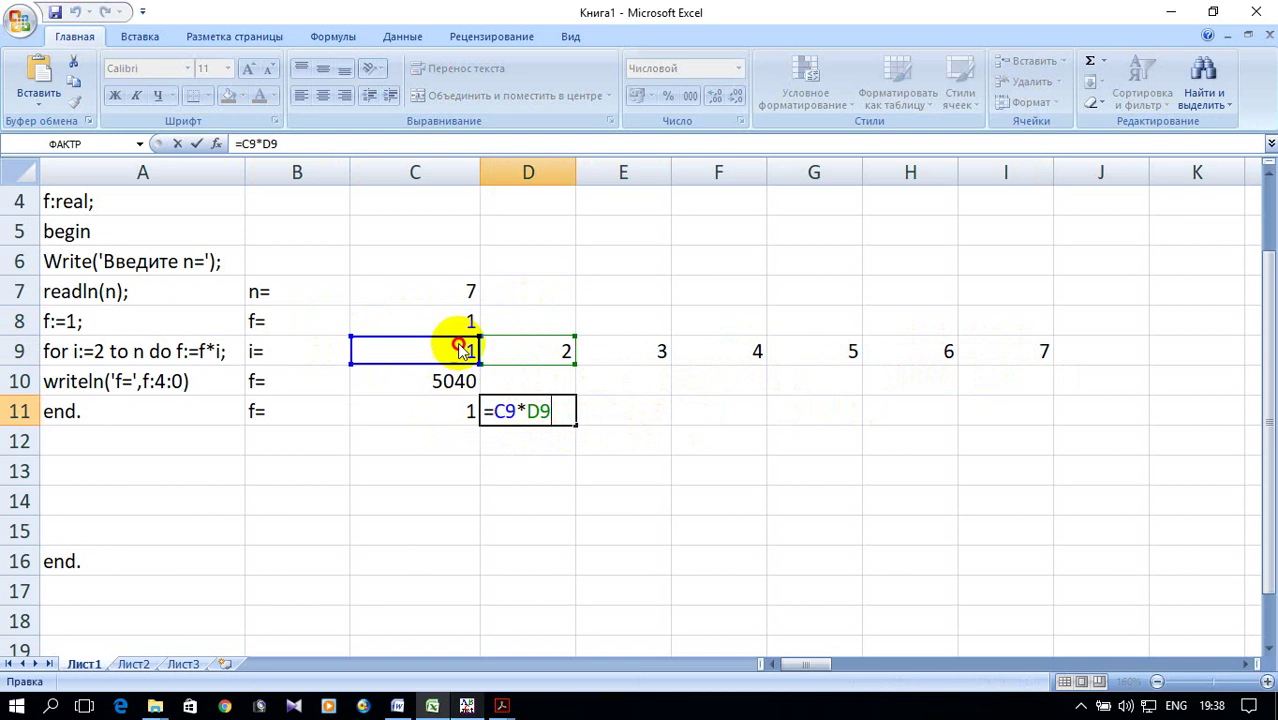
left_click(622, 457)
left_click(570, 415)
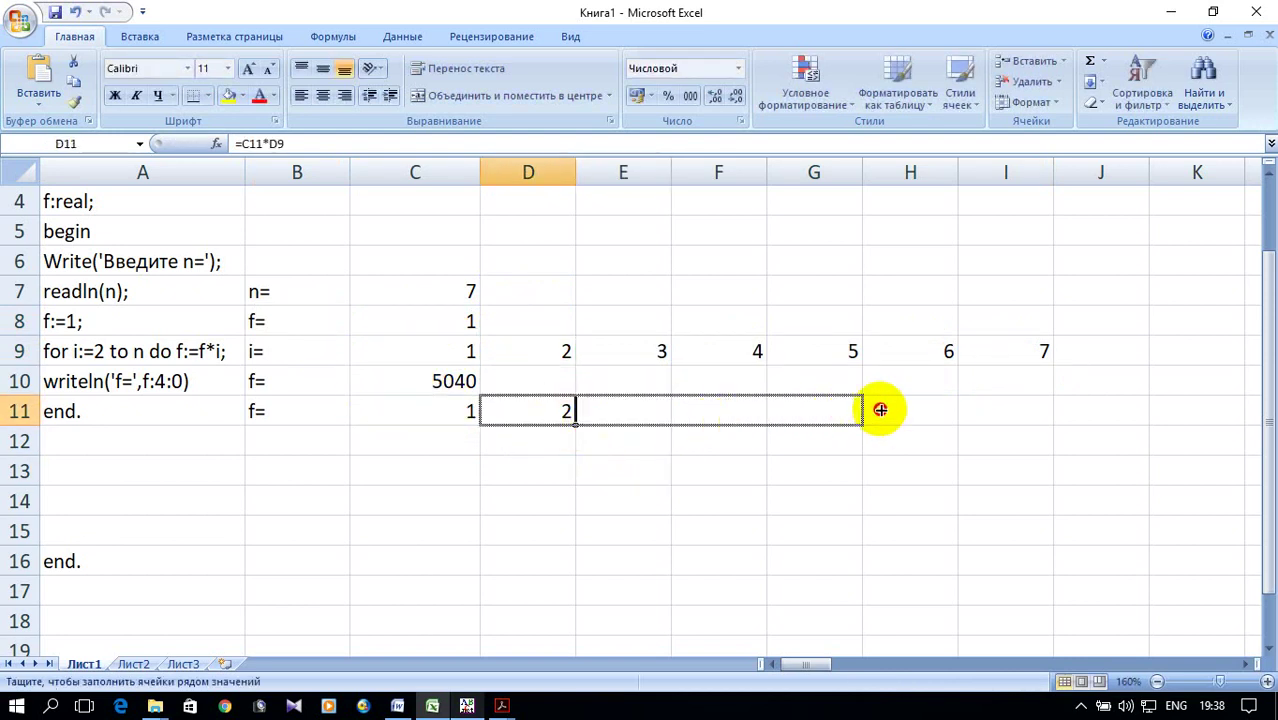
left_click_drag(575, 424, 1044, 423)
left_click(955, 473)
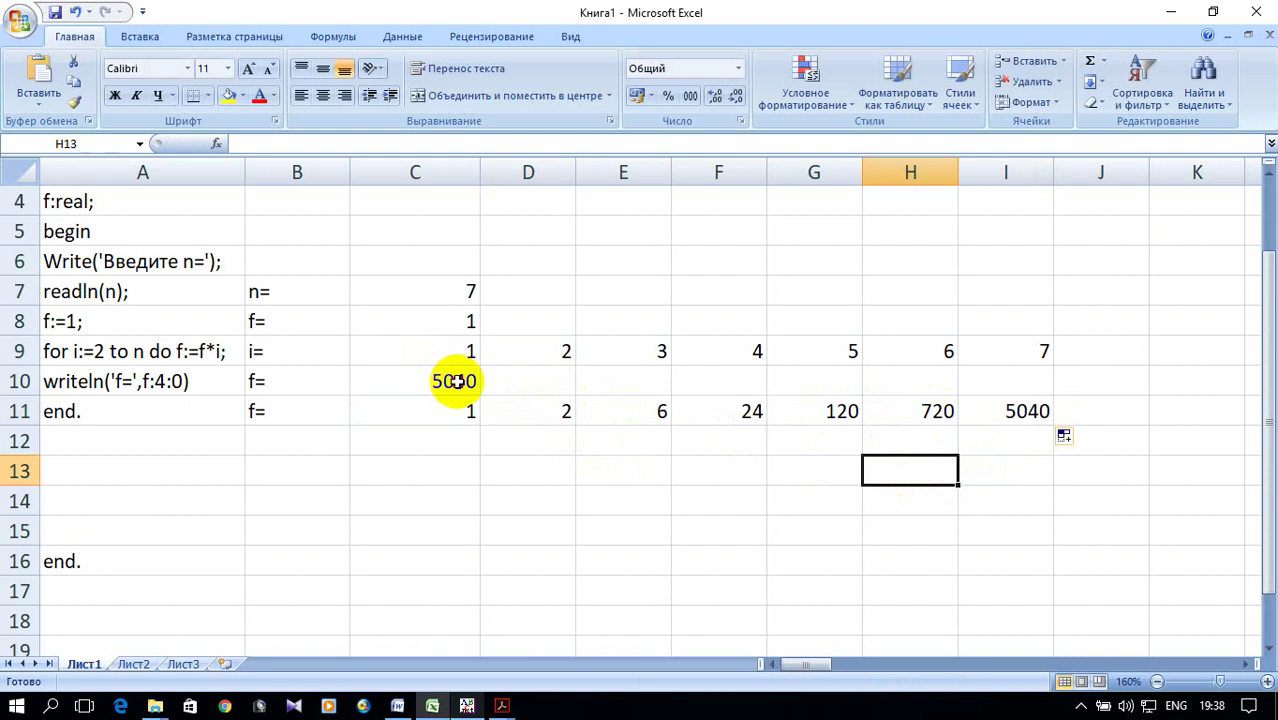
Check that C10's =ФАКТР(C7) shows 5040, then switch to the Word document.
left_click(456, 381)
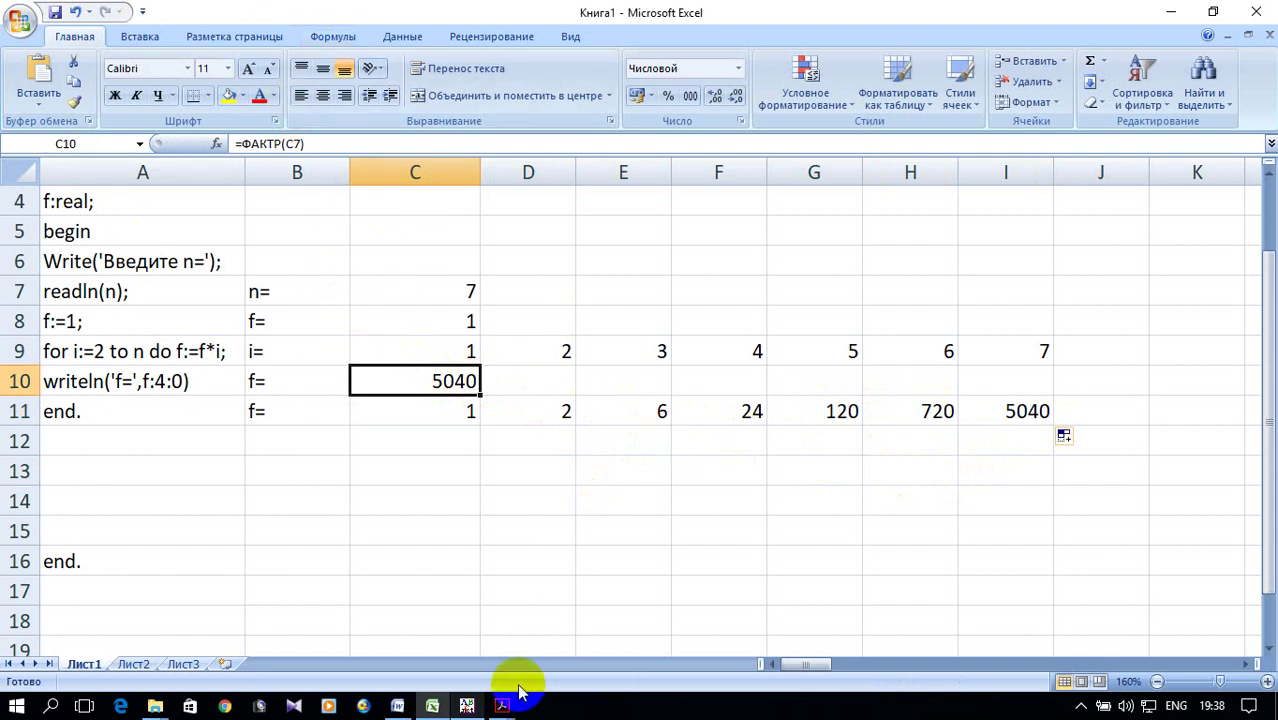
left_click(398, 706)
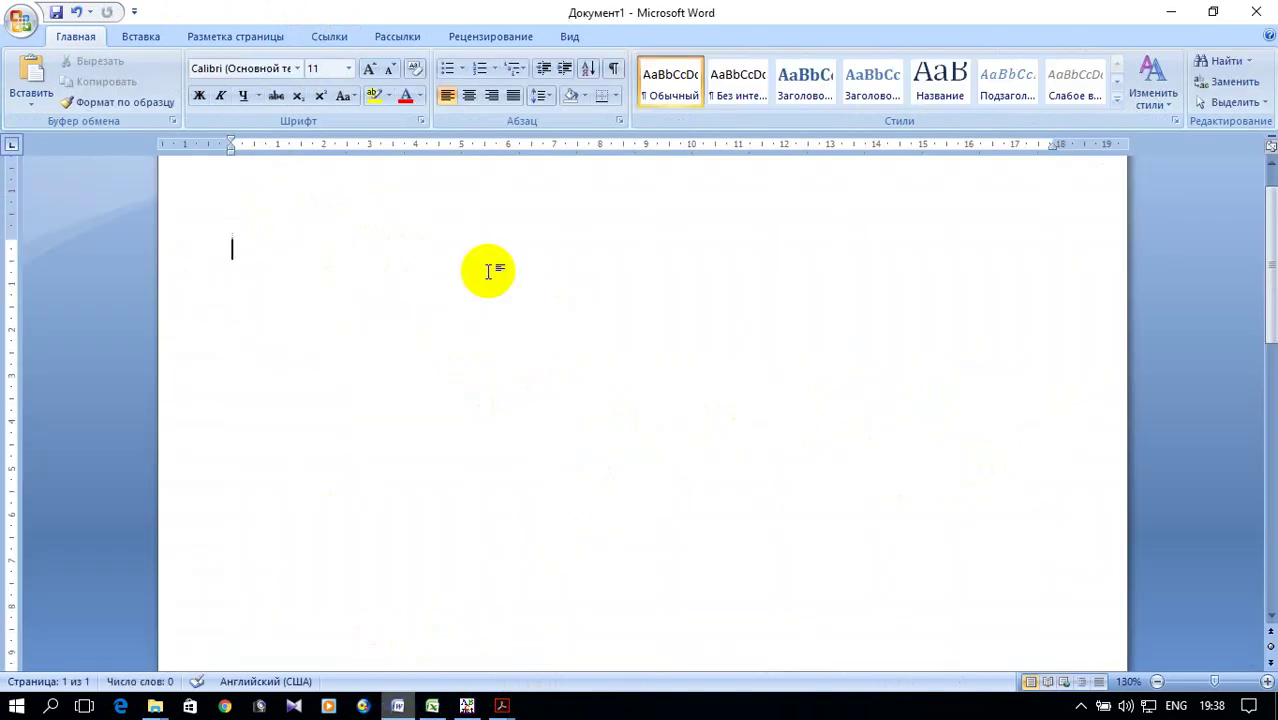
Copy both lines of the factorial task from Example_9.pdf and return to Word.
left_click(502, 706)
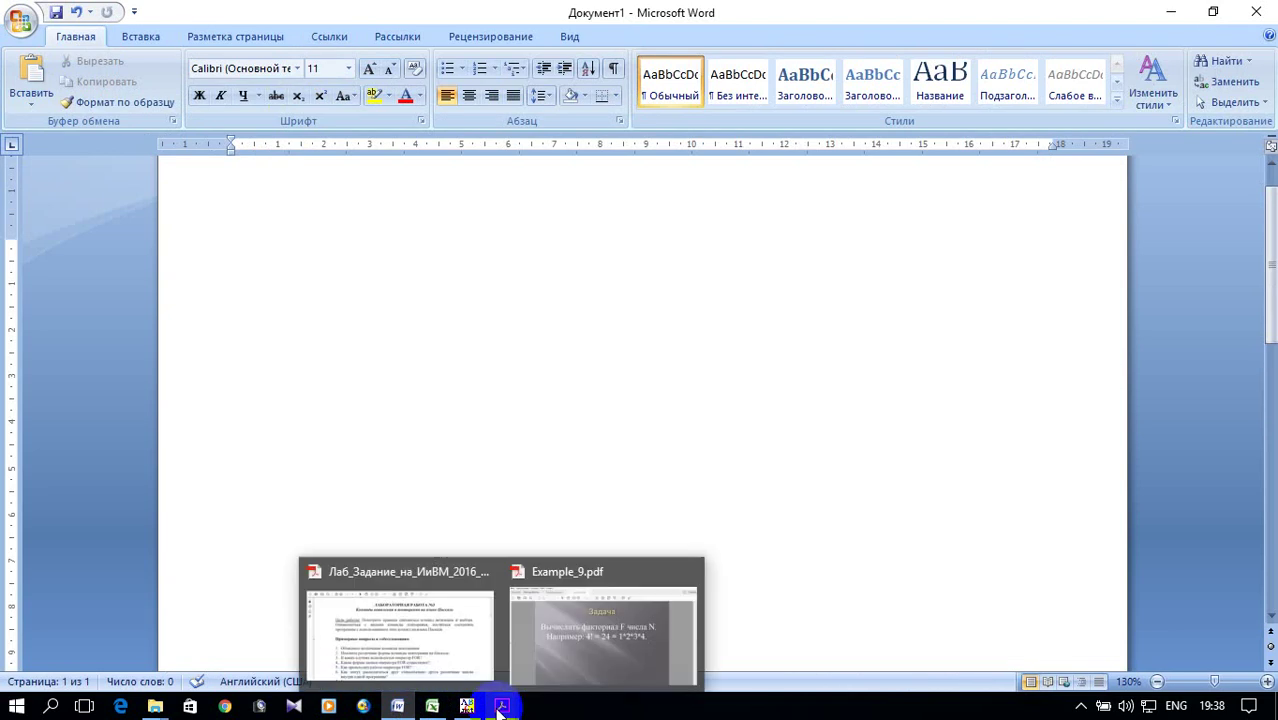
left_click(568, 646)
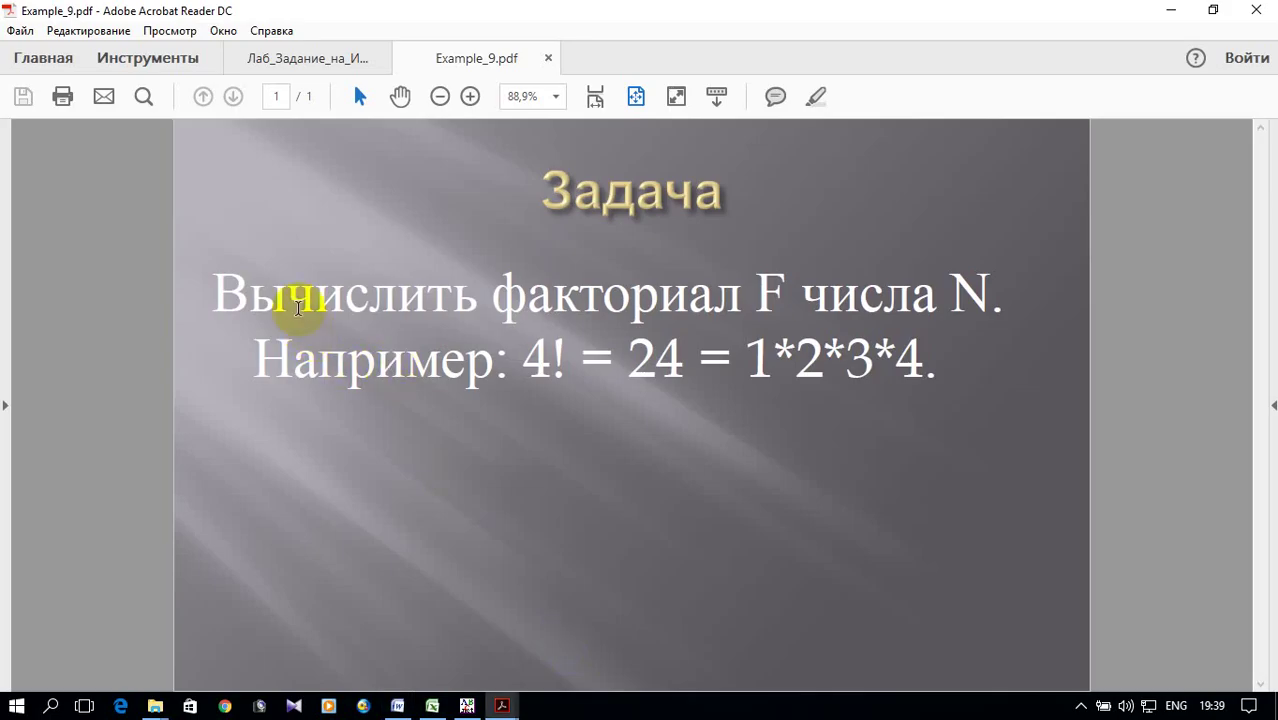
left_click_drag(212, 293, 982, 381)
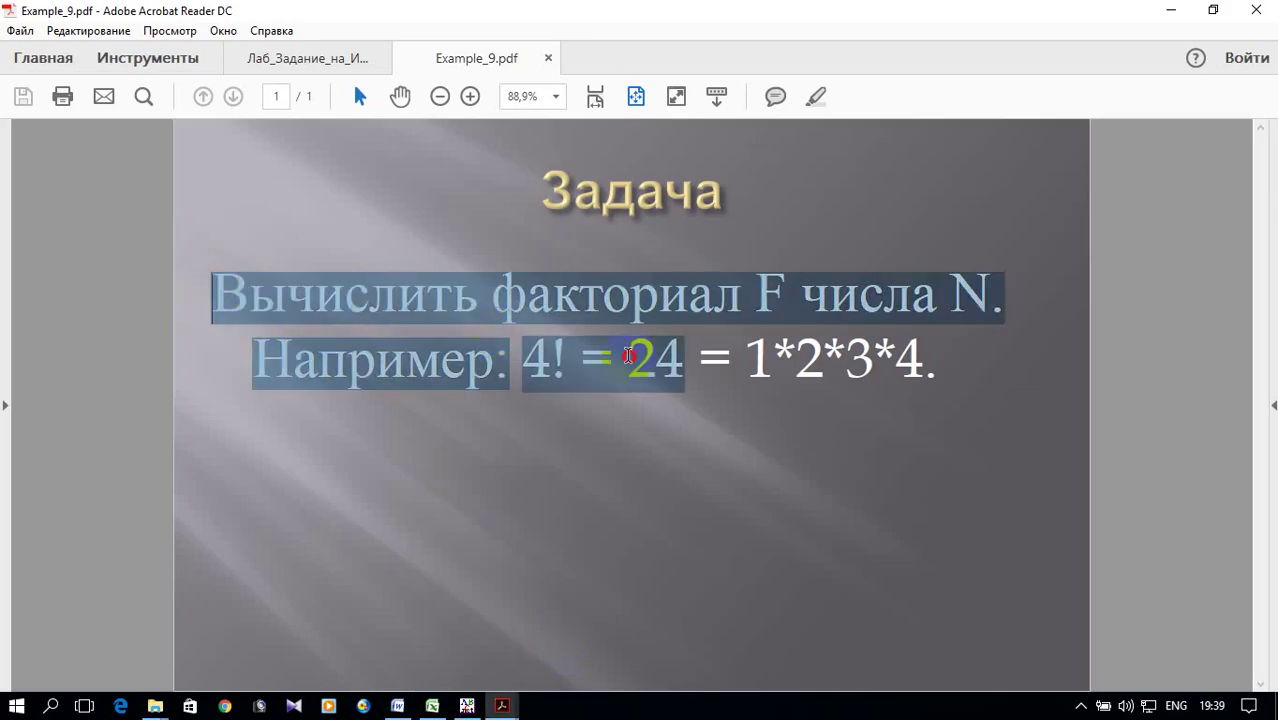
right_click(864, 372)
left_click(890, 392)
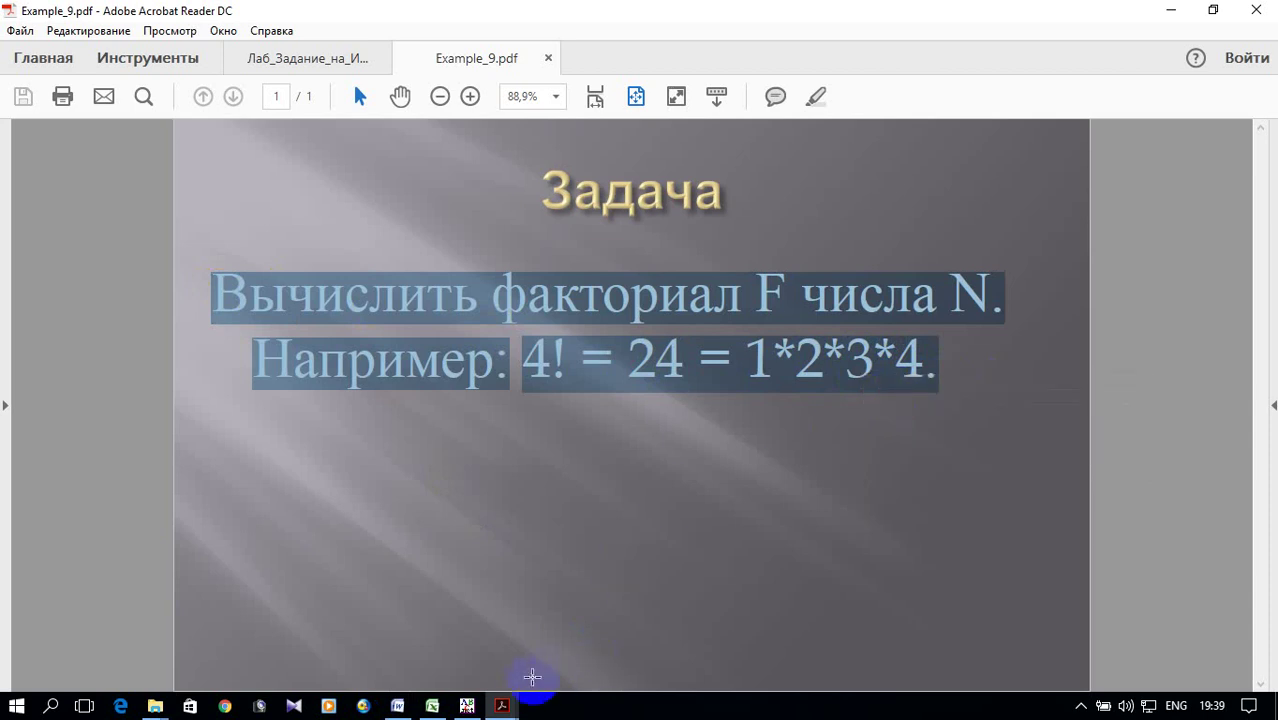
left_click(398, 706)
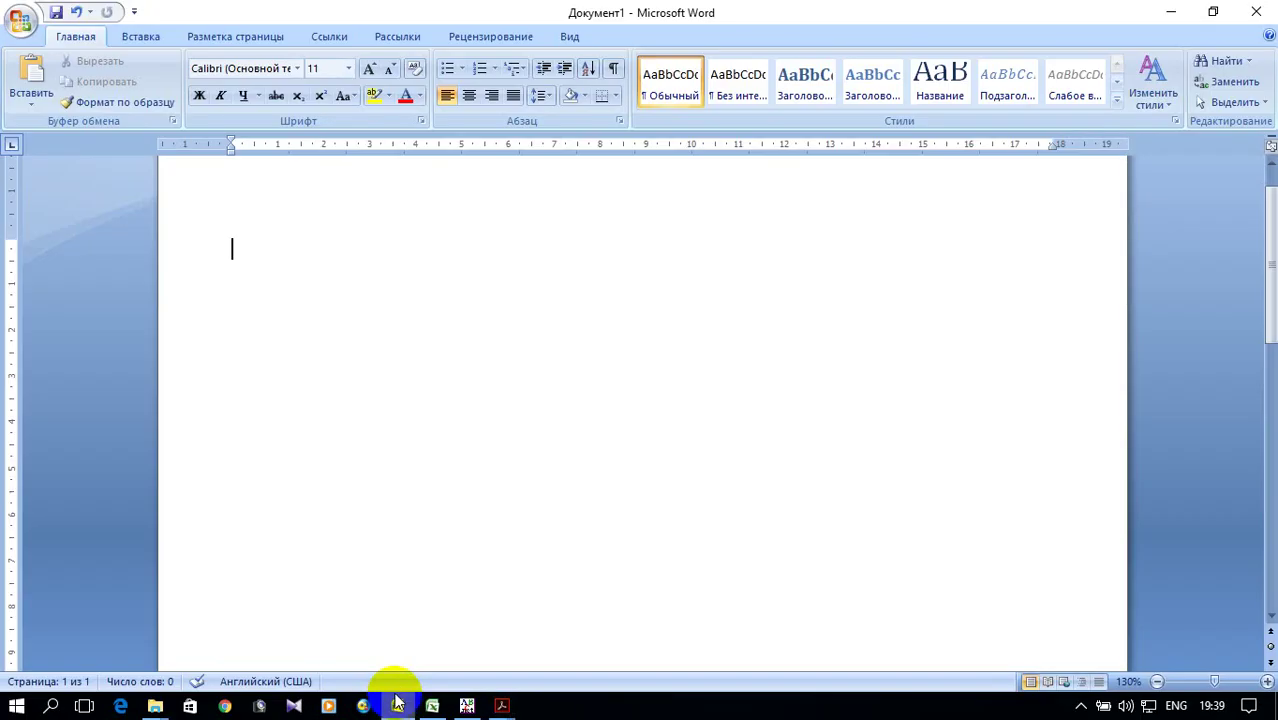
Paste the factorial task text at the top of the page and set it to Times New Roman, size 14.
right_click(267, 243)
left_click(326, 300)
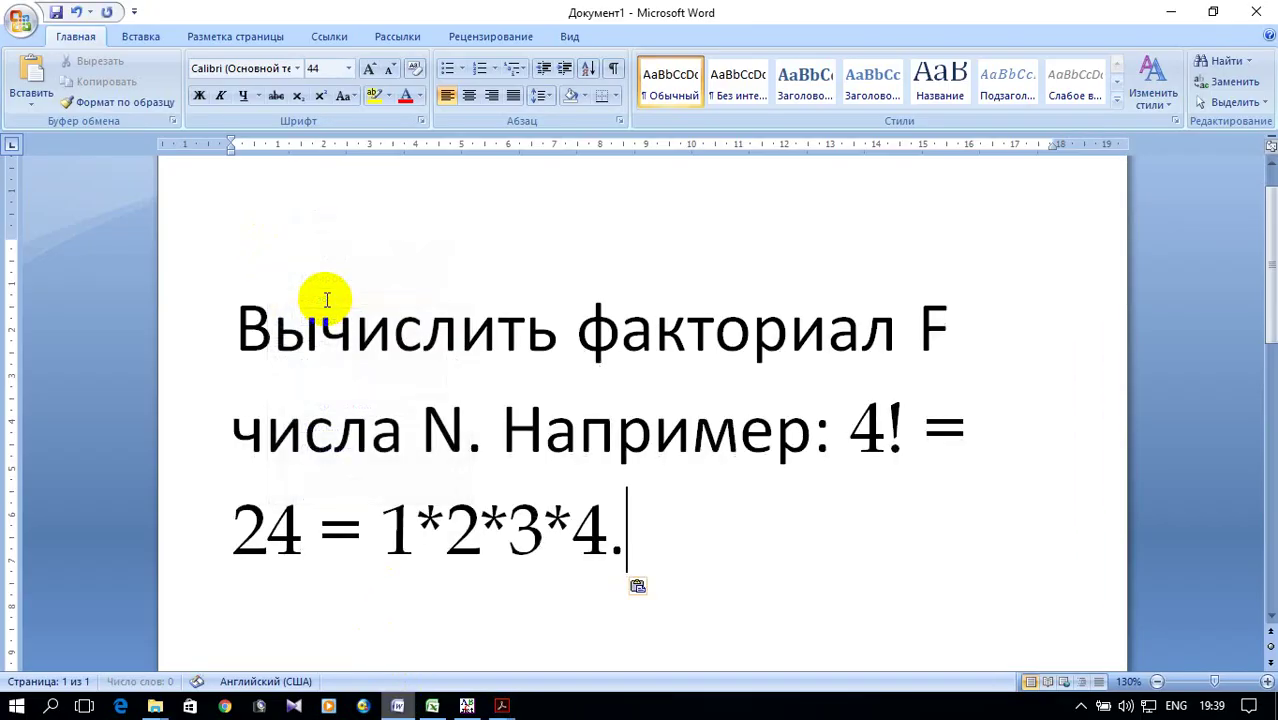
left_click_drag(245, 320, 622, 508)
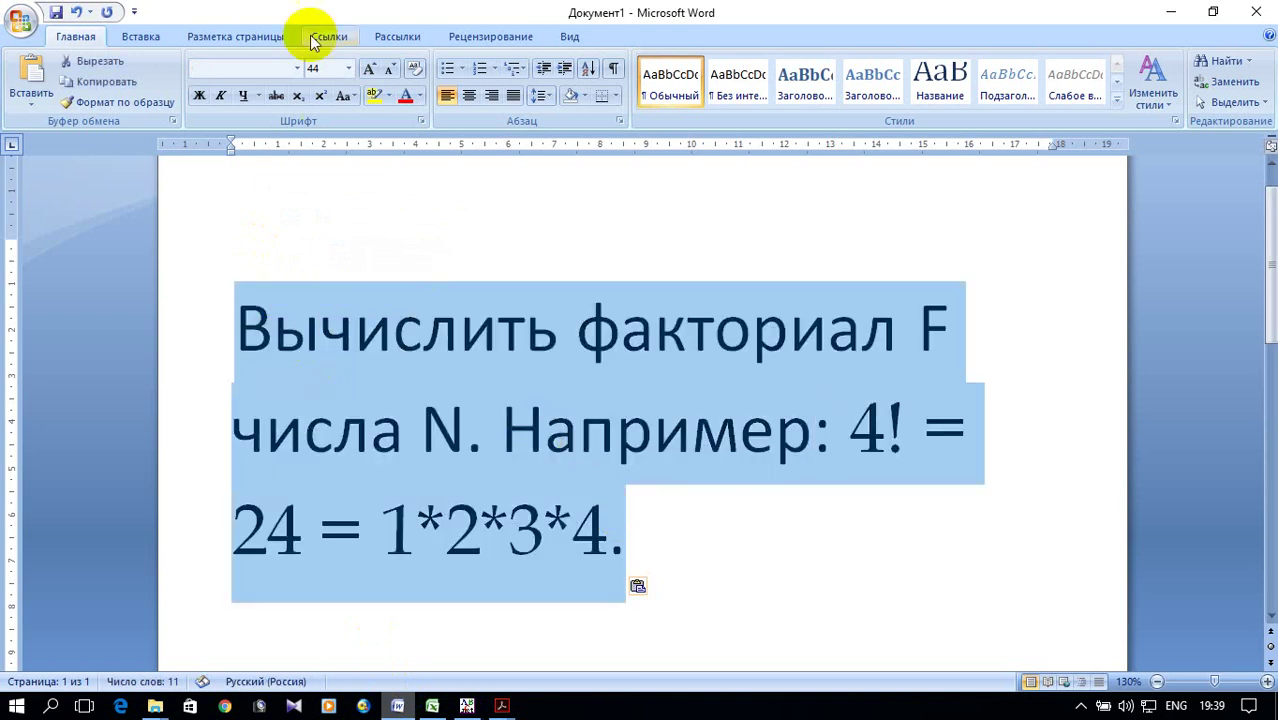
left_click(297, 68)
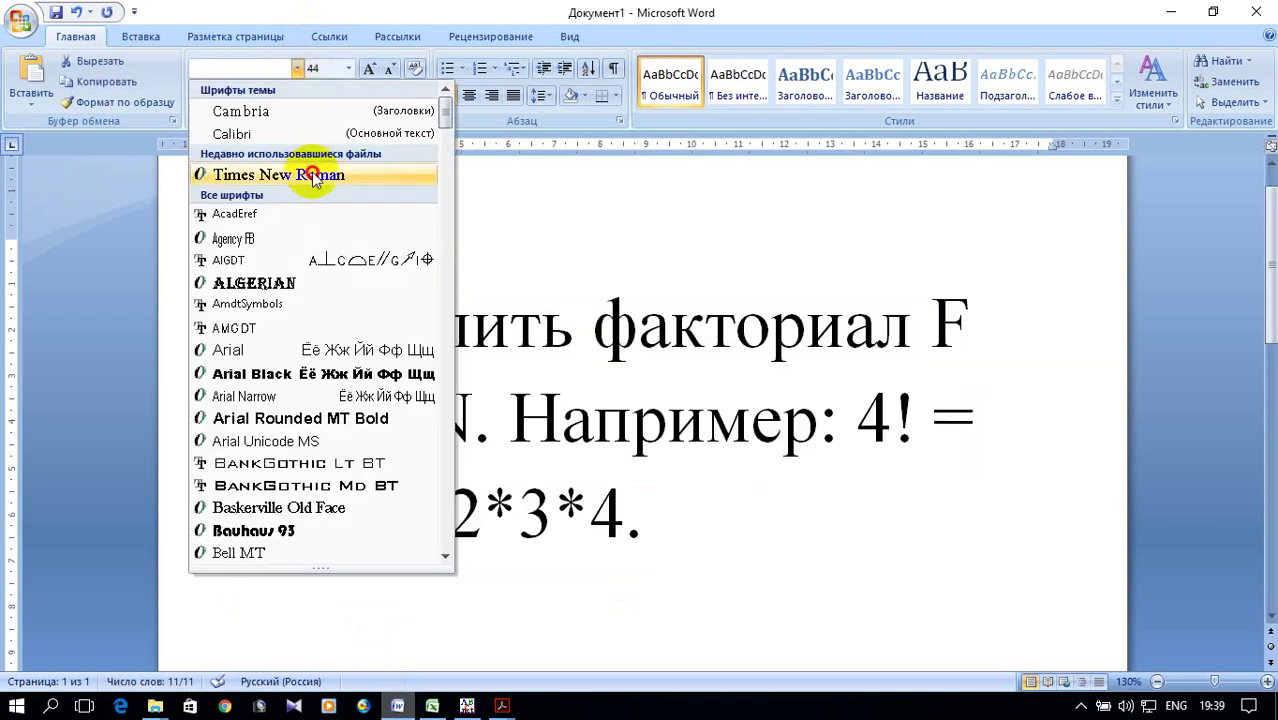
left_click(313, 175)
left_click(347, 68)
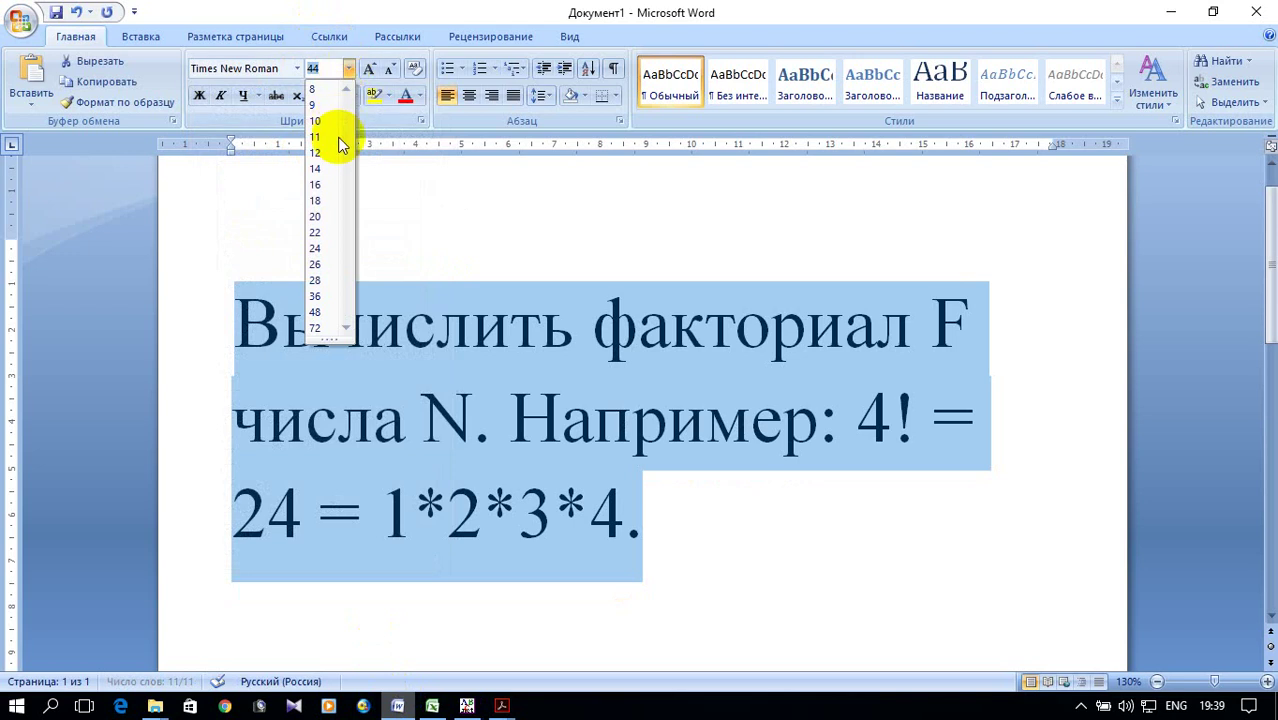
left_click(326, 168)
Copy the selected factorial program in PascalABC.NET, then minimize it to return to Word.
left_click(893, 281)
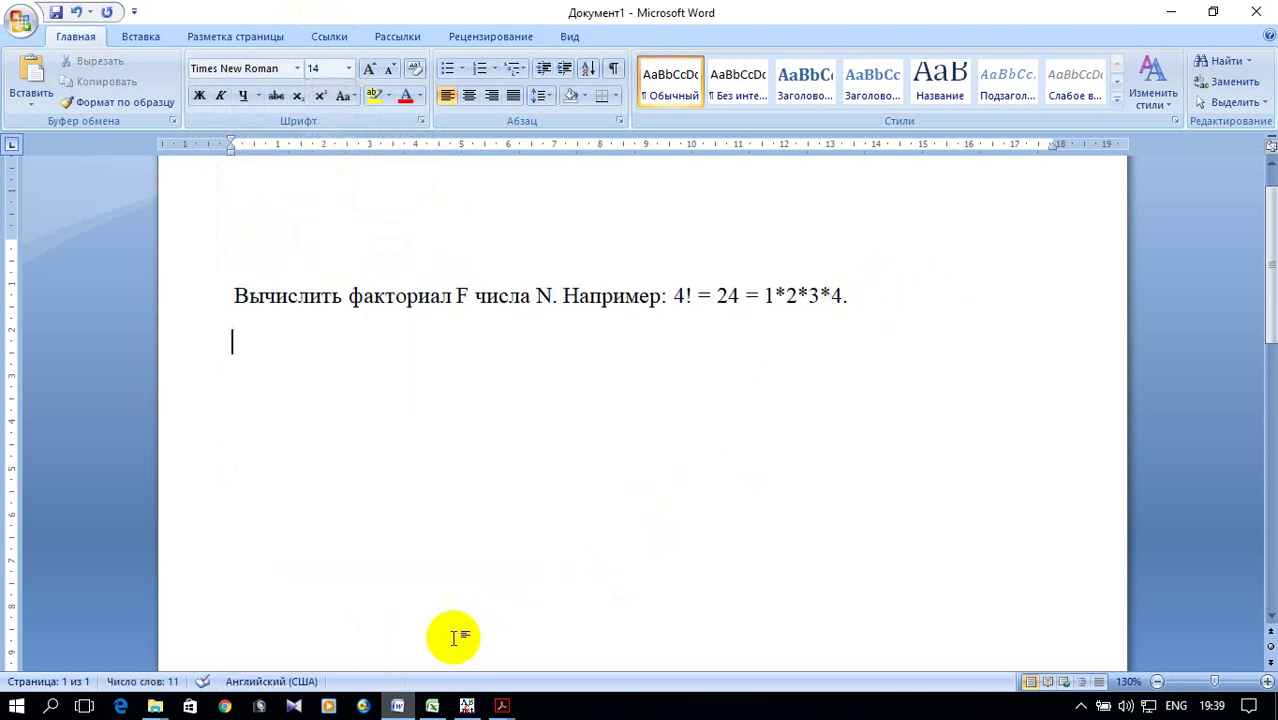
left_click(467, 706)
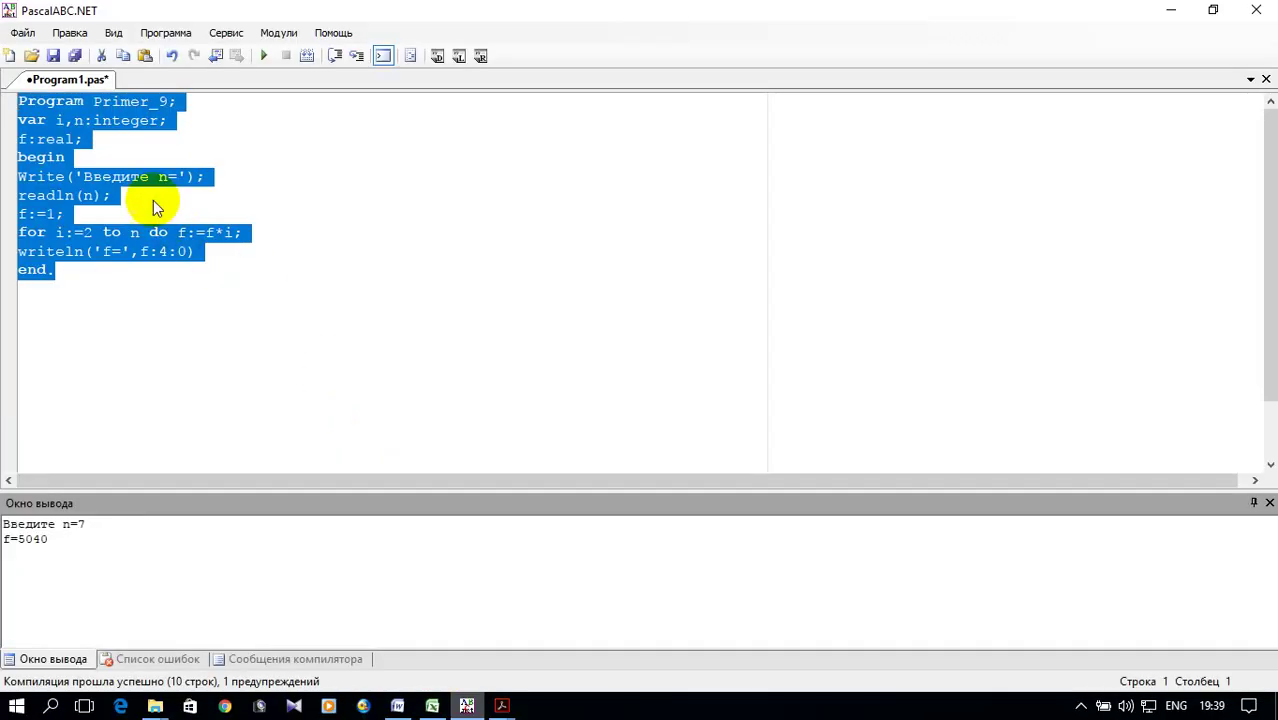
right_click(112, 192)
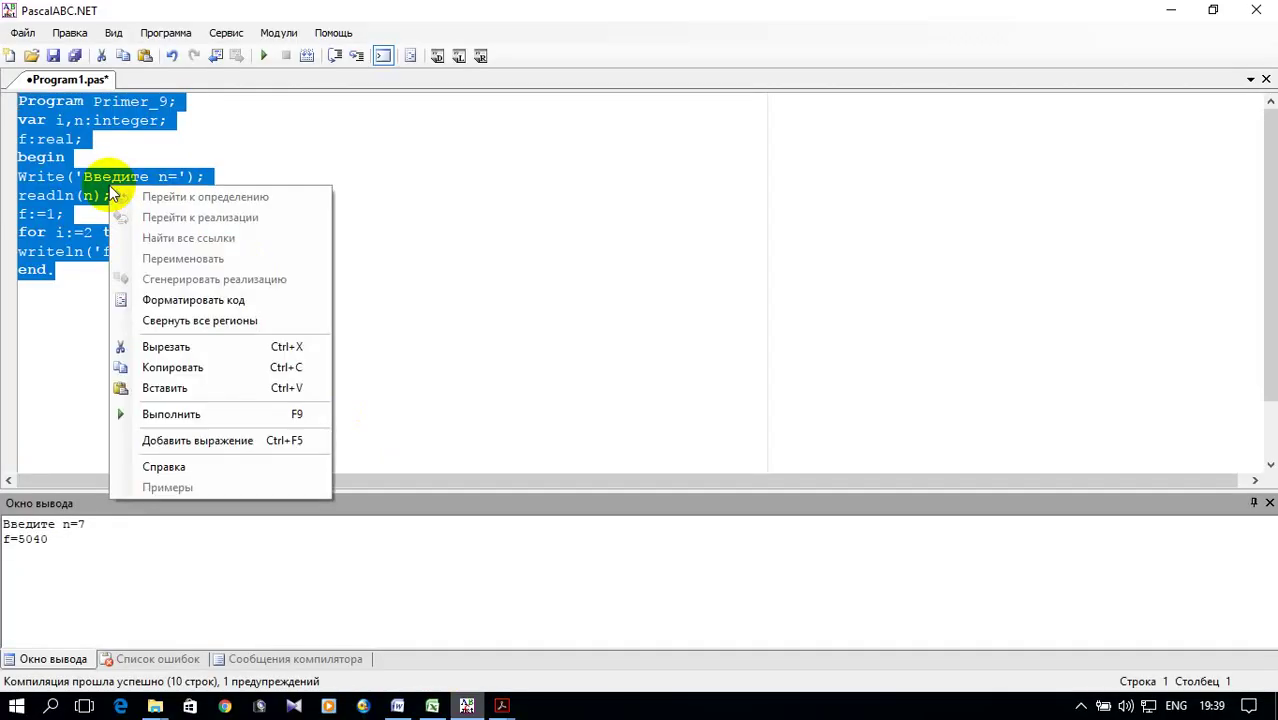
left_click(200, 367)
left_click(1171, 10)
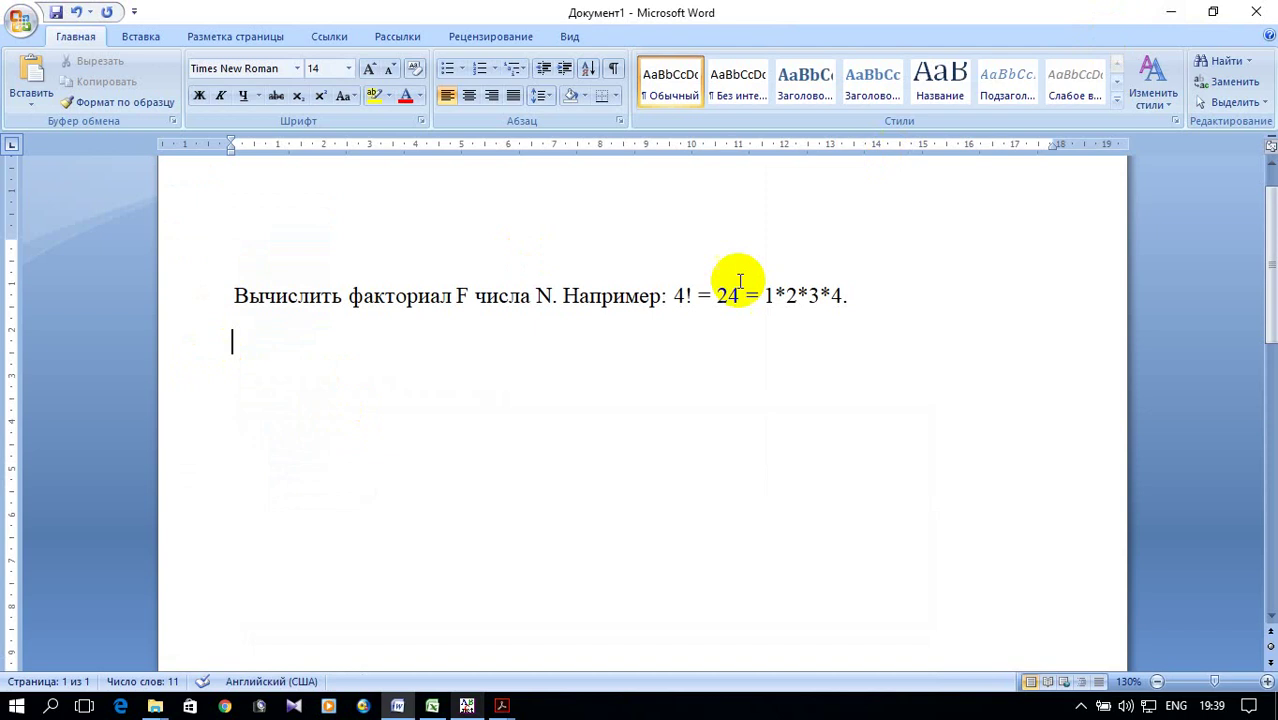
Paste the Pascal factorial program on the empty line below the task sentence.
right_click(302, 360)
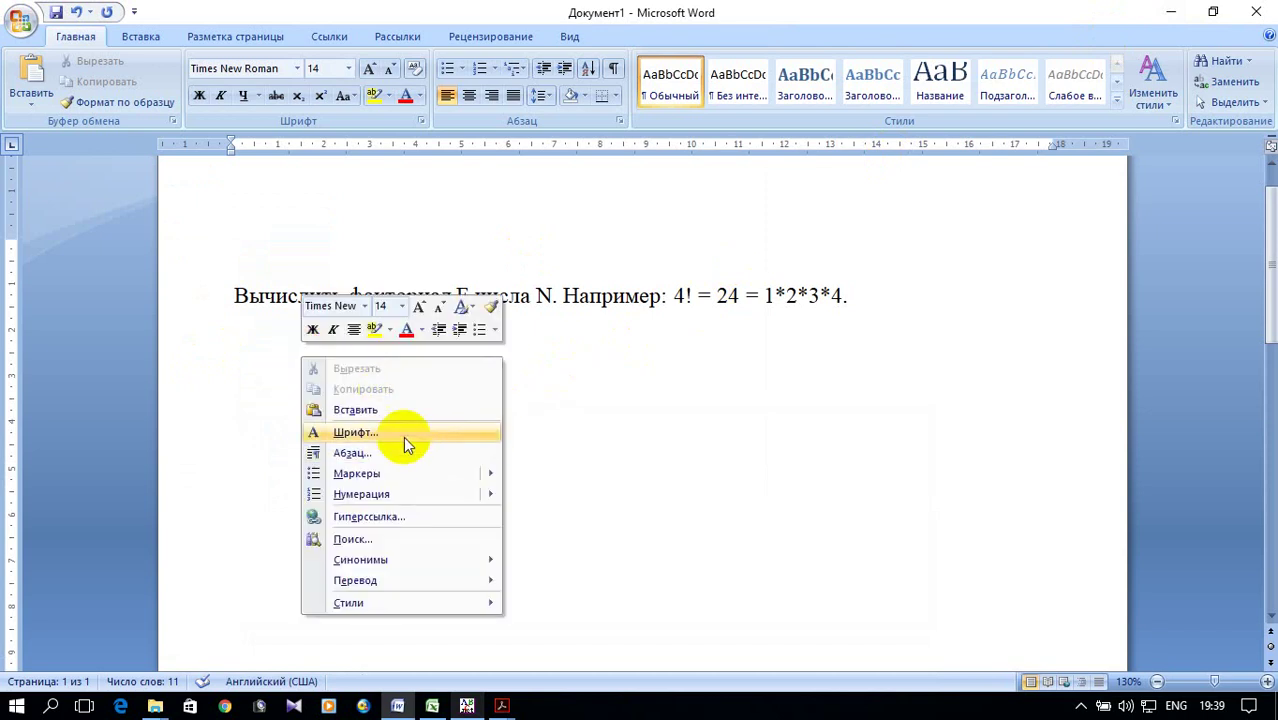
left_click(379, 408)
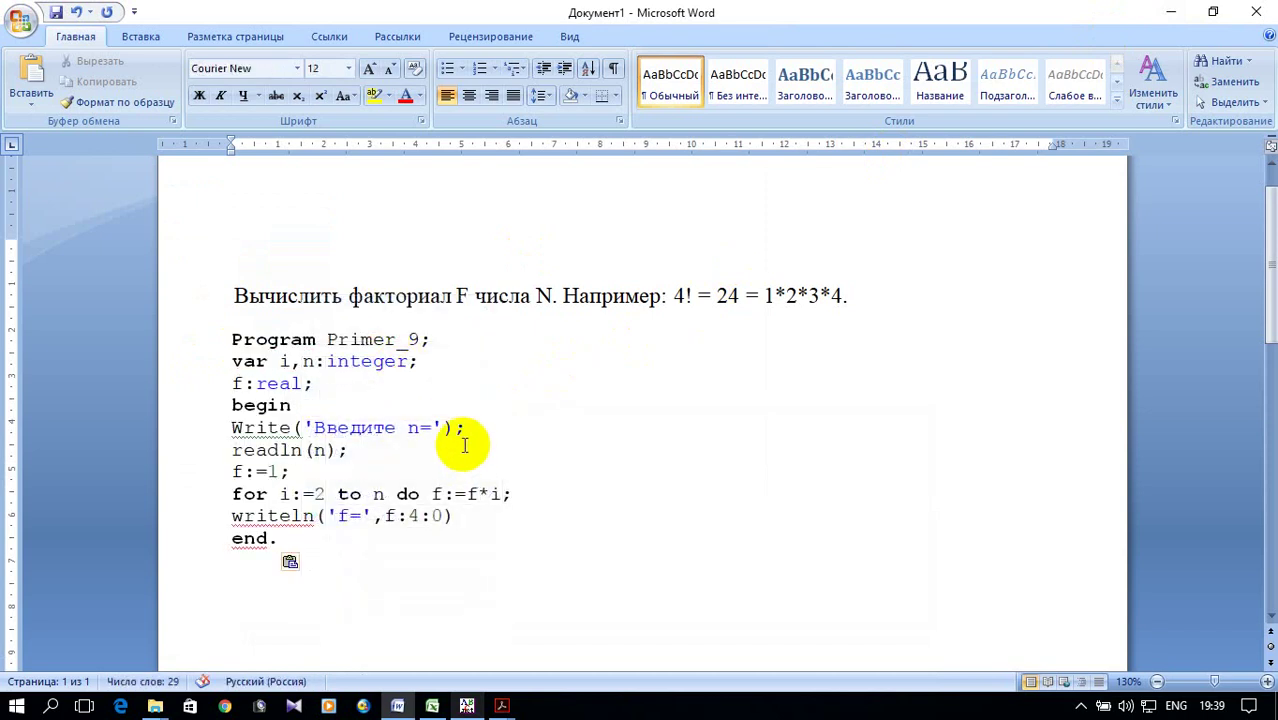
scroll(460, 430, "down", 1)
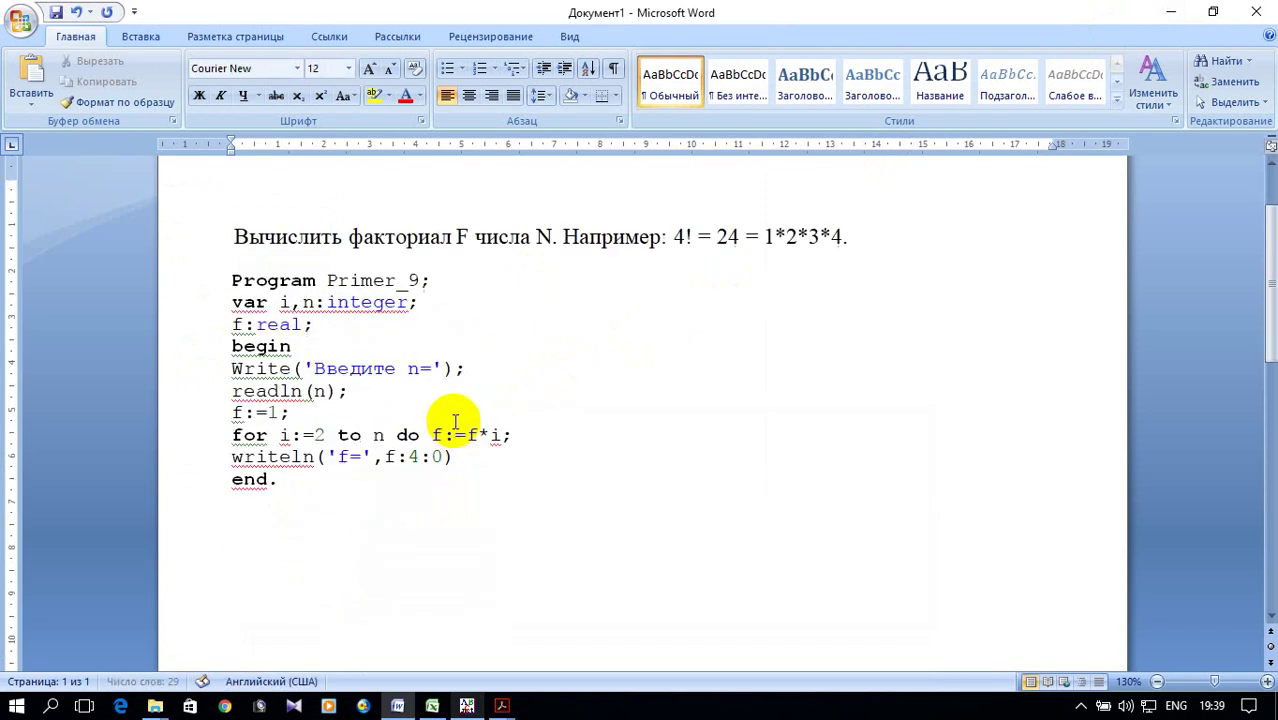
Create a new drawing canvas below the code for the flowchart.
left_click(148, 40)
left_click(345, 100)
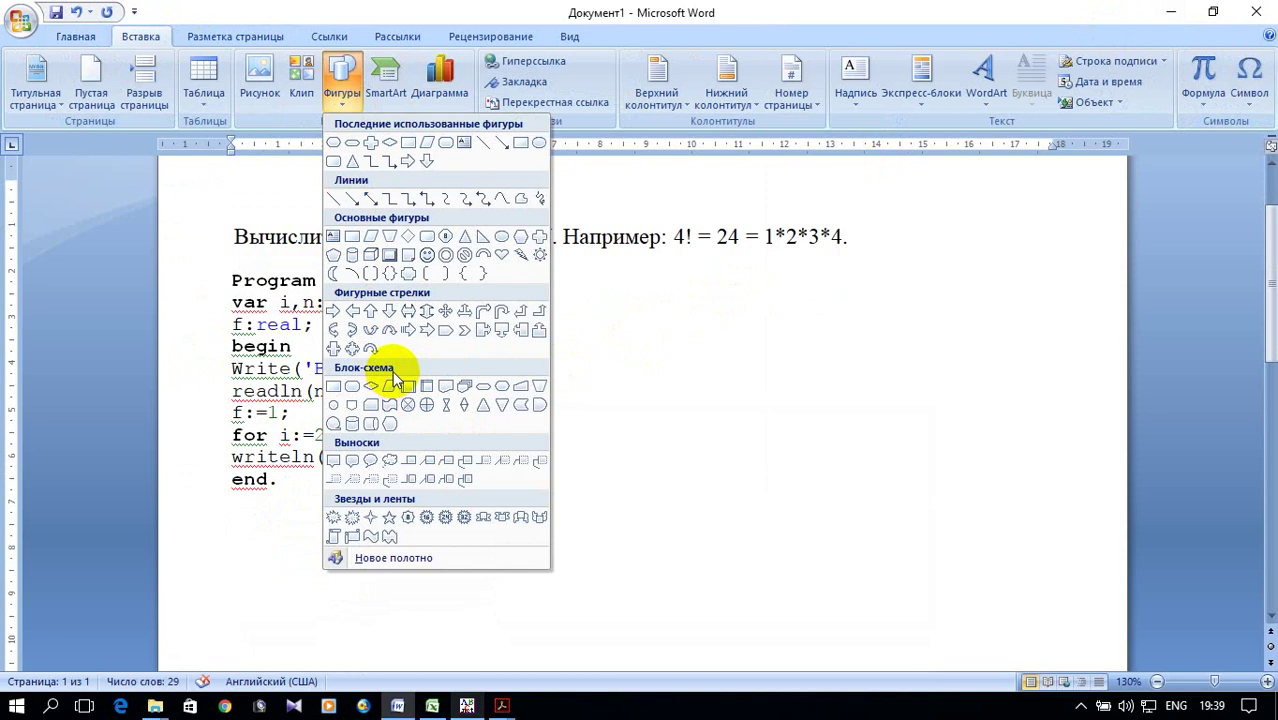
left_click(415, 557)
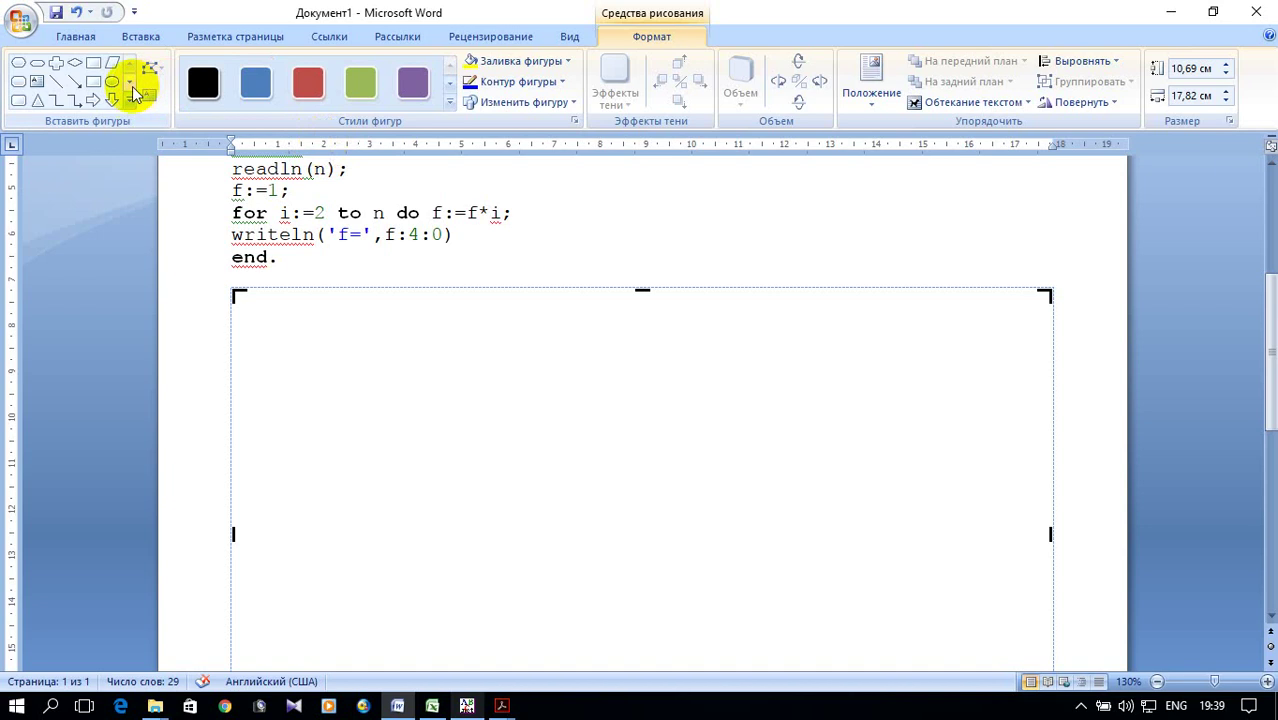
left_click(137, 40)
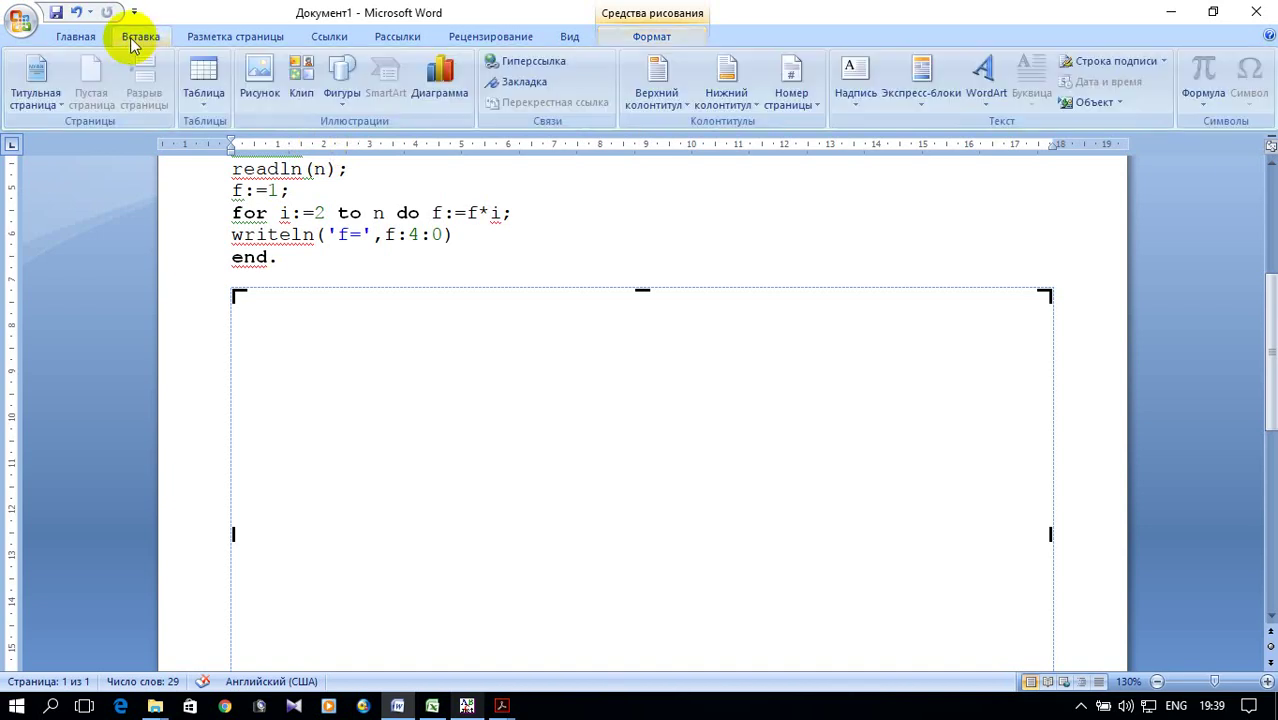
left_click(343, 104)
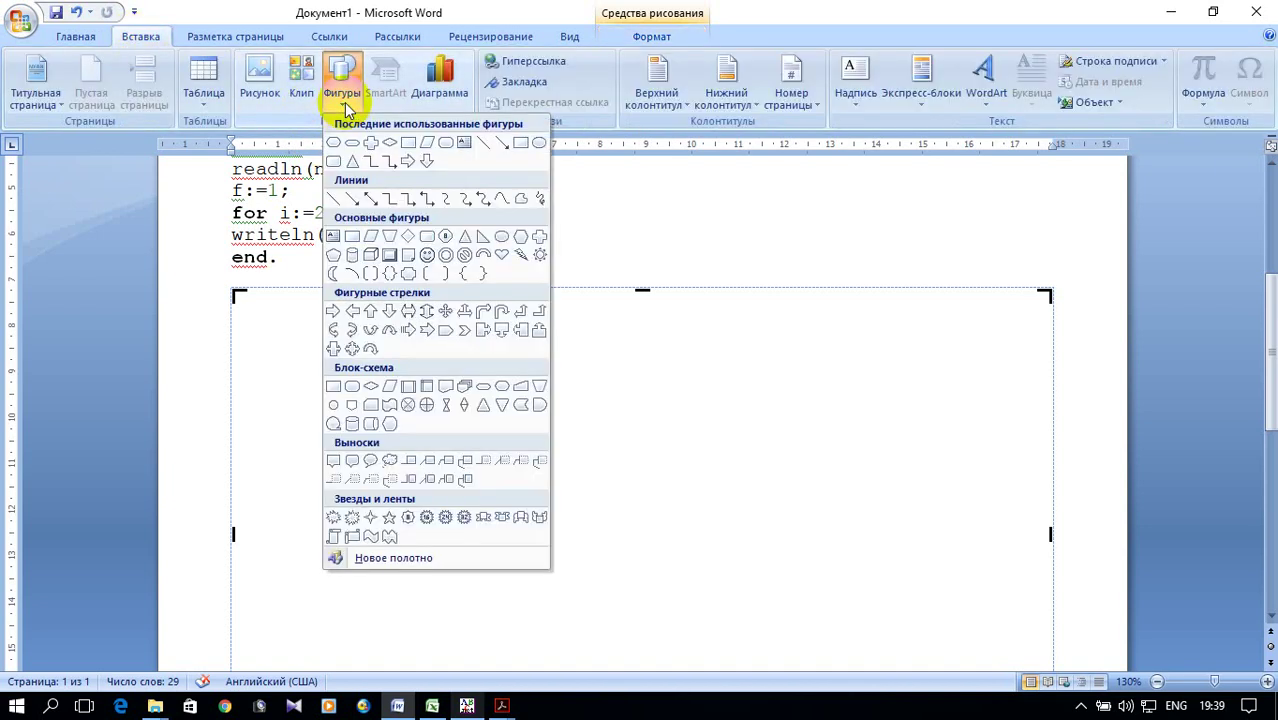
left_click(353, 385)
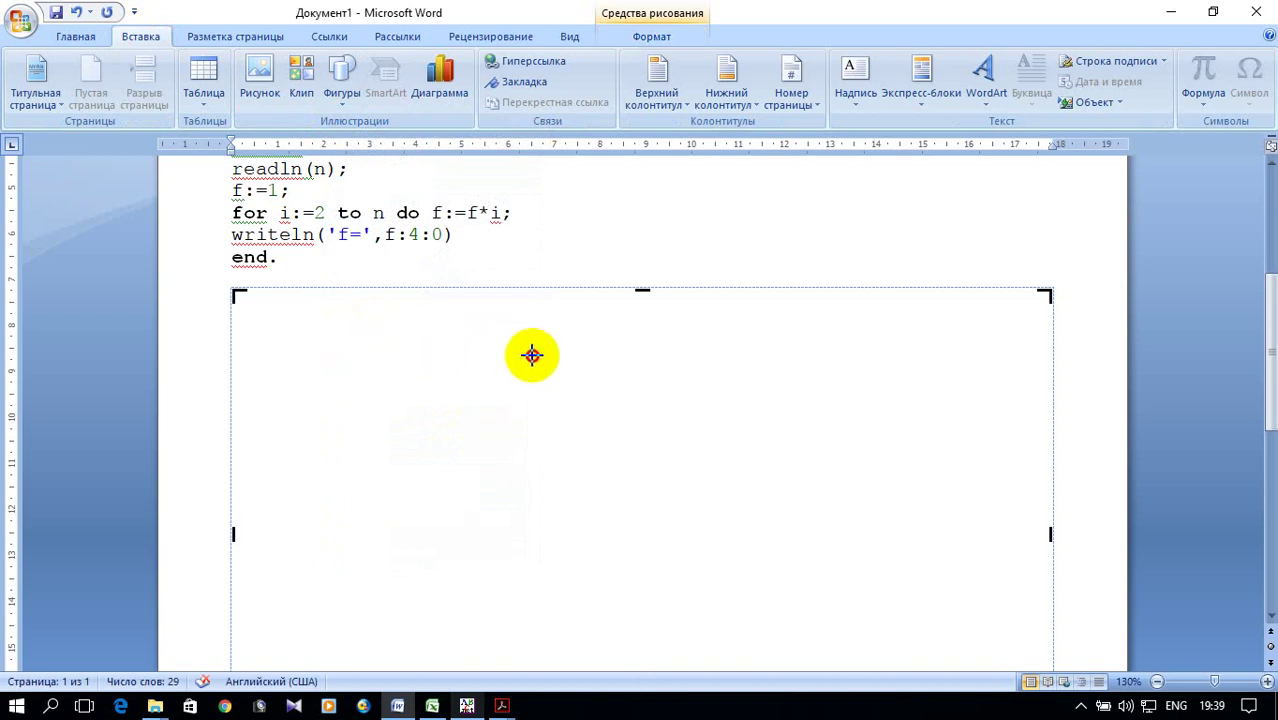
Draw a terminator, a data parallelogram and a process rectangle stacked on the canvas.
left_click_drag(551, 363, 549, 364)
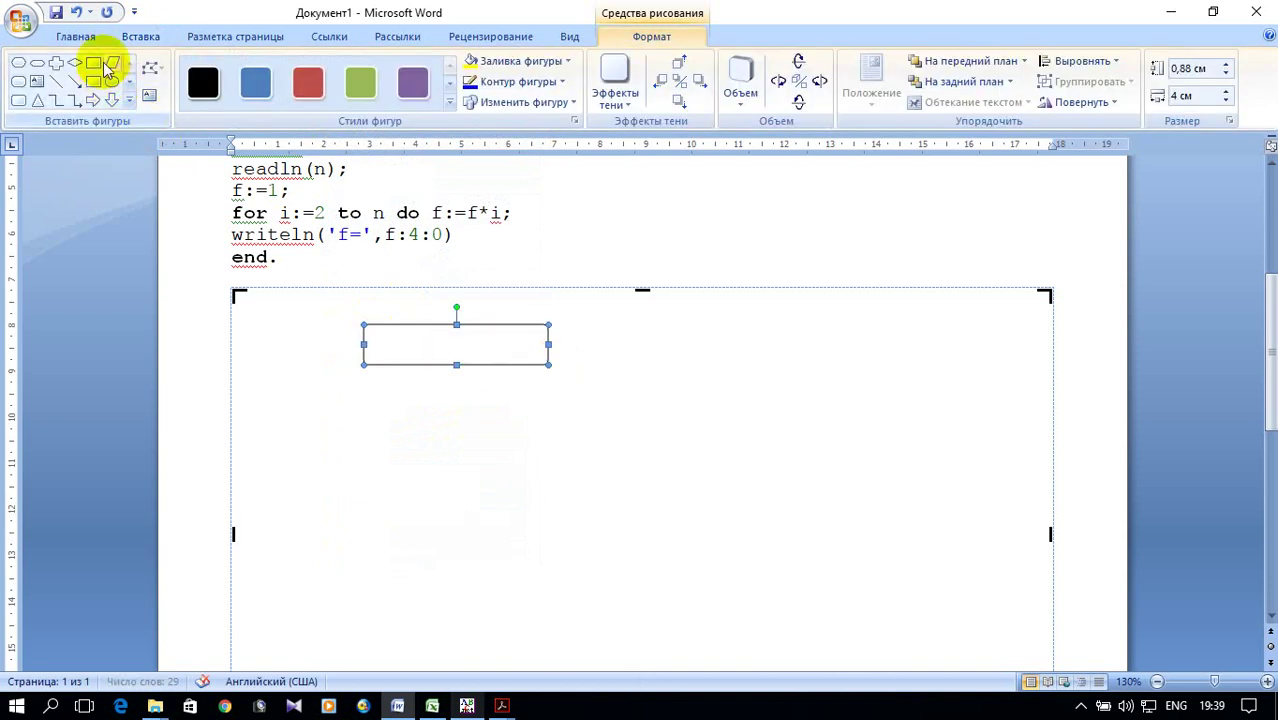
left_click(112, 63)
left_click_drag(355, 381, 562, 436)
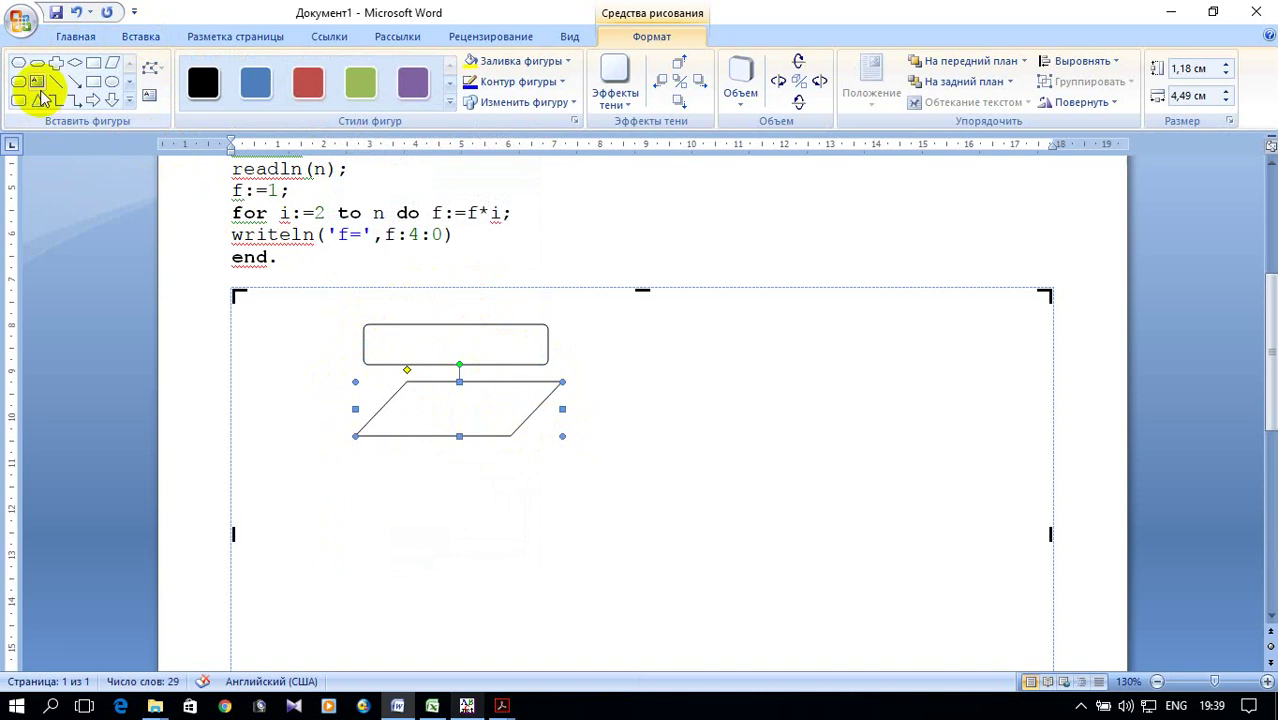
left_click(93, 62)
left_click_drag(355, 453, 568, 502)
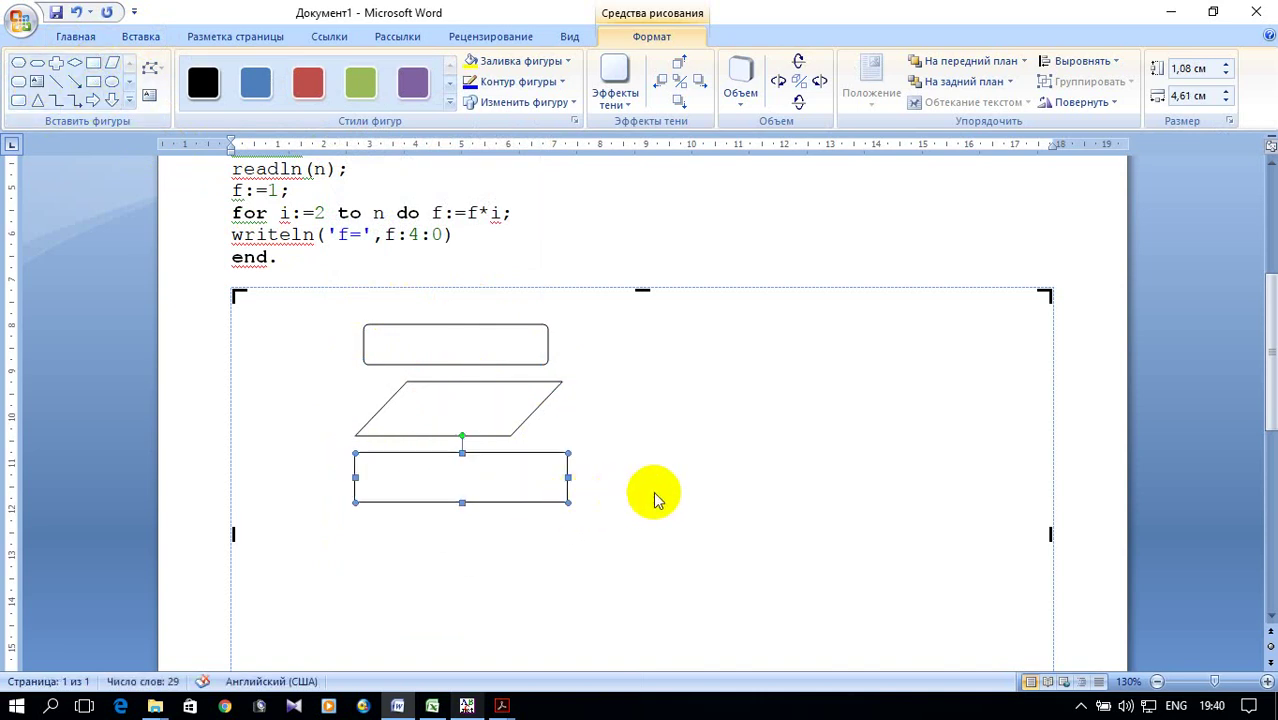
Add a flowchart preparation hexagon below the rectangle.
scroll(620, 480, "down", 1)
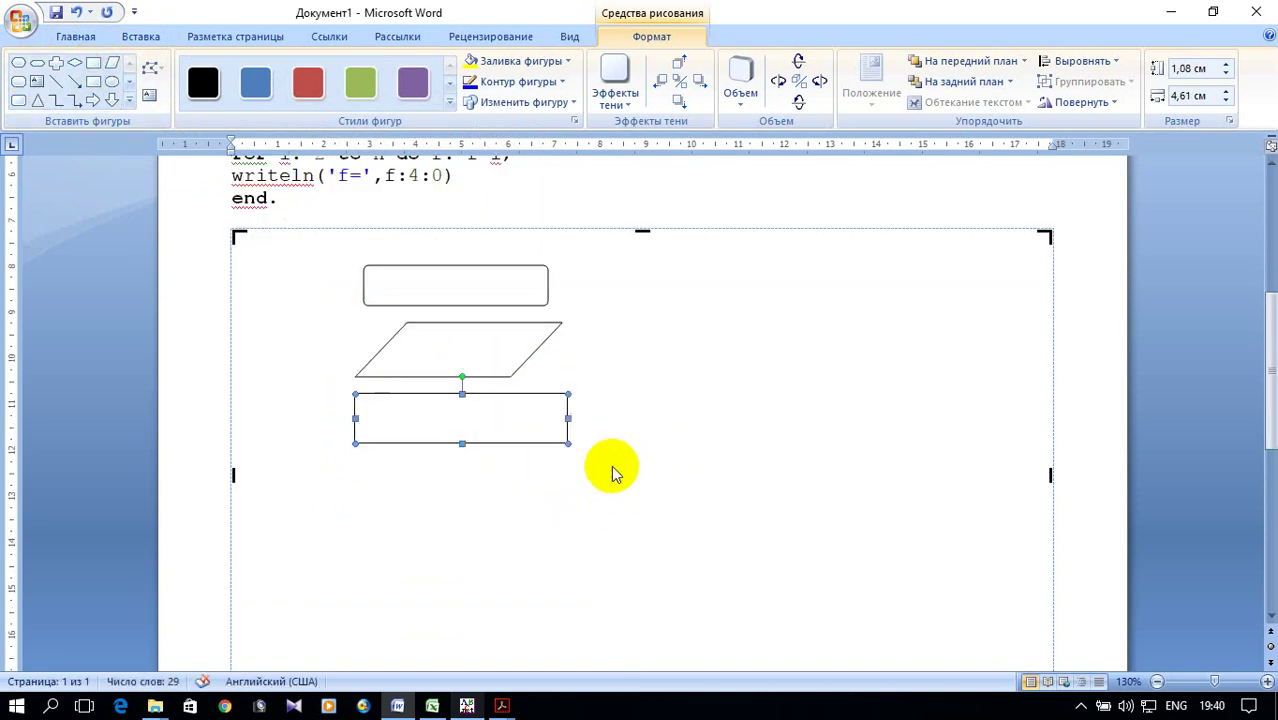
left_click(137, 43)
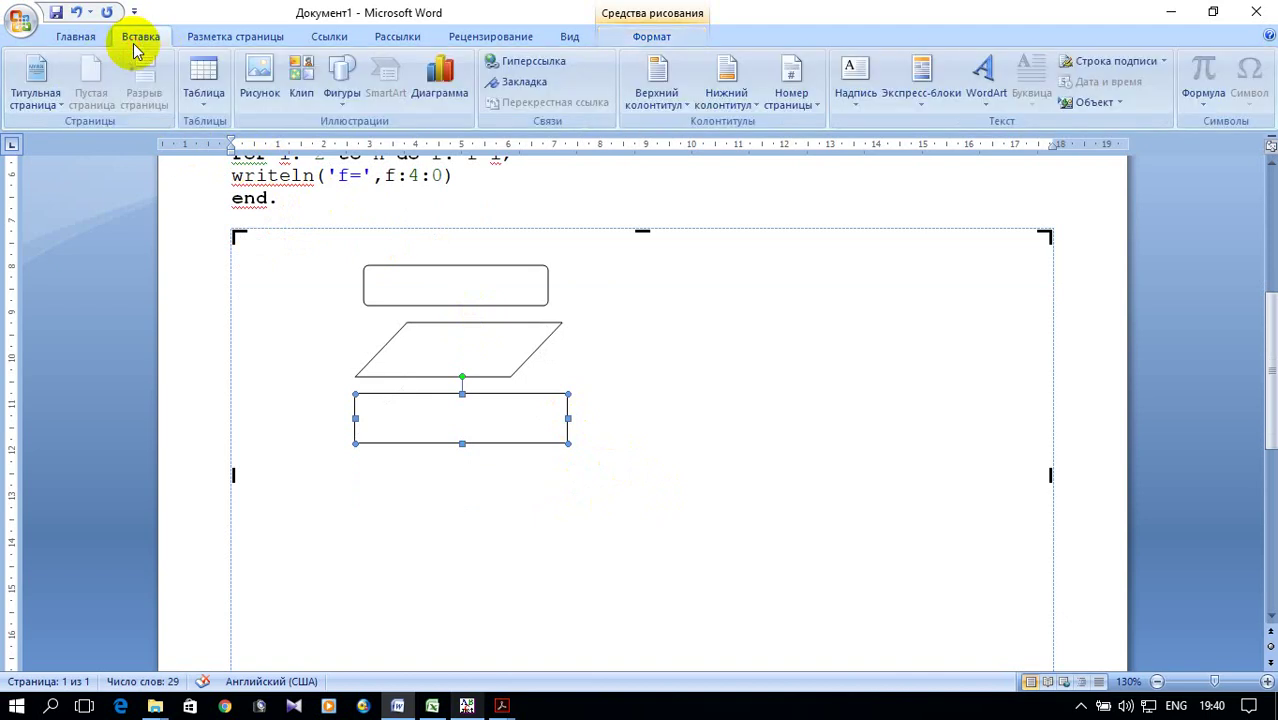
left_click(340, 95)
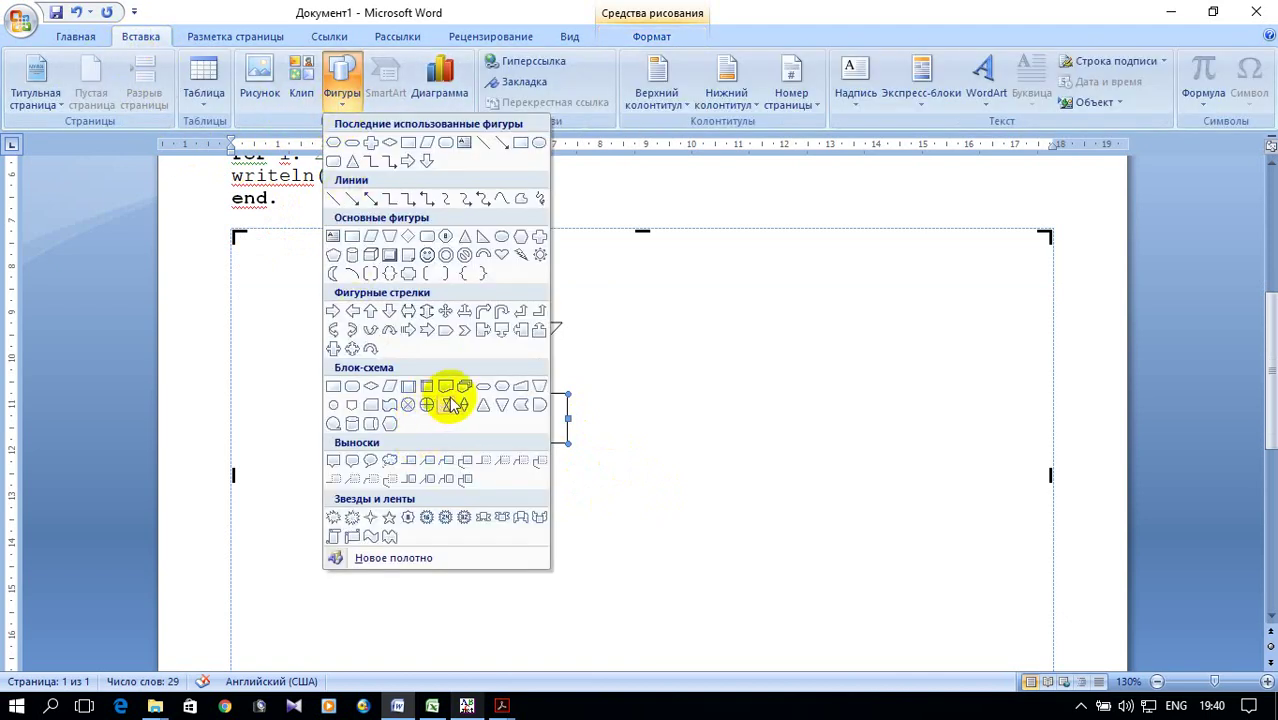
left_click(503, 387)
left_click_drag(340, 458, 600, 547)
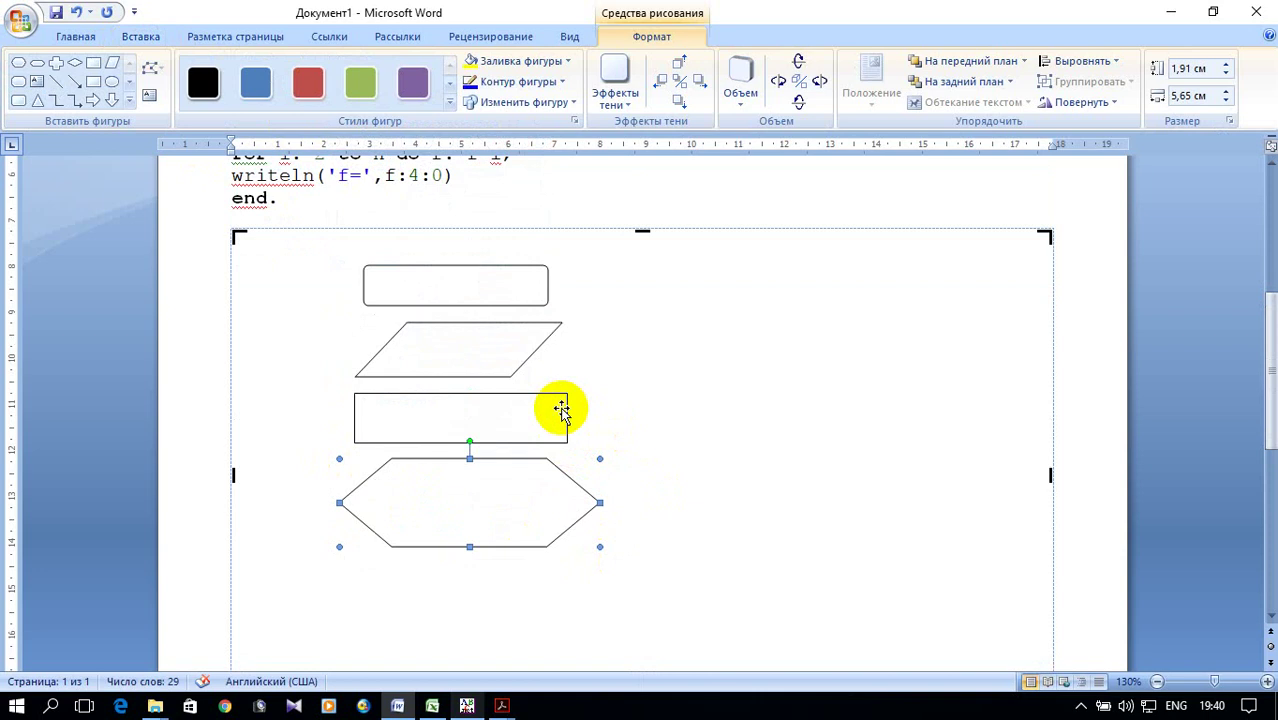
right_click(562, 408)
Duplicate the process rectangle and place the copy below the hexagon.
left_click(608, 437)
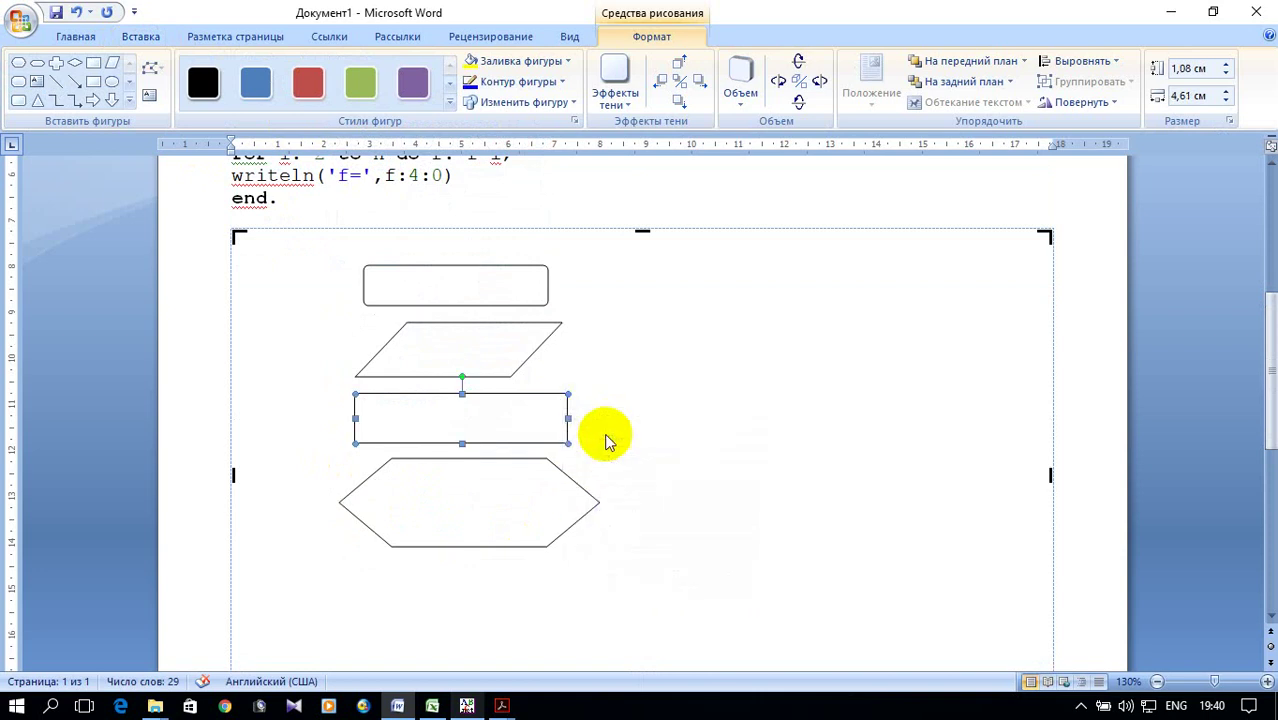
scroll(582, 467, "down", 1)
right_click(523, 522)
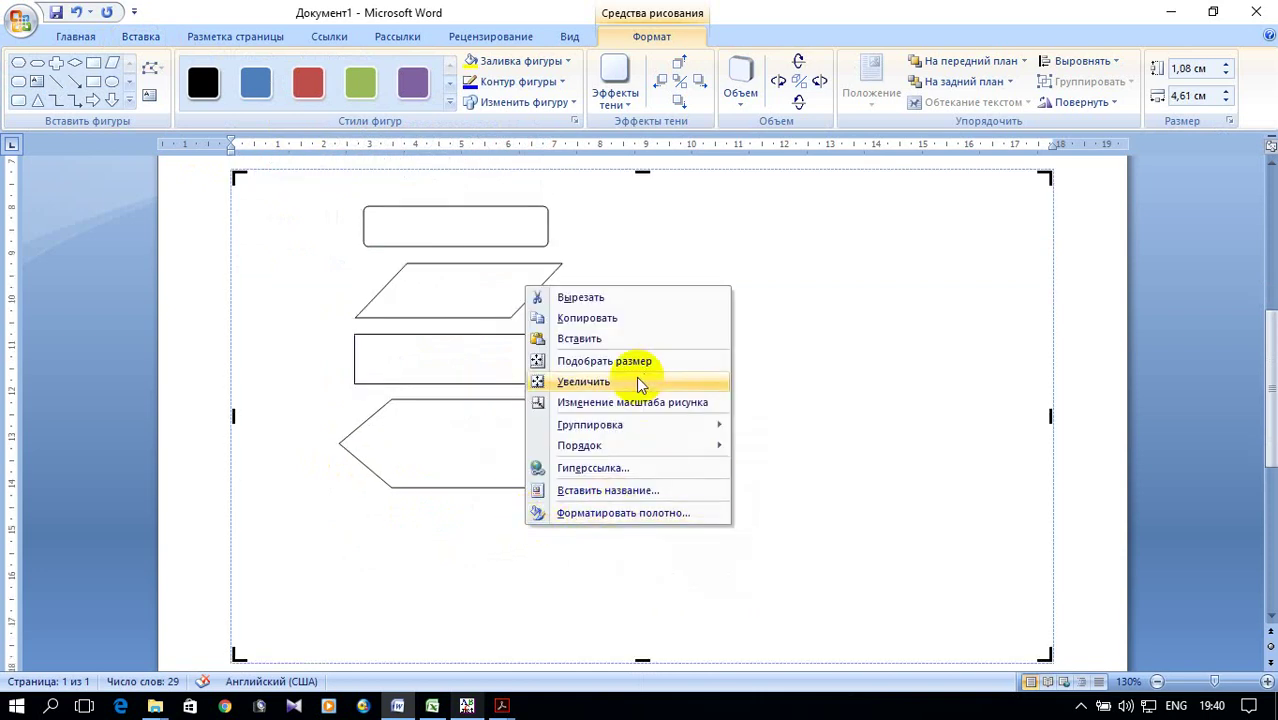
left_click(578, 338)
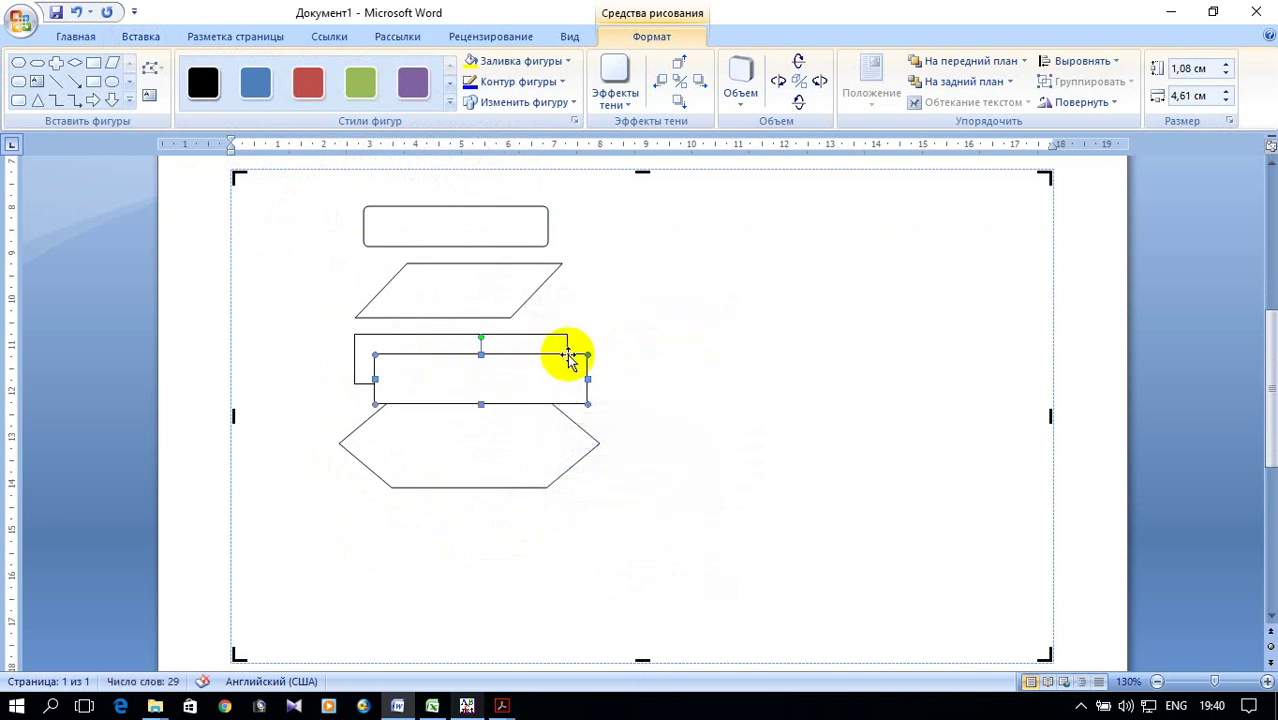
left_click_drag(568, 478, 550, 508)
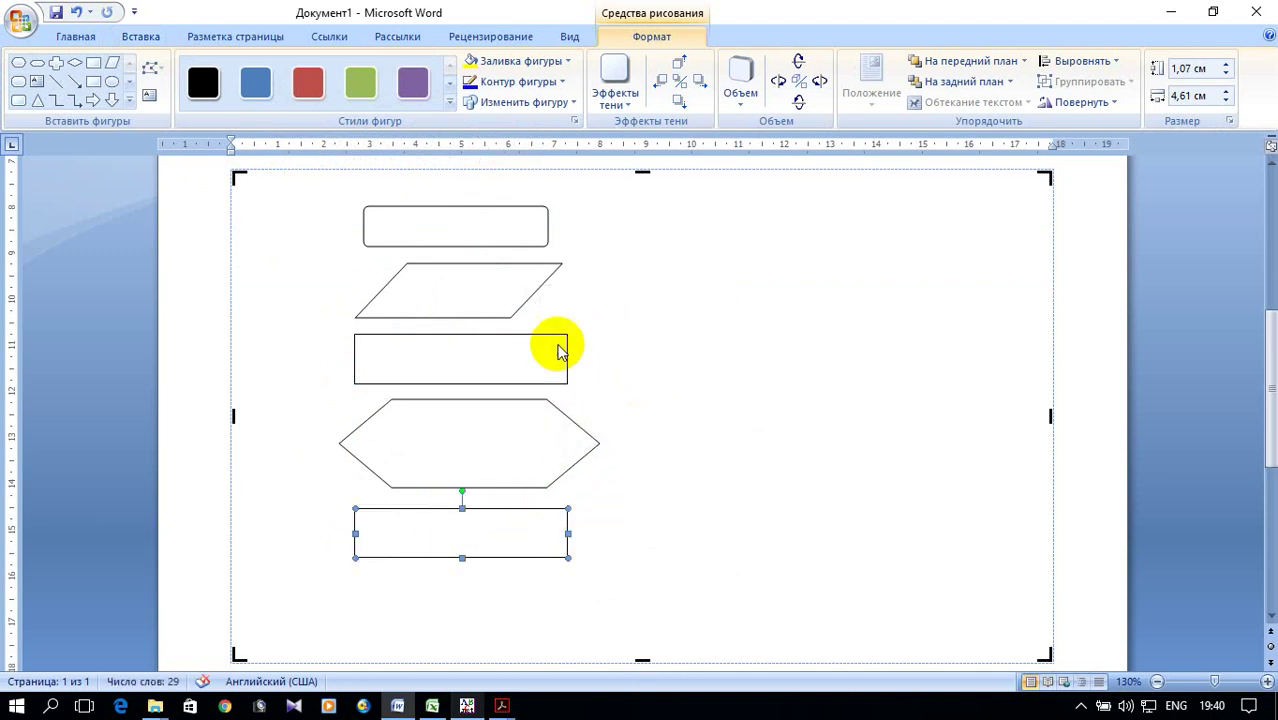
Duplicate the parallelogram and place the copy lower on the right of the canvas.
right_click(435, 270)
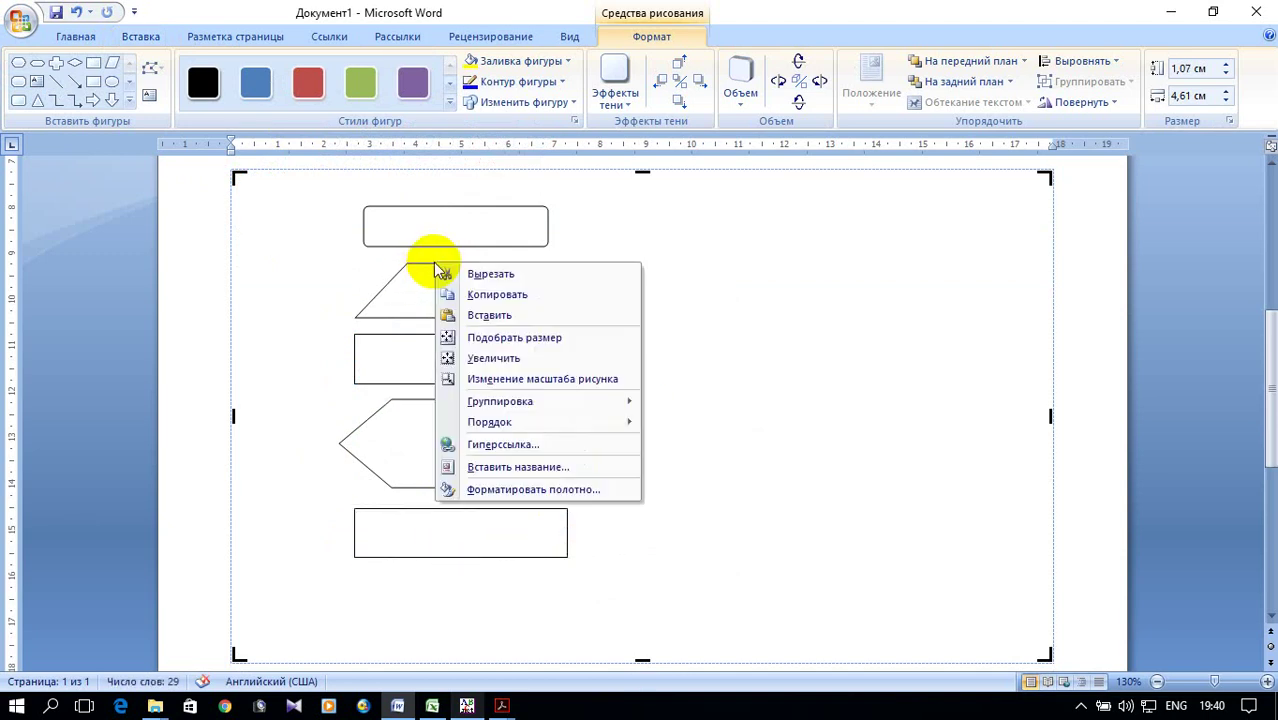
left_click(424, 266)
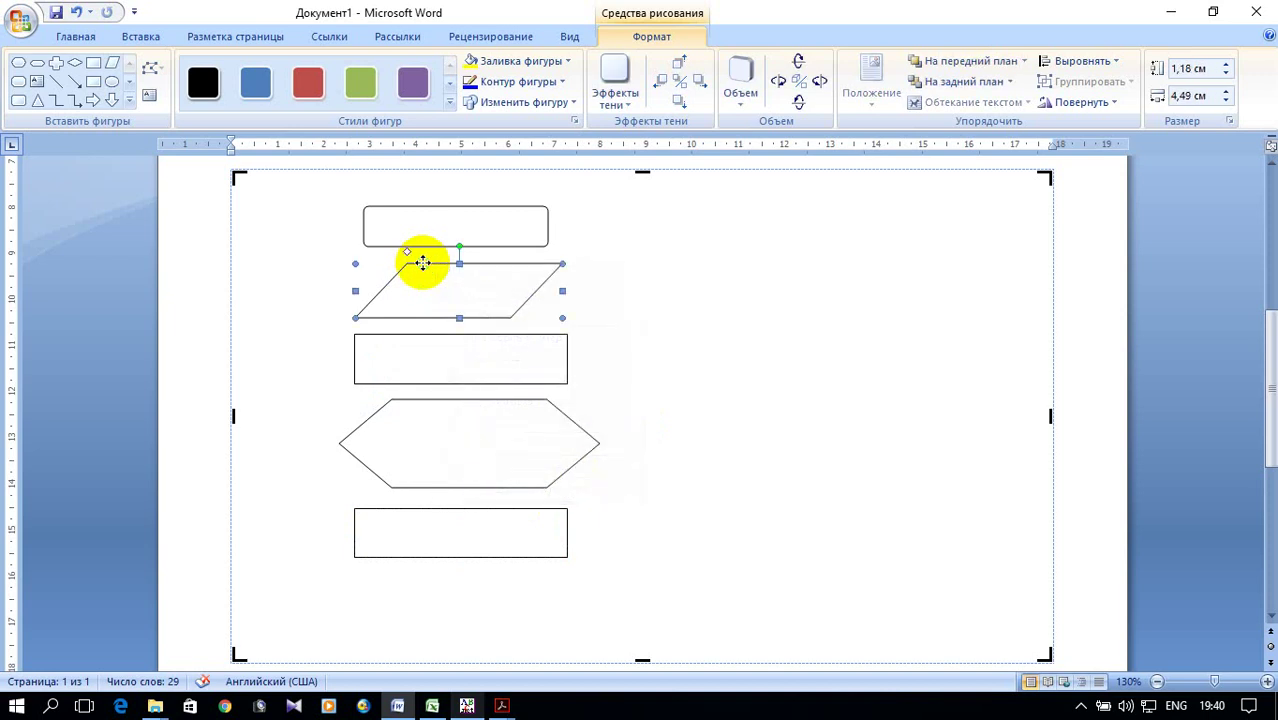
right_click(424, 268)
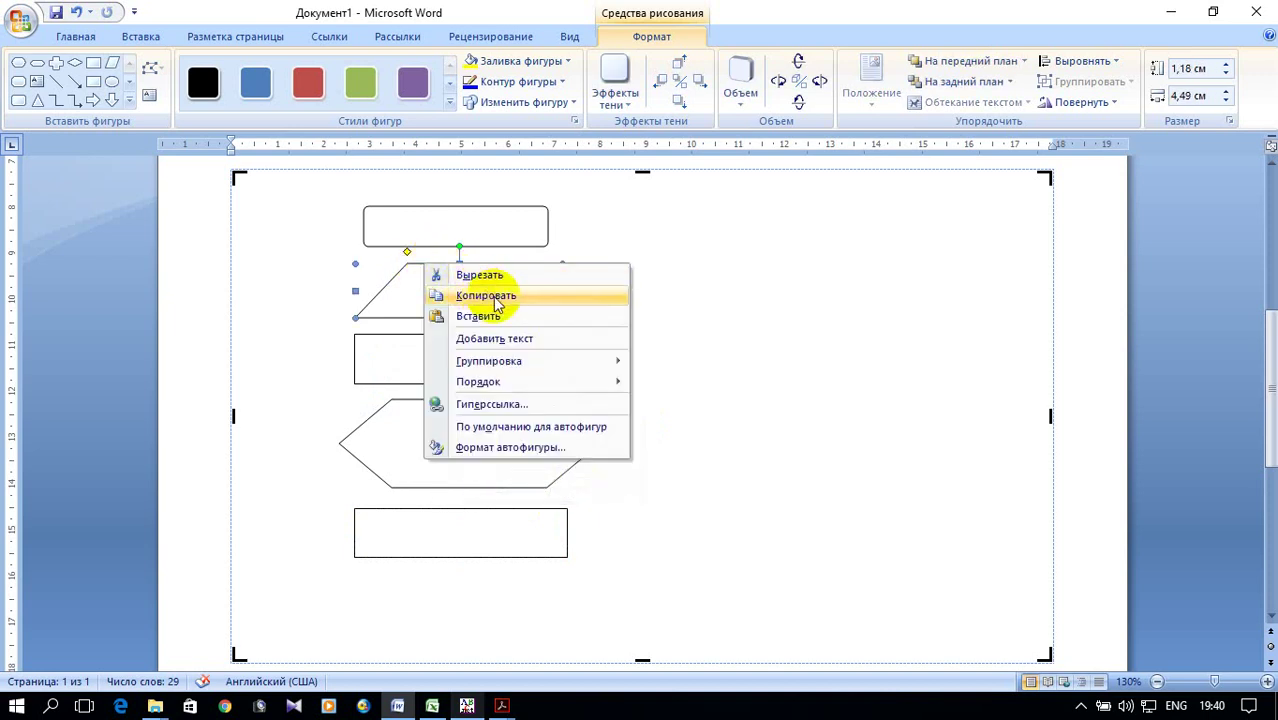
left_click(480, 296)
right_click(680, 308)
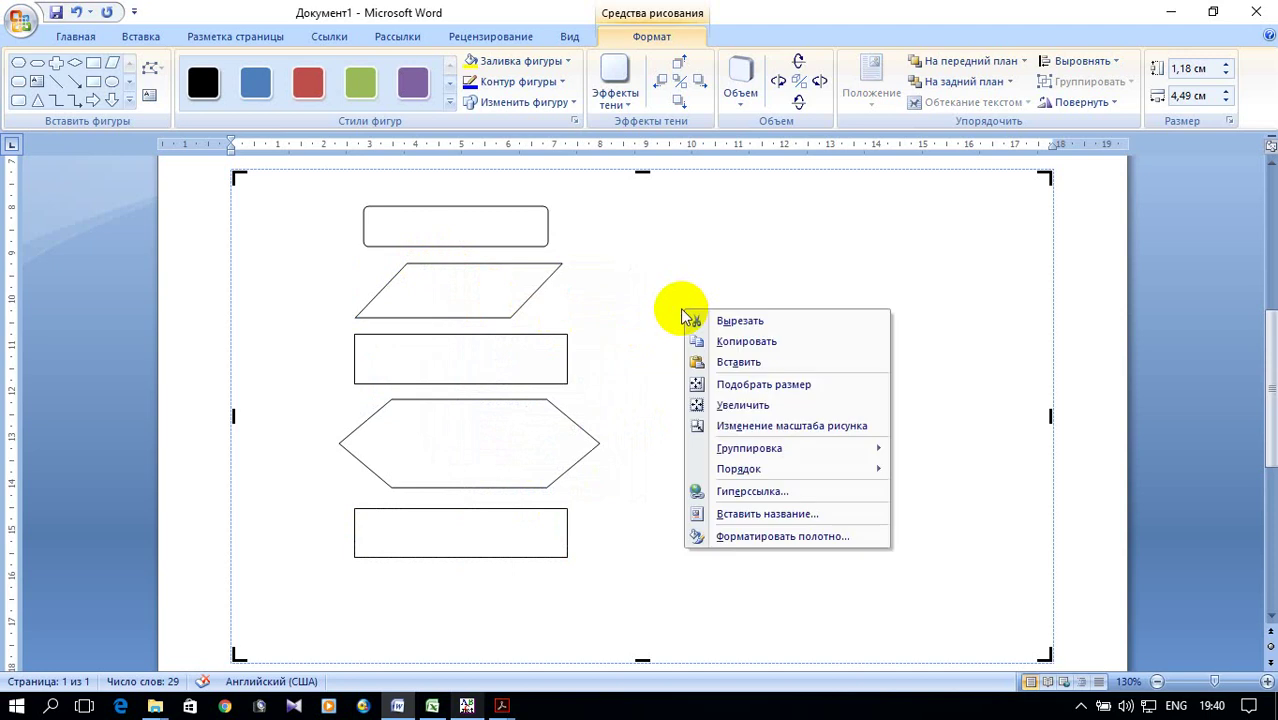
left_click(725, 363)
mouse_move(585, 315)
left_mouse_down()
mouse_move(787, 502)
mouse_move(842, 525)
left_mouse_up()
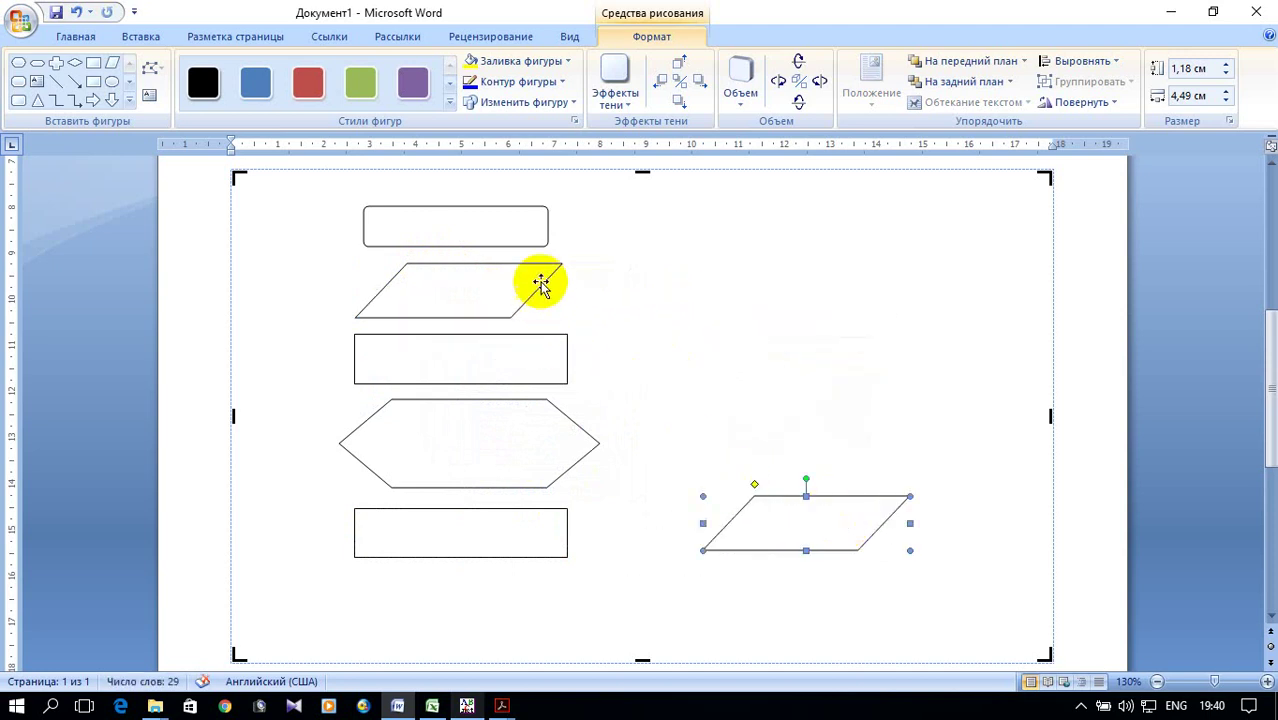
Duplicate the top rounded start box and move it below the right-hand parallelogram.
right_click(524, 246)
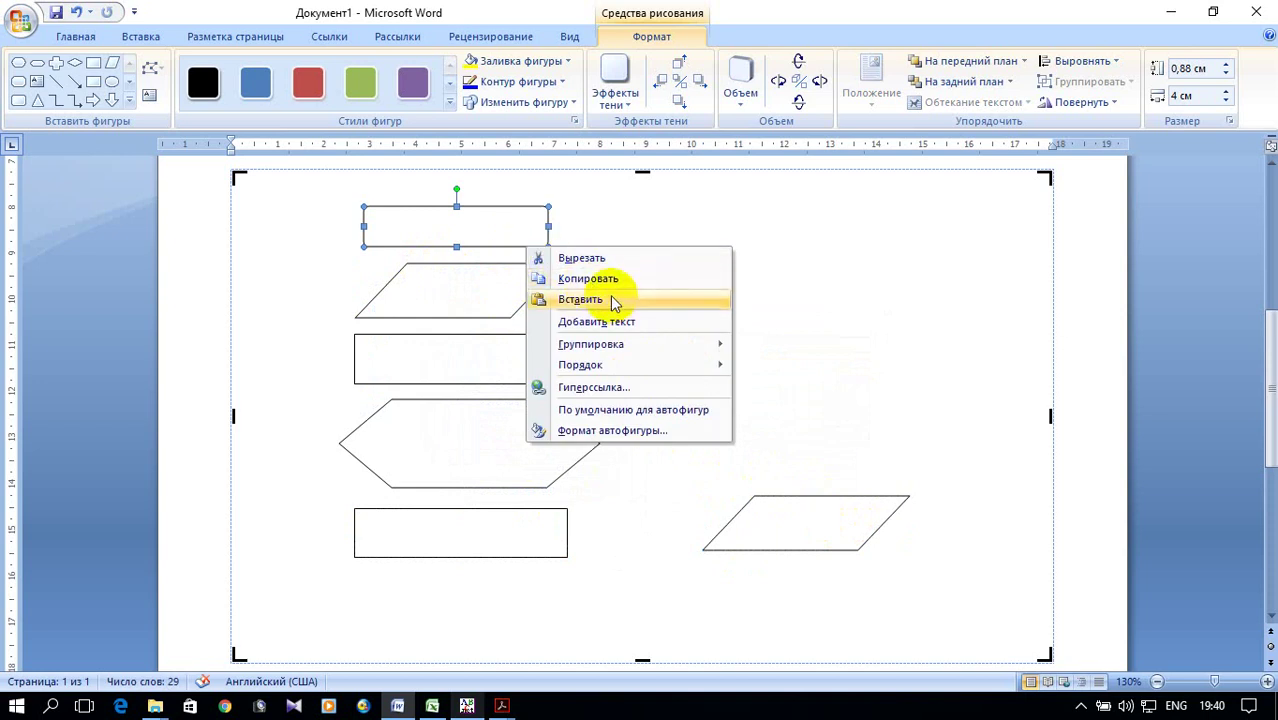
left_click(596, 279)
right_click(684, 253)
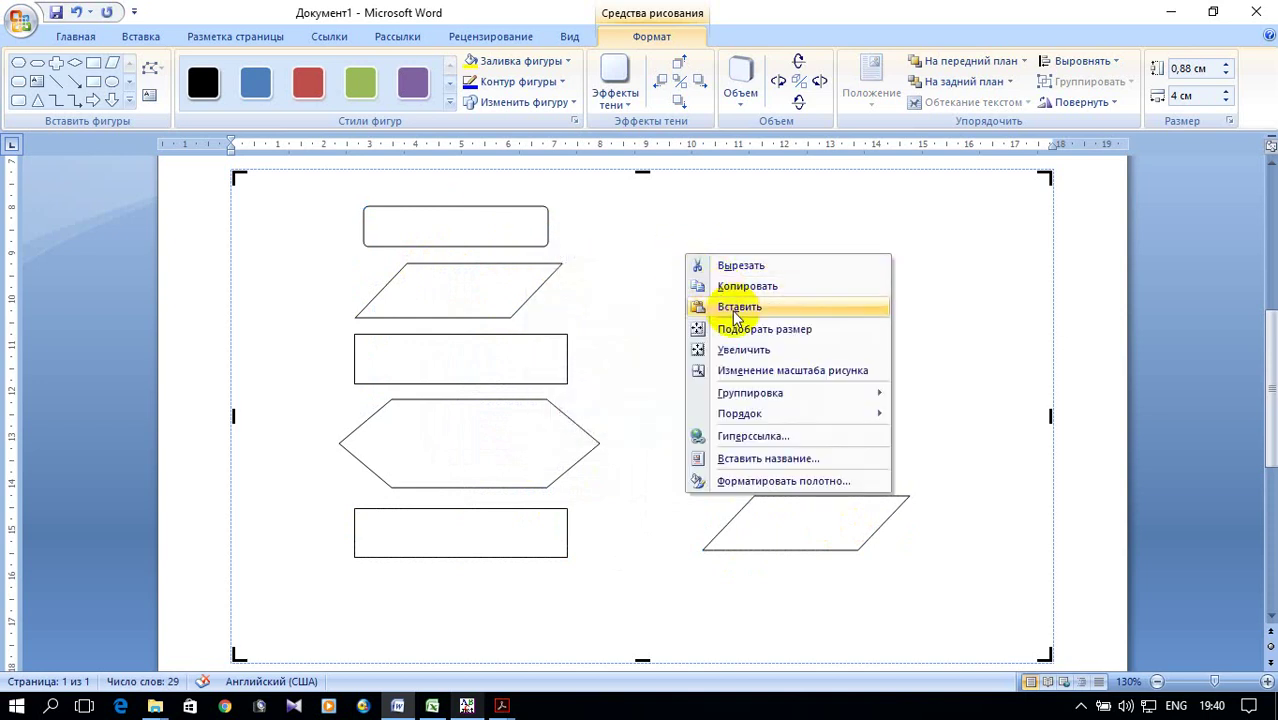
left_click(737, 307)
left_click(522, 270)
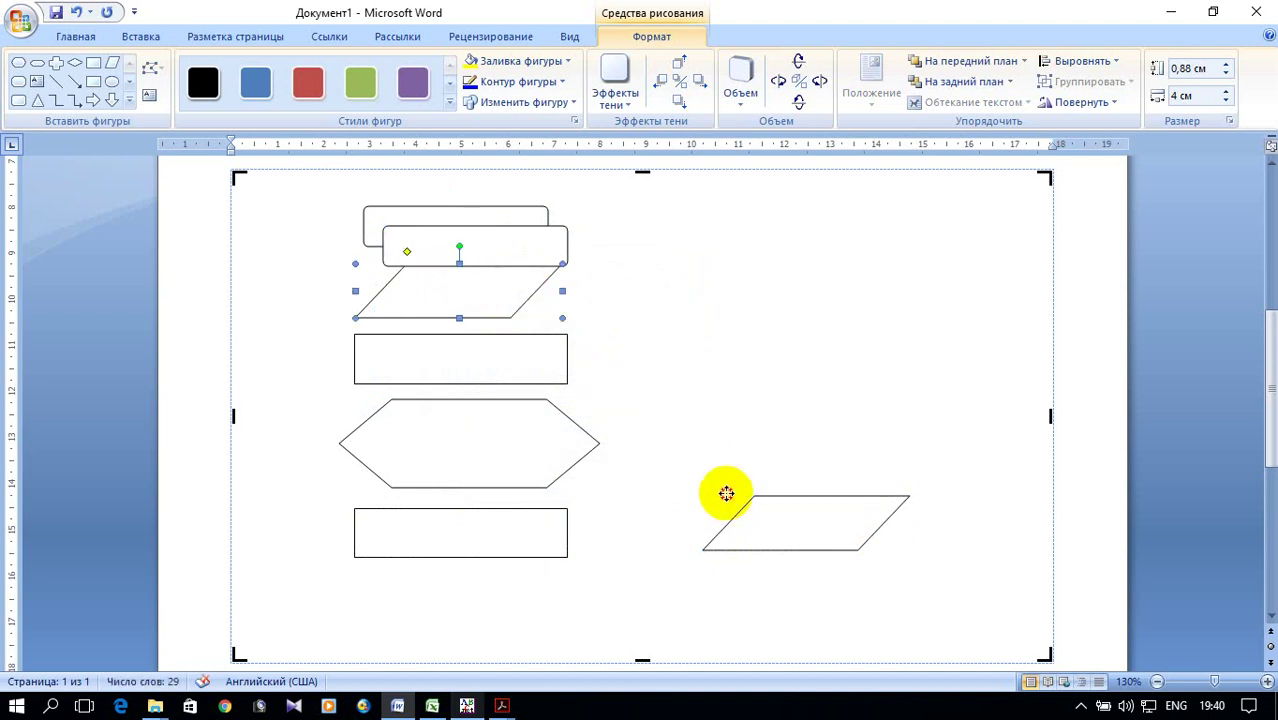
mouse_move(523, 263)
left_mouse_down()
mouse_move(573, 280)
mouse_move(523, 265)
mouse_move(866, 599)
left_mouse_up()
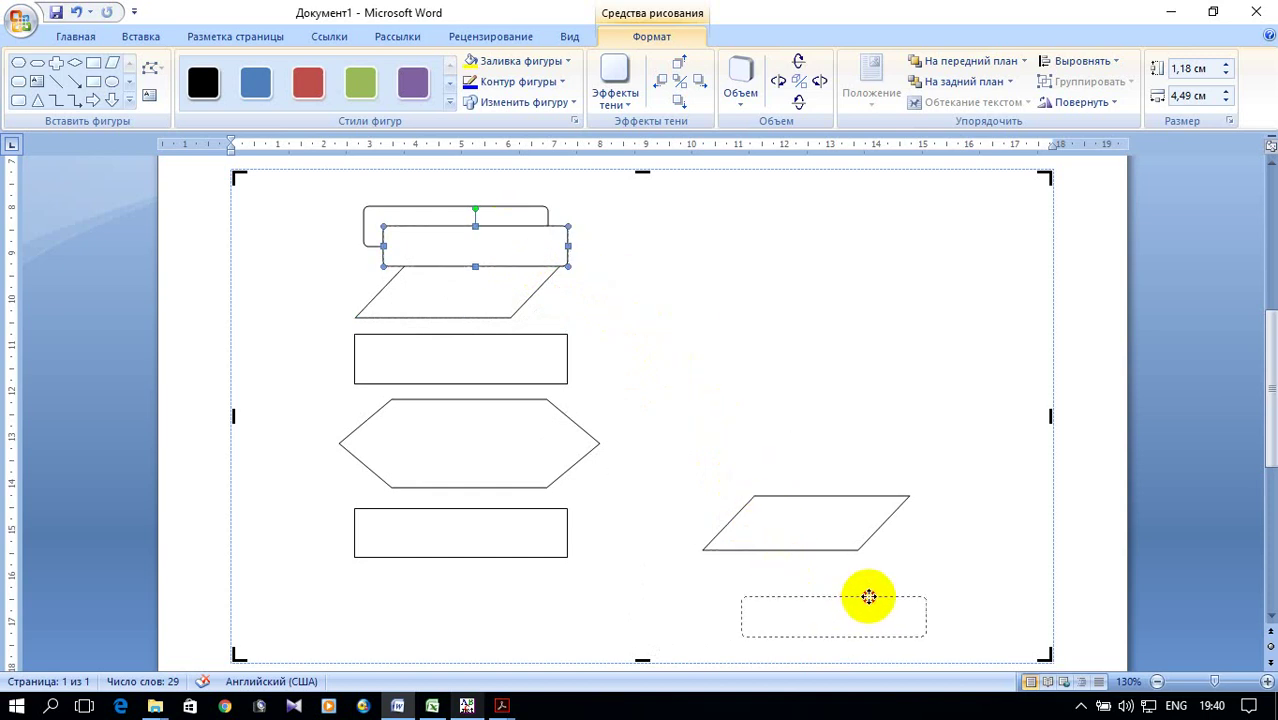
Link start box, parallelogram, rectangle, hexagon and lower rectangle with straight arrows.
left_click(72, 80)
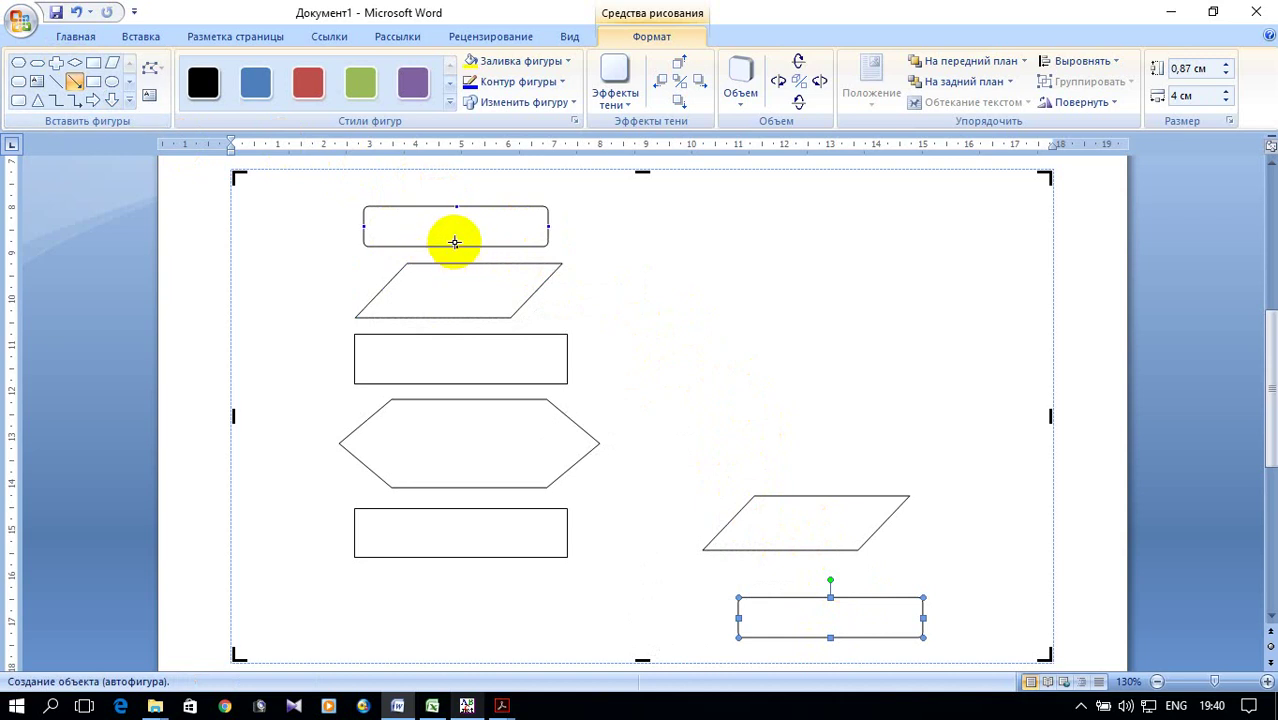
left_click_drag(455, 244, 484, 263)
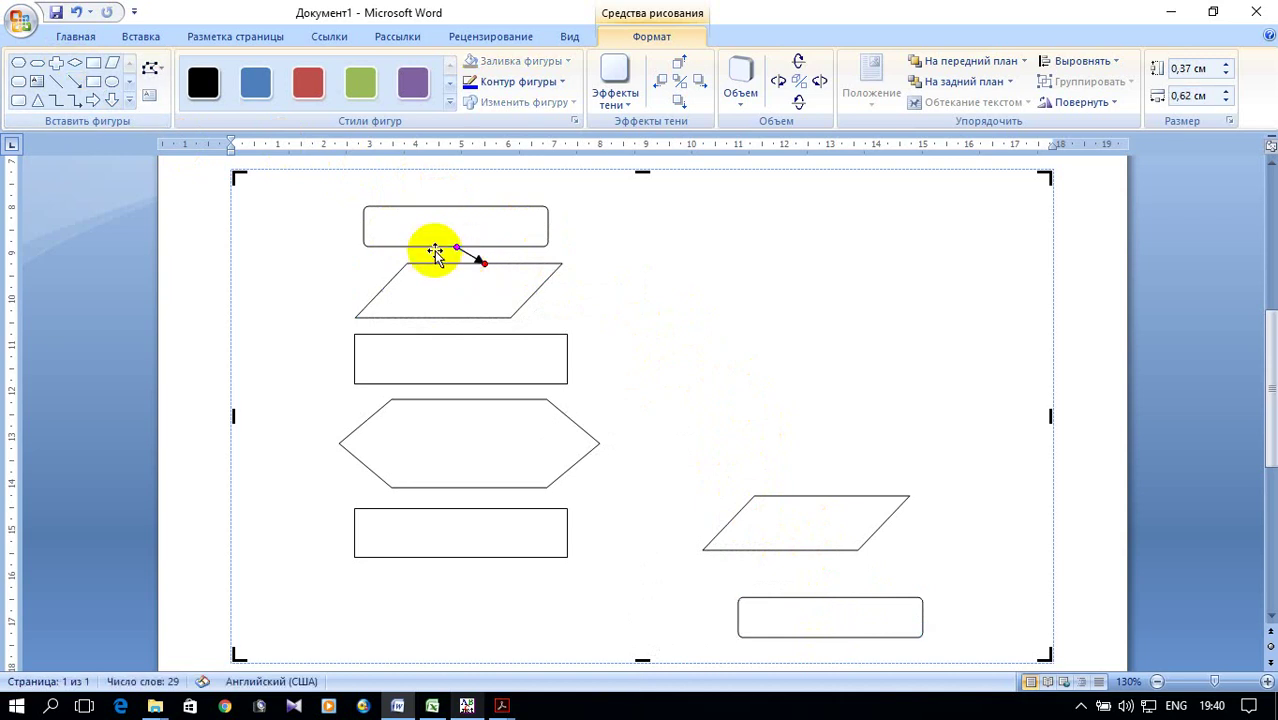
left_click(76, 80)
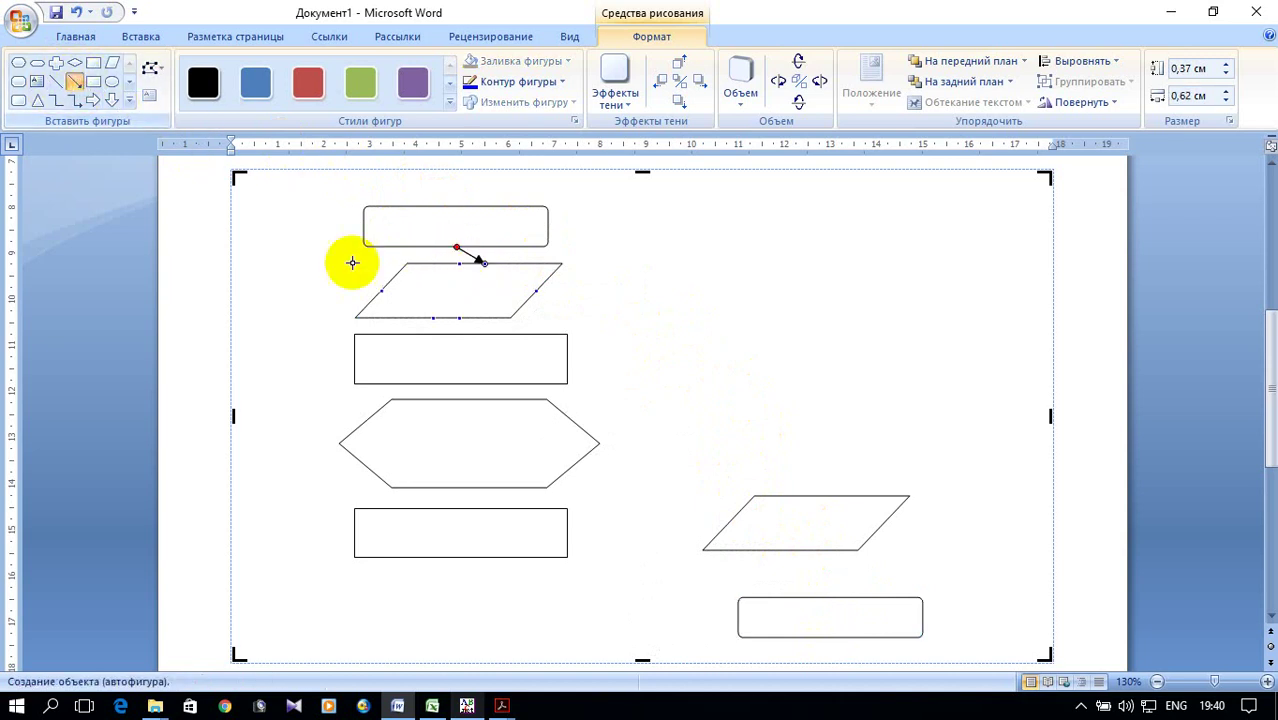
left_click_drag(458, 318, 461, 334)
left_click(76, 80)
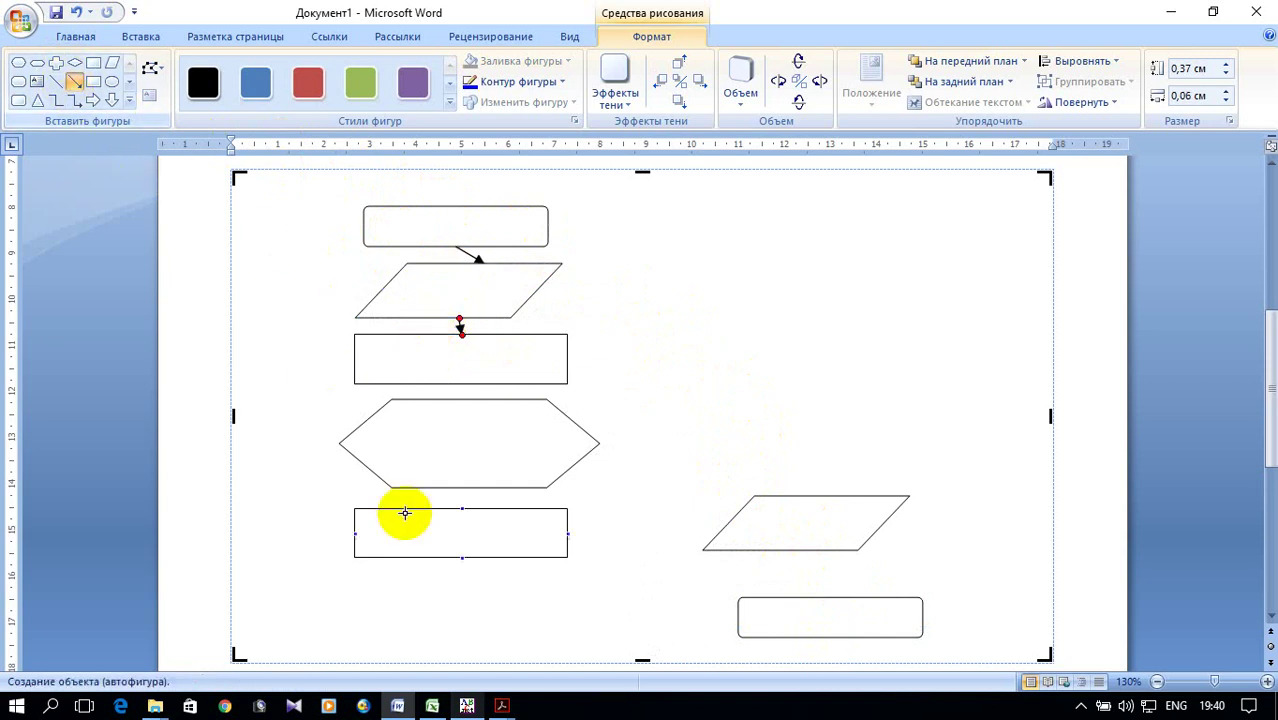
left_click_drag(465, 383, 475, 410)
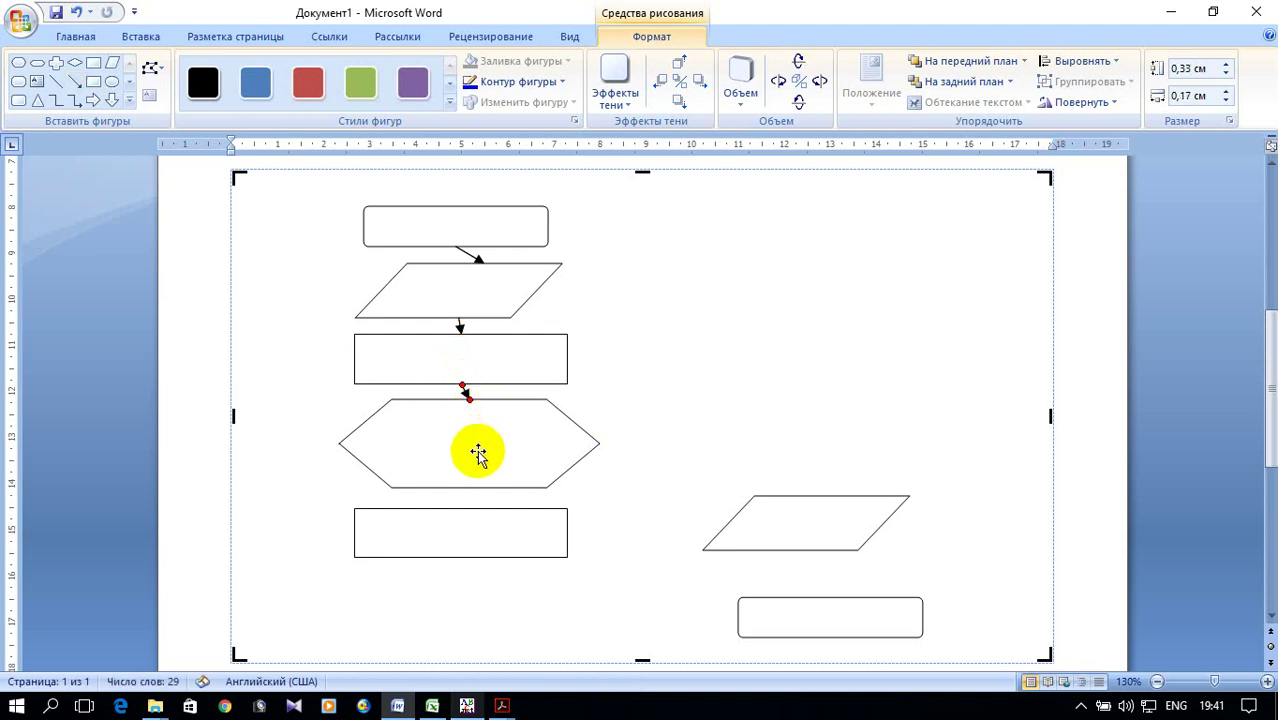
left_click(76, 80)
mouse_move(465, 488)
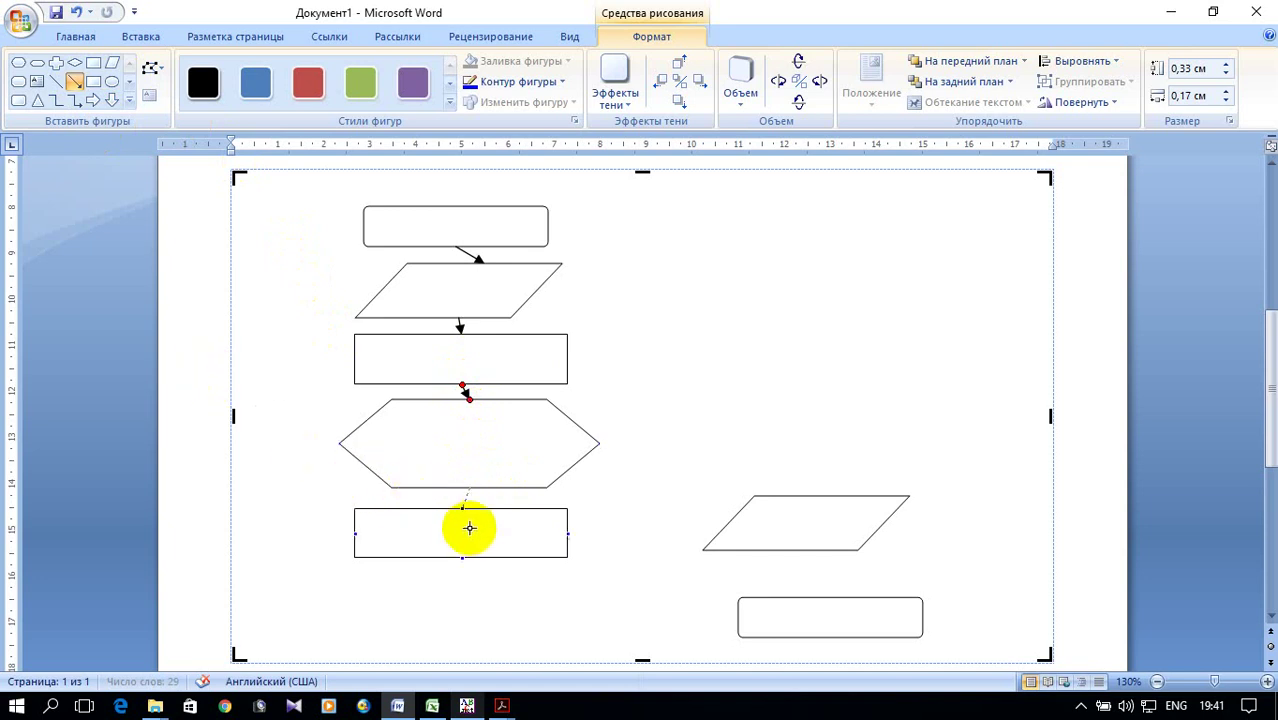
left_click_drag(469, 488, 463, 508)
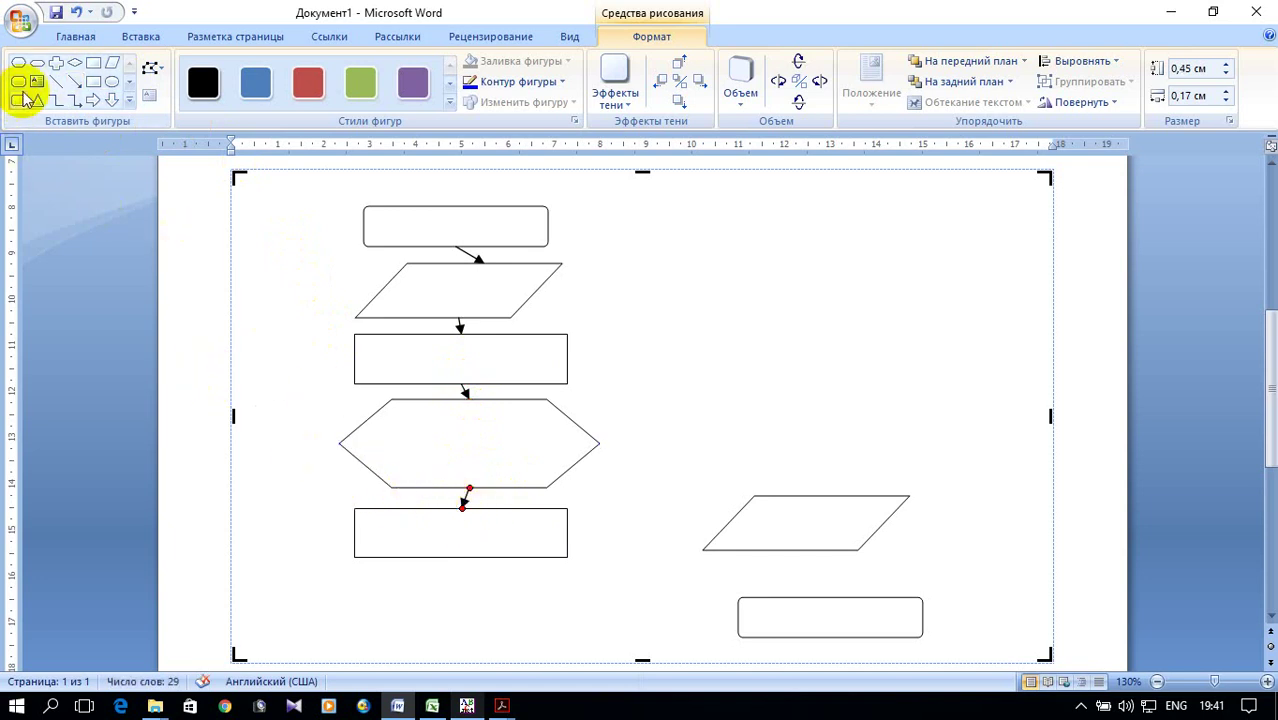
Add elbow arrows for the loop back to the hexagon and the right-hand branch, then link the end box.
left_click(72, 102)
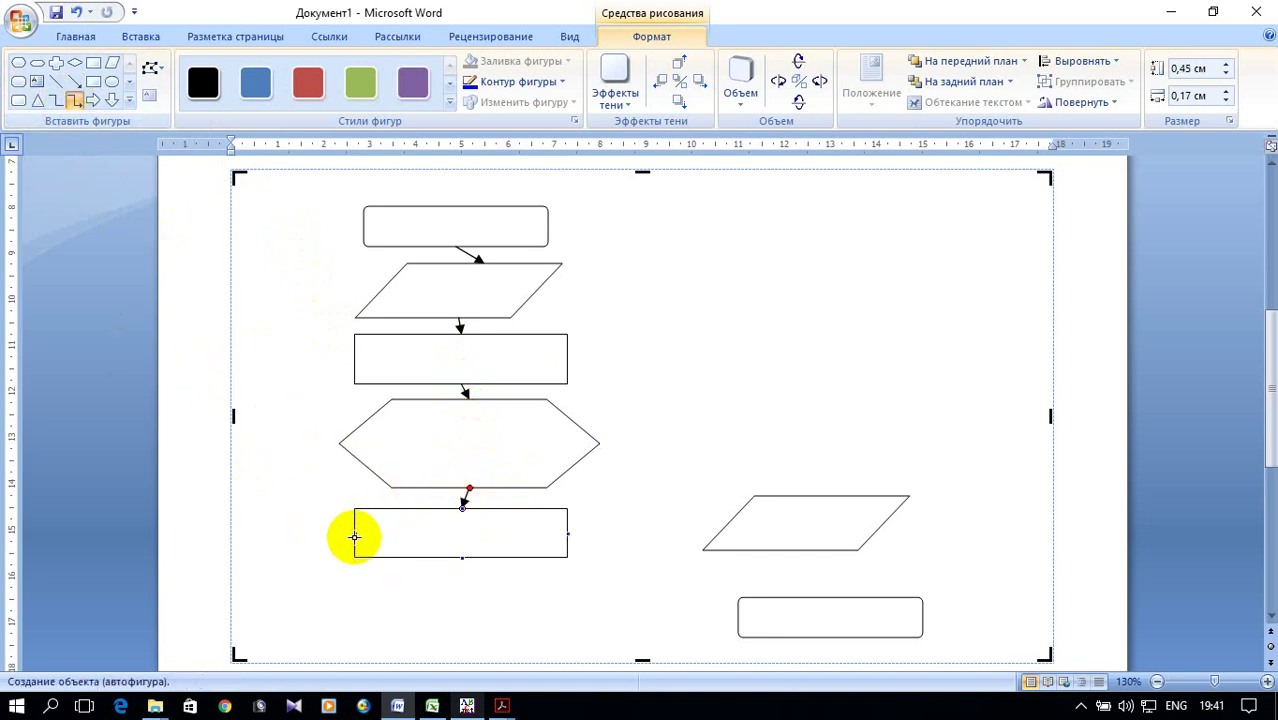
left_click_drag(345, 443, 340, 443)
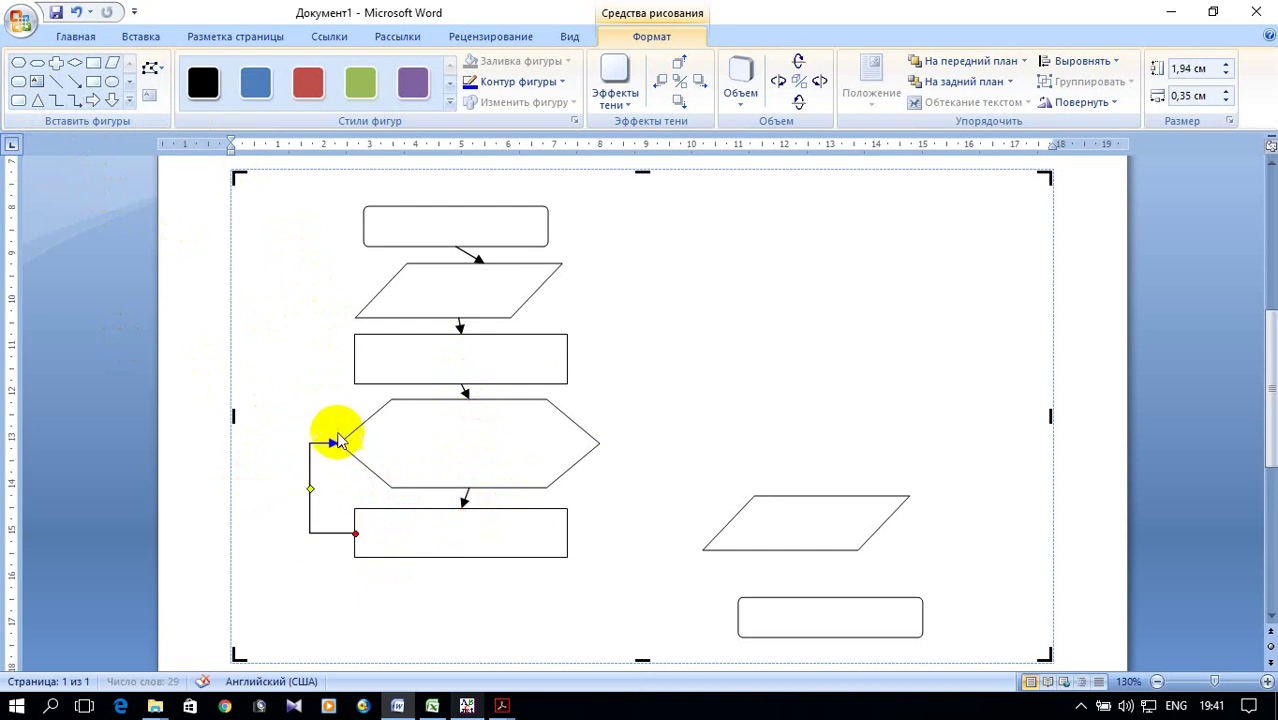
left_click(72, 102)
left_click_drag(599, 445, 832, 496)
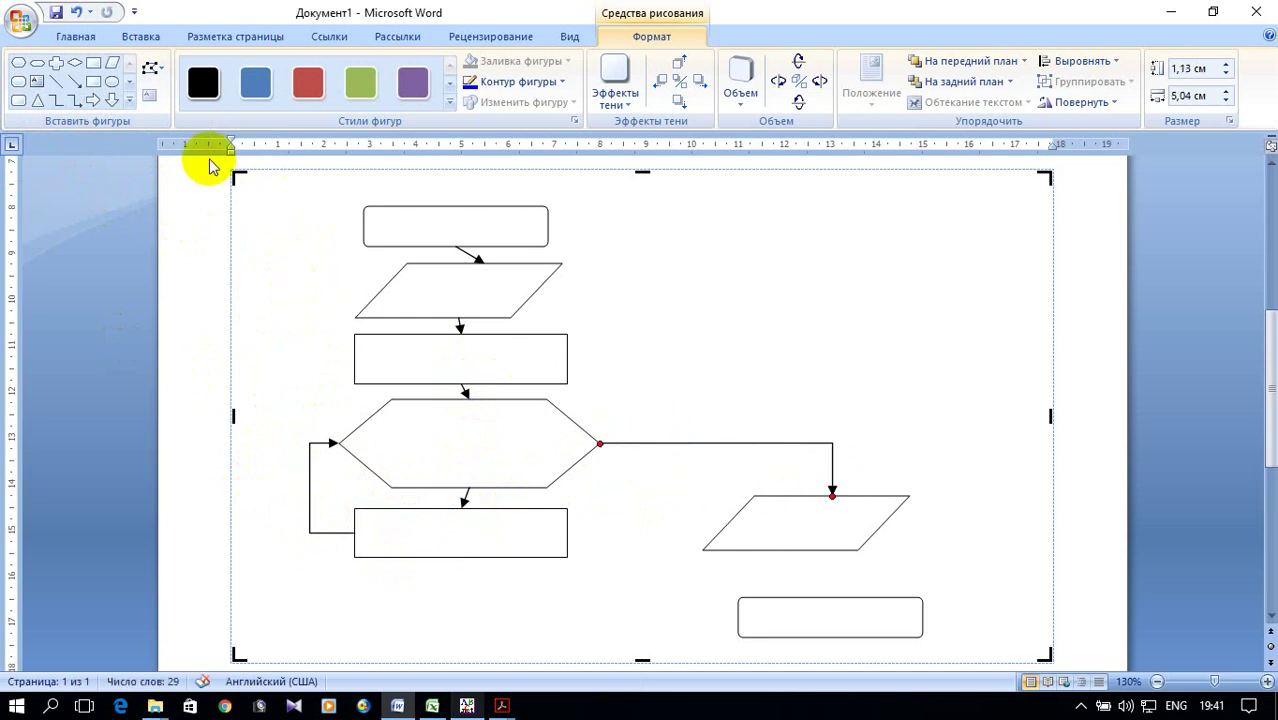
left_click(74, 86)
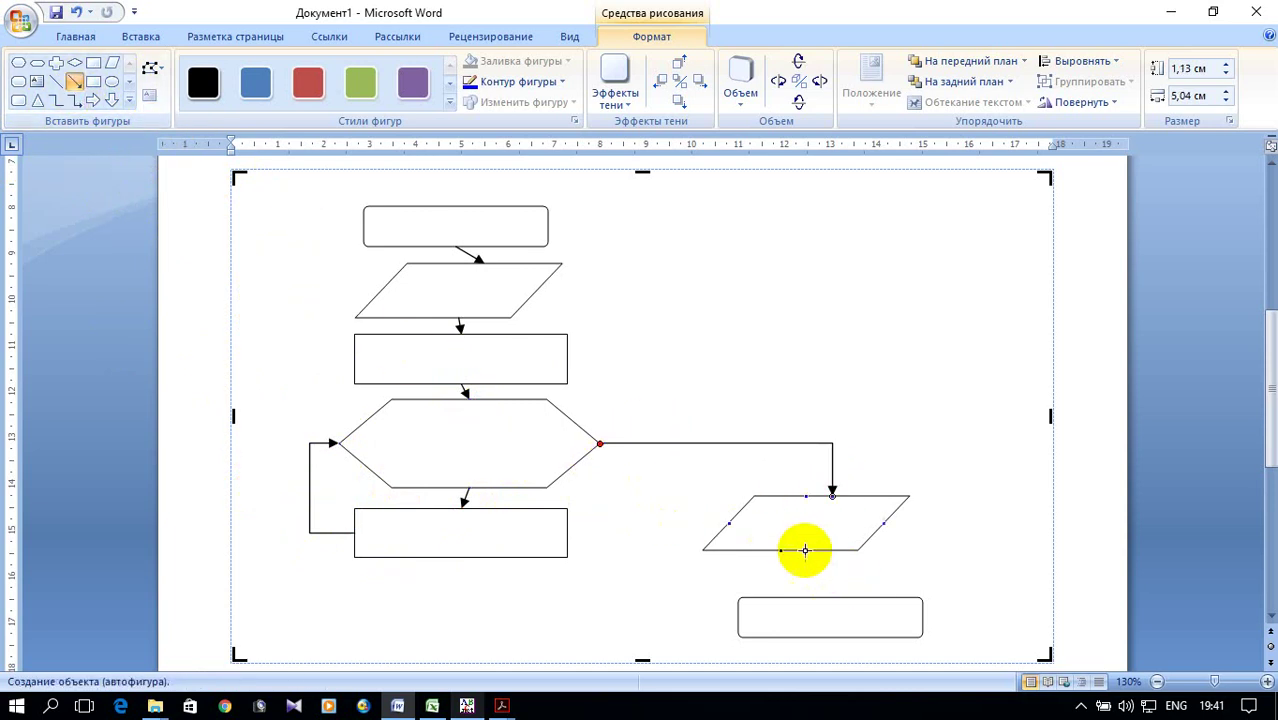
left_click_drag(807, 550, 831, 597)
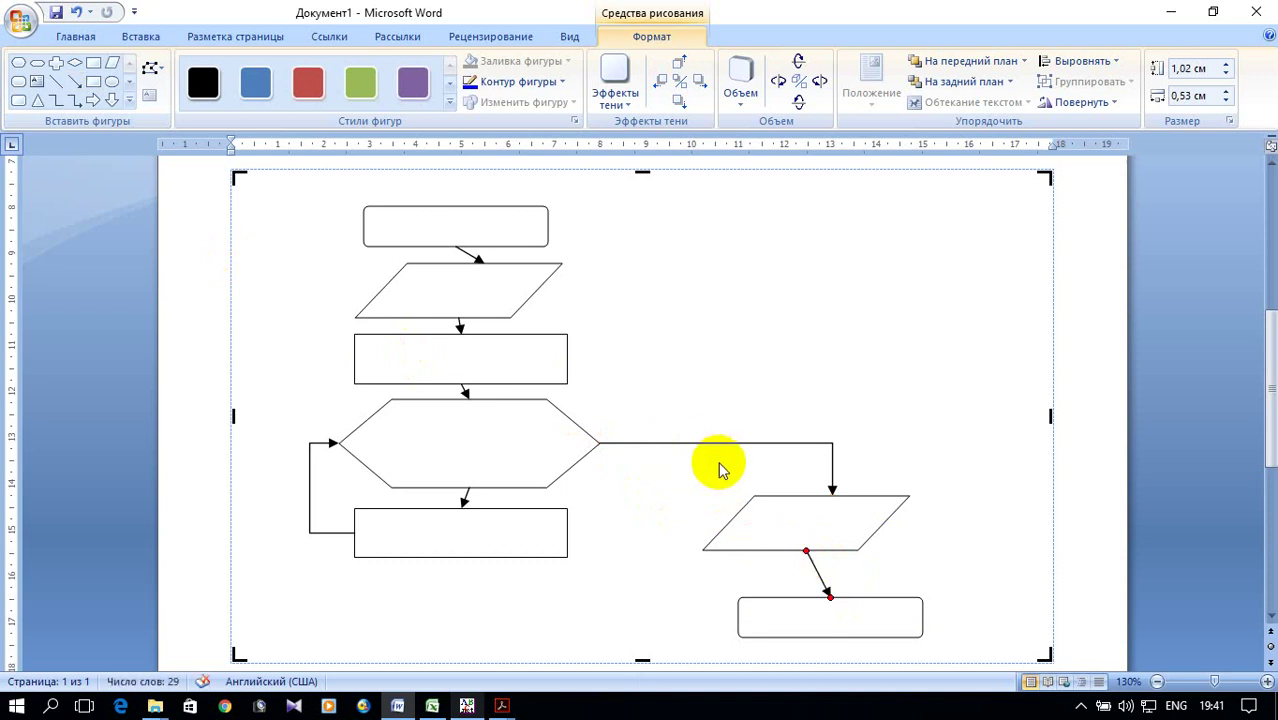
right_click(474, 229)
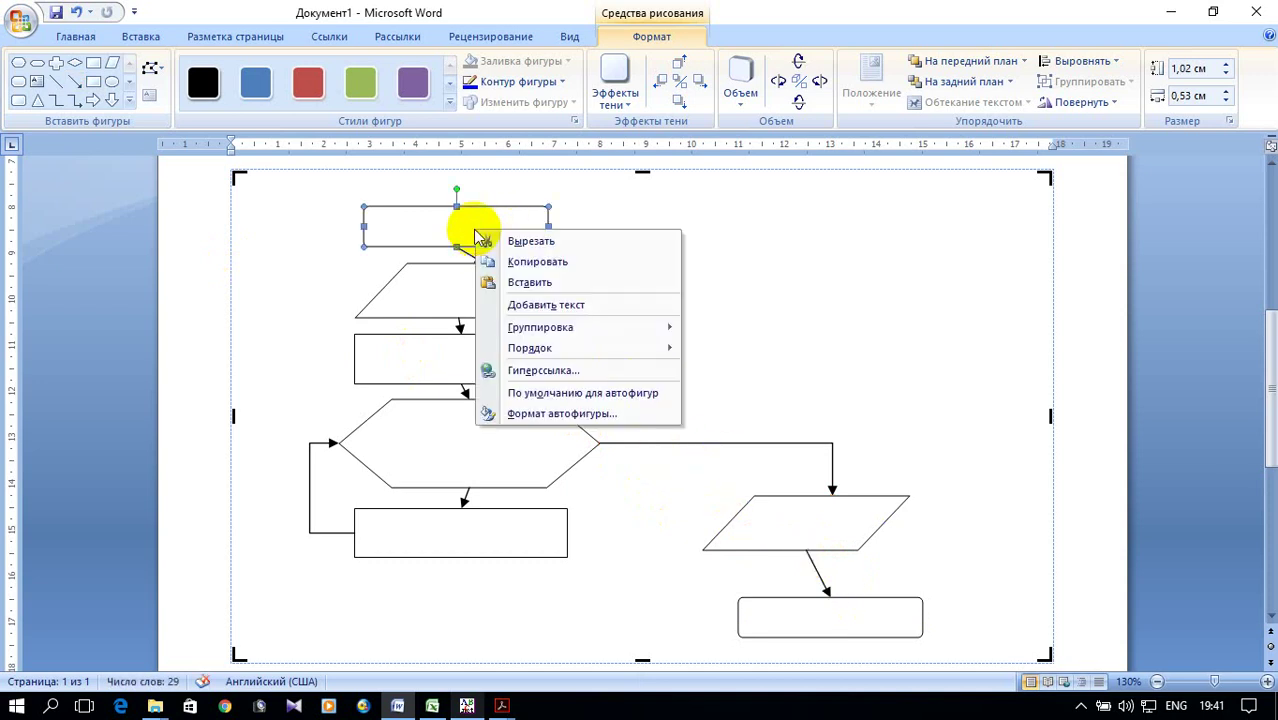
Type 'начало' into the top start box, switching the keyboard to Russian.
left_click(552, 300)
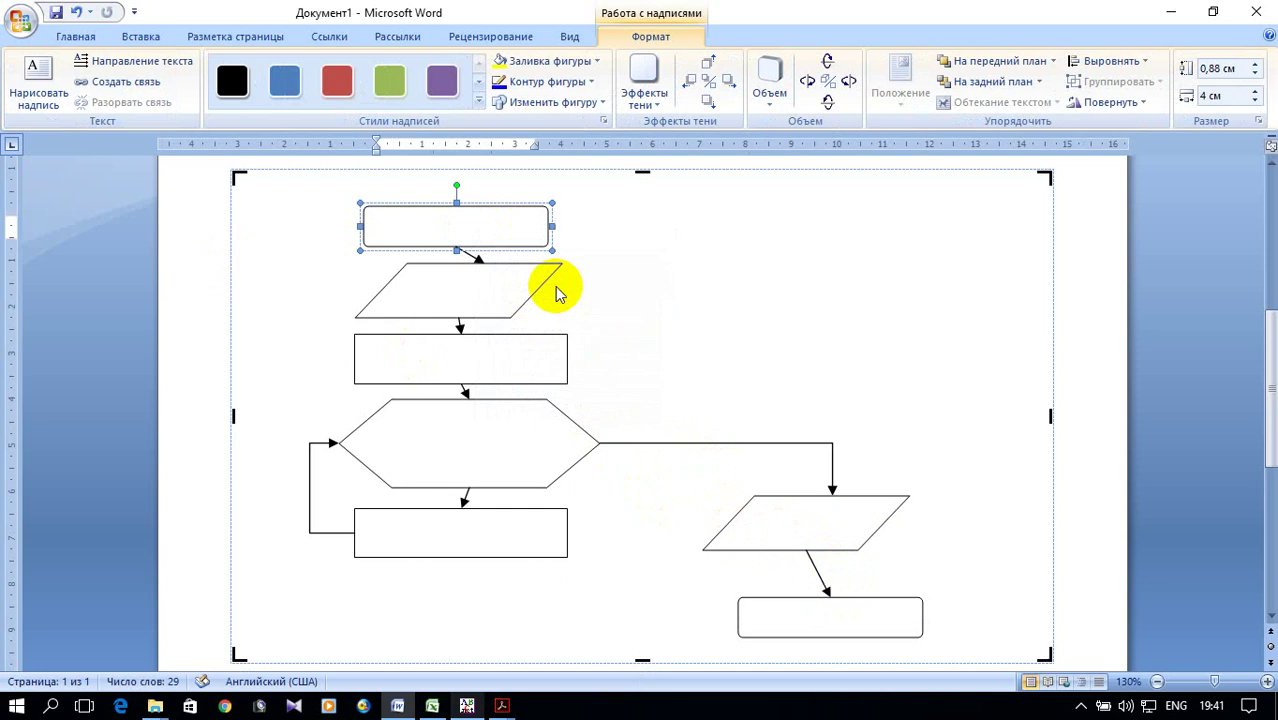
key("alt+shift")
type("начало")
Label the parallelogram below the start box 'n', removing an accidentally pasted shape.
left_click(476, 295)
right_click(477, 299)
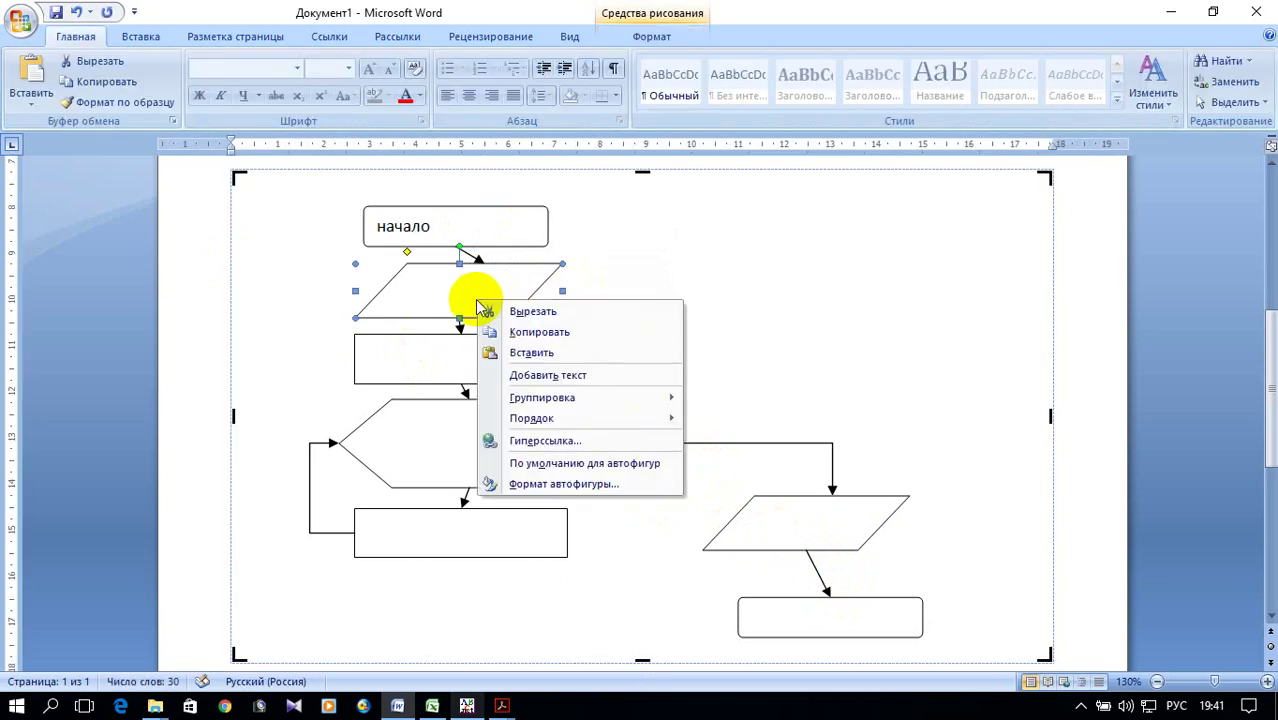
left_click(520, 352)
key("Delete")
scroll(515, 280, "up", 1)
left_click_drag(483, 343, 456, 378)
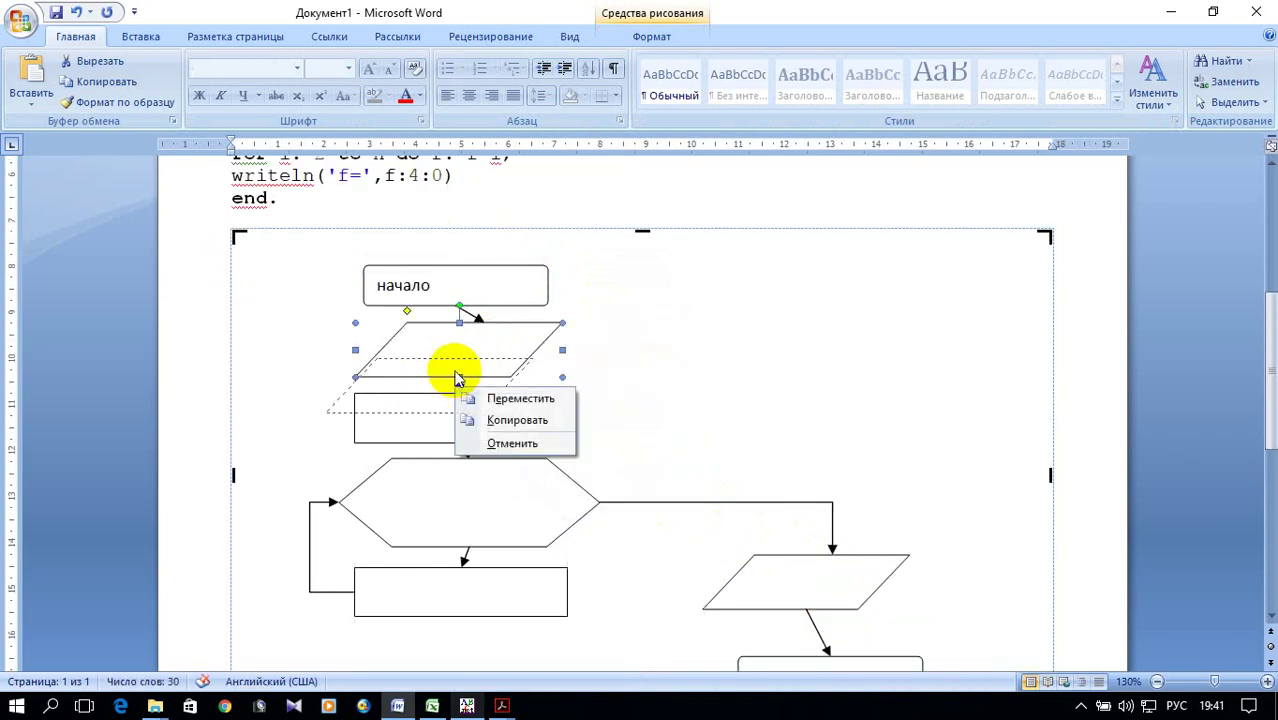
left_click(545, 442)
right_click(511, 352)
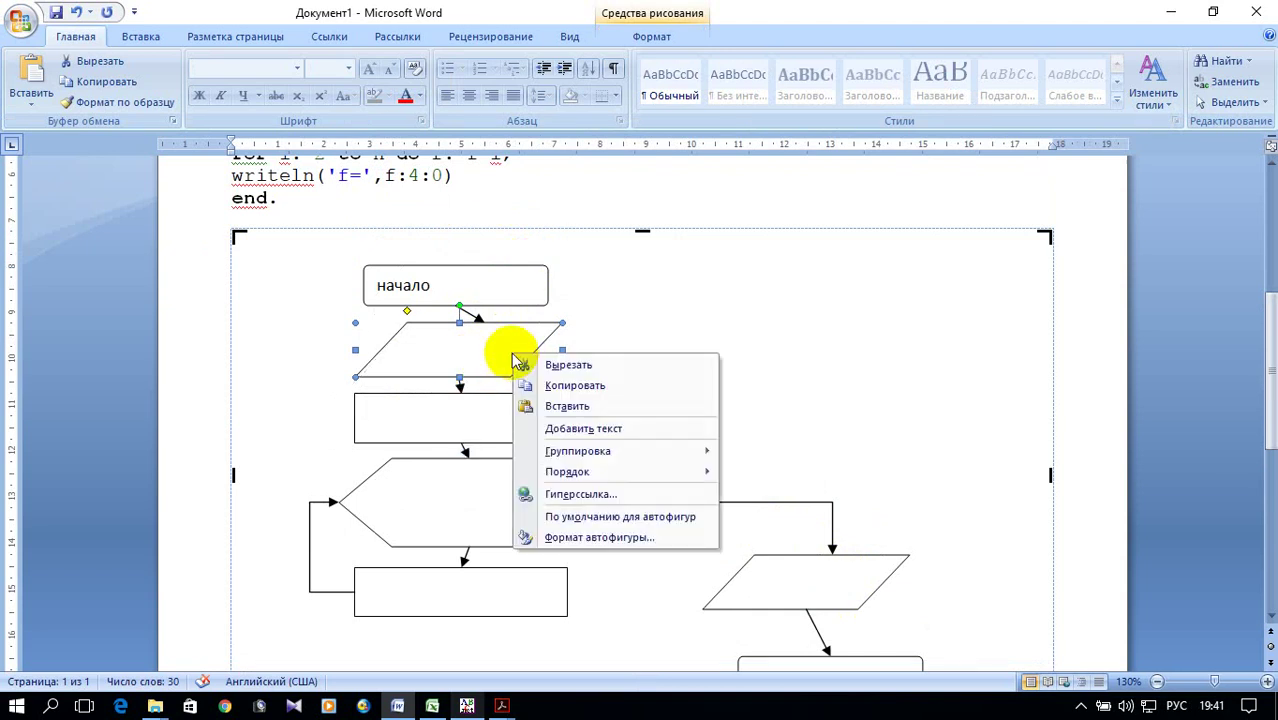
left_click(605, 427)
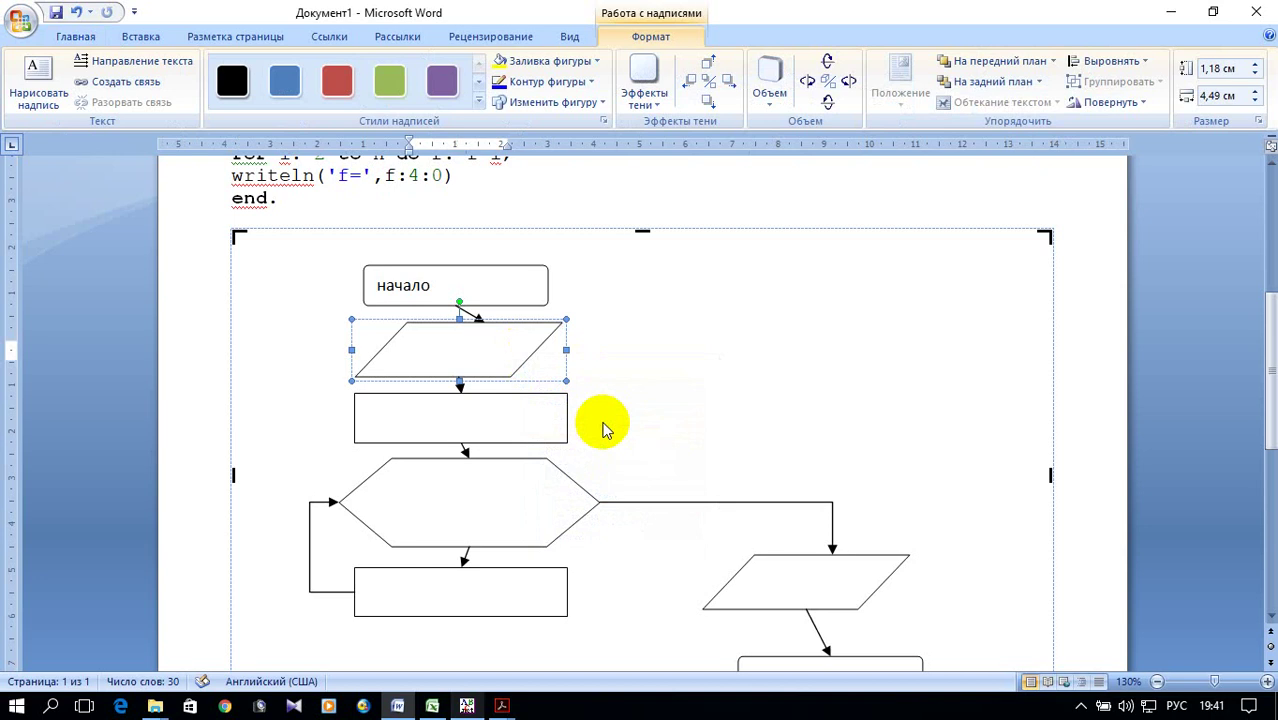
type("n")
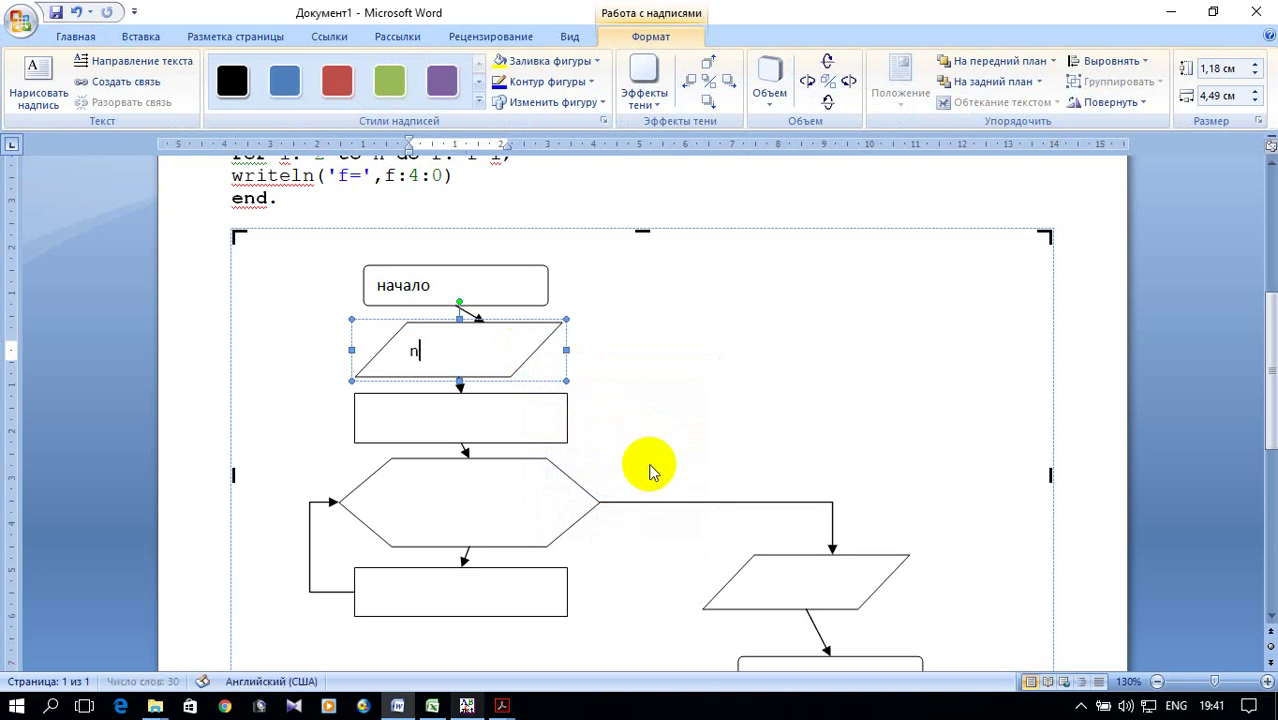
left_click(638, 380)
scroll(635, 373, "up", 3)
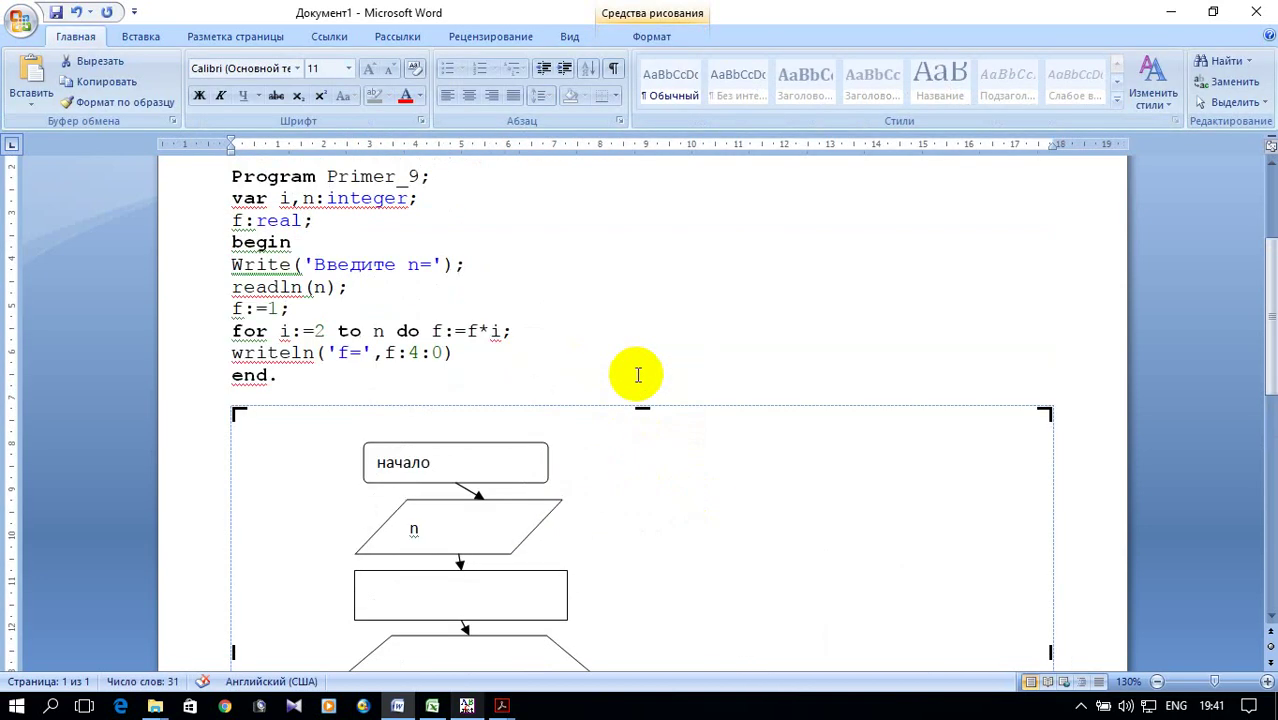
Copy f:=1 from the Pascal code and paste it into the rectangle below n.
left_click(289, 309)
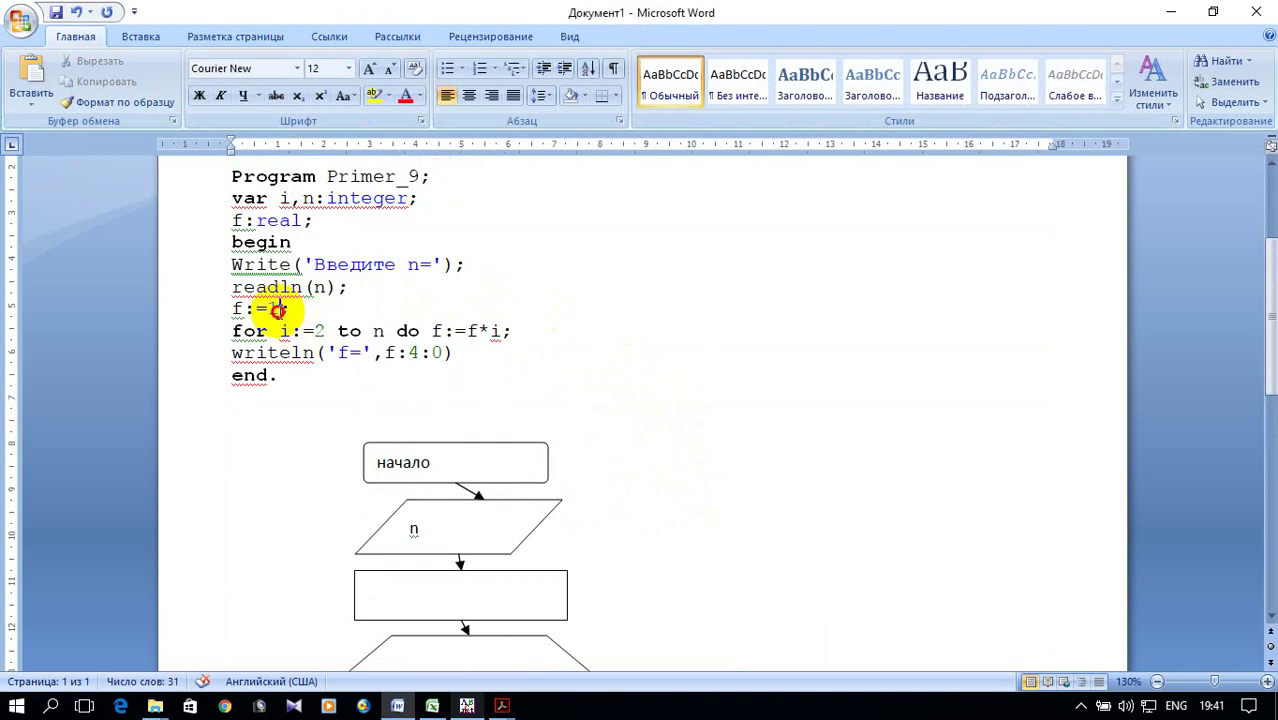
left_click_drag(279, 309, 234, 310)
right_click(240, 308)
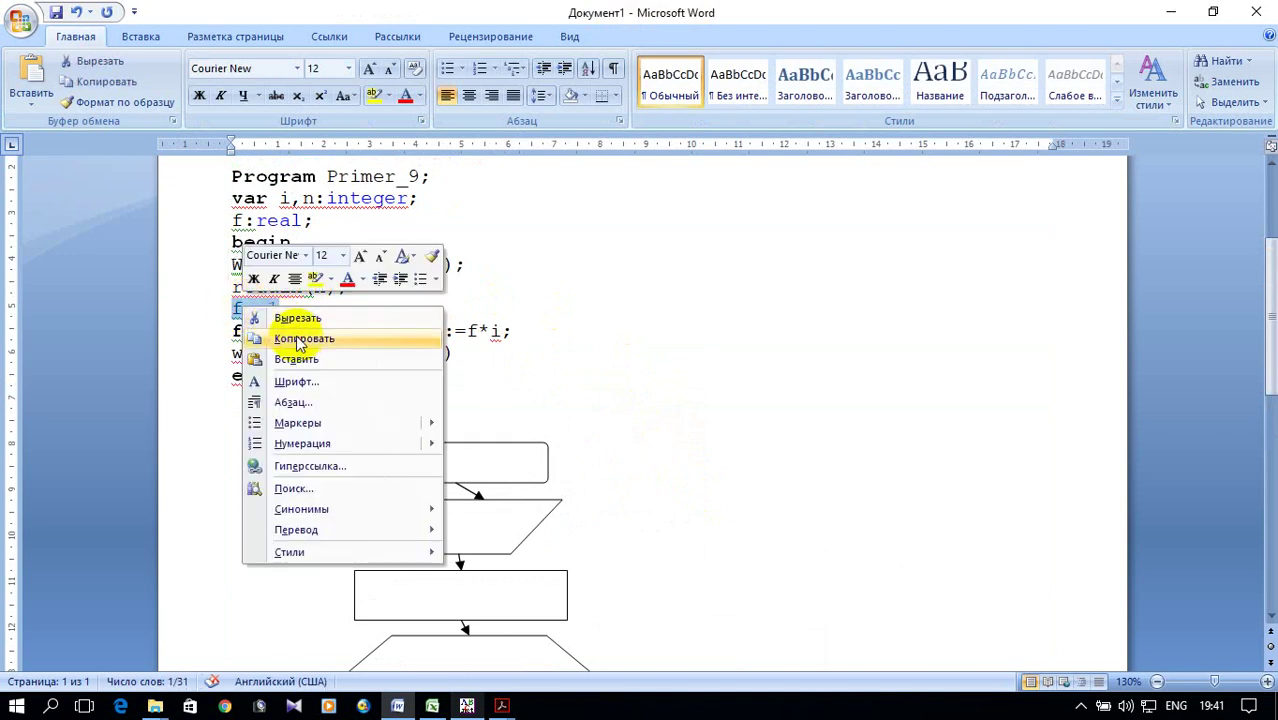
left_click(309, 340)
scroll(548, 405, "down", 4)
left_click(472, 356)
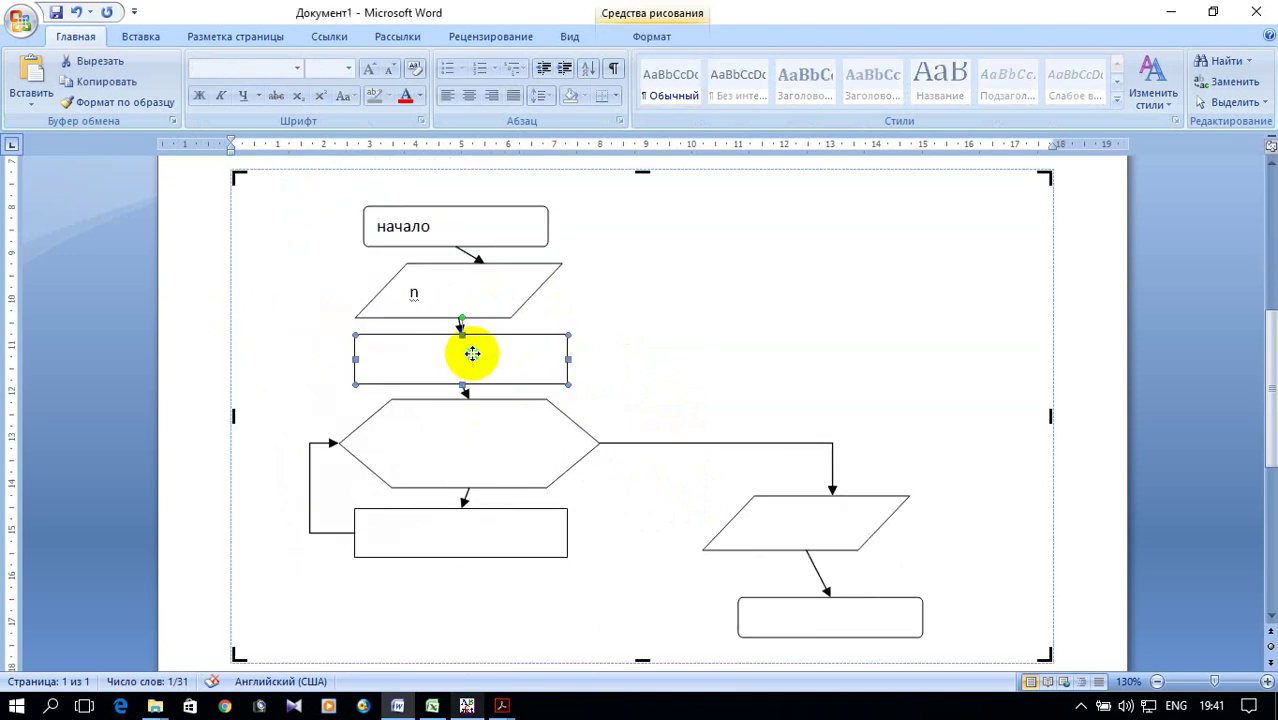
right_click(472, 356)
left_click(540, 430)
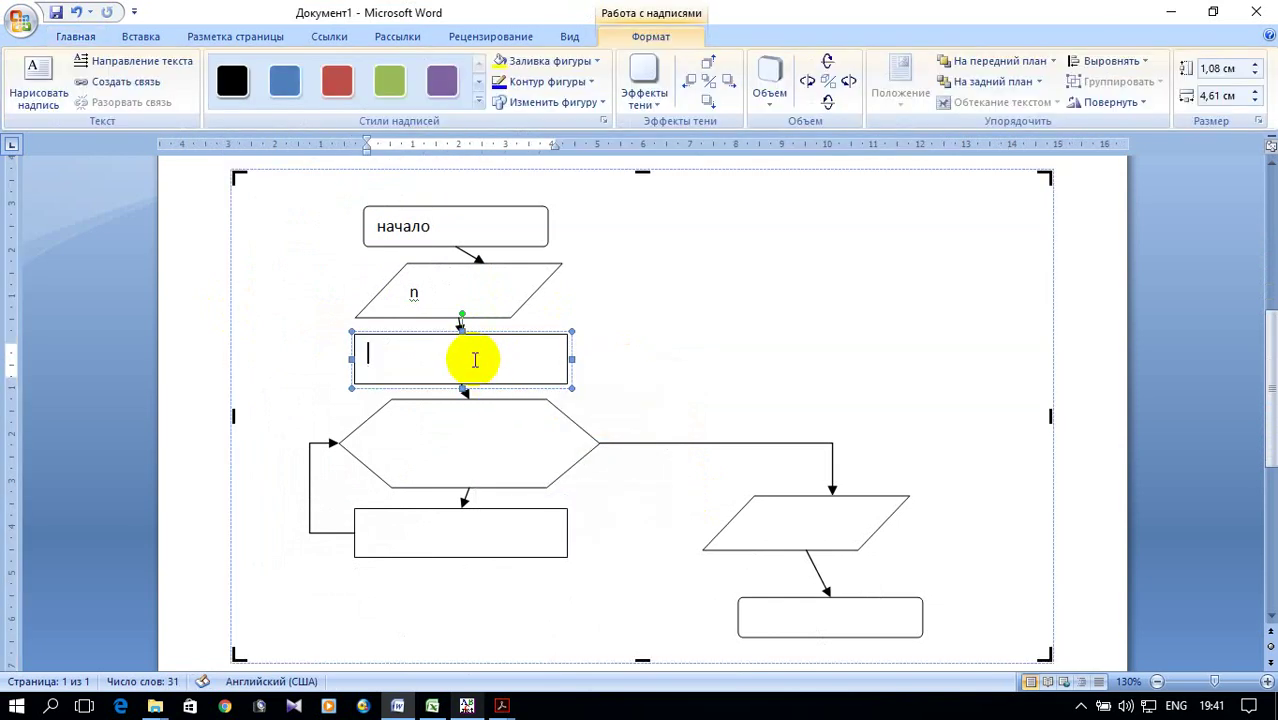
right_click(476, 360)
left_click(500, 411)
Label the loop hexagon I=1..n.
left_click(470, 438)
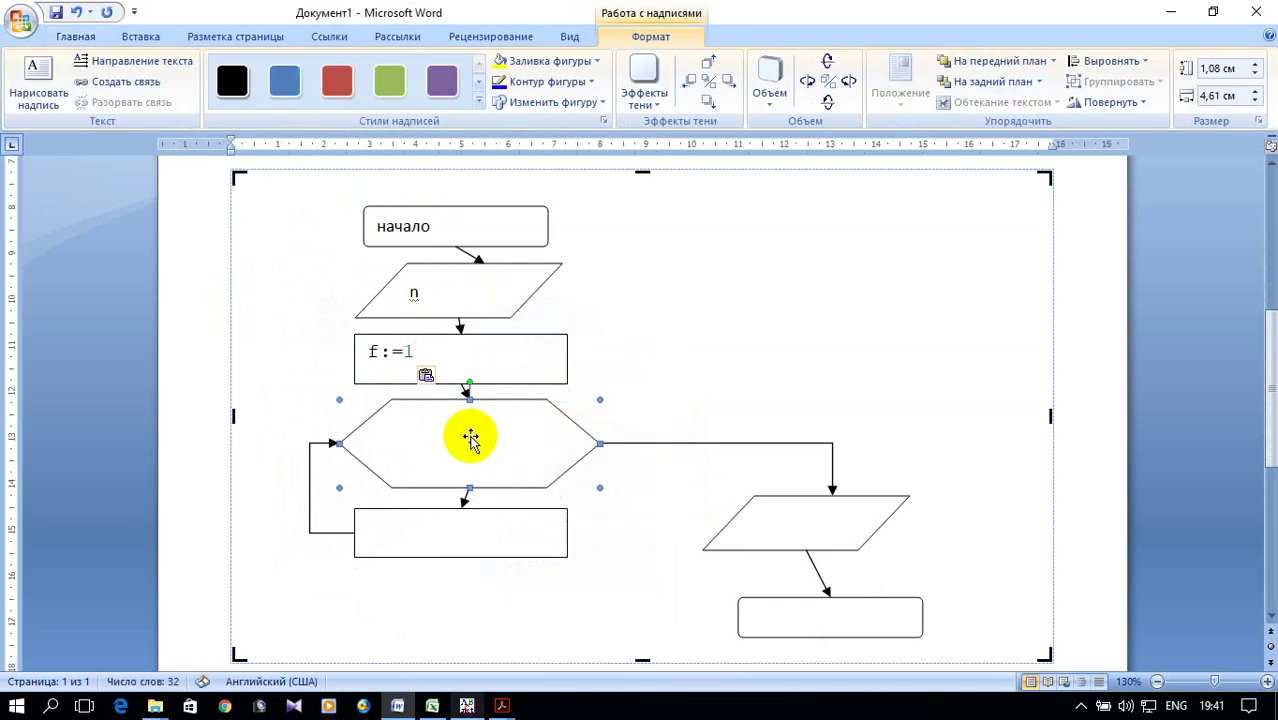
right_click(460, 440)
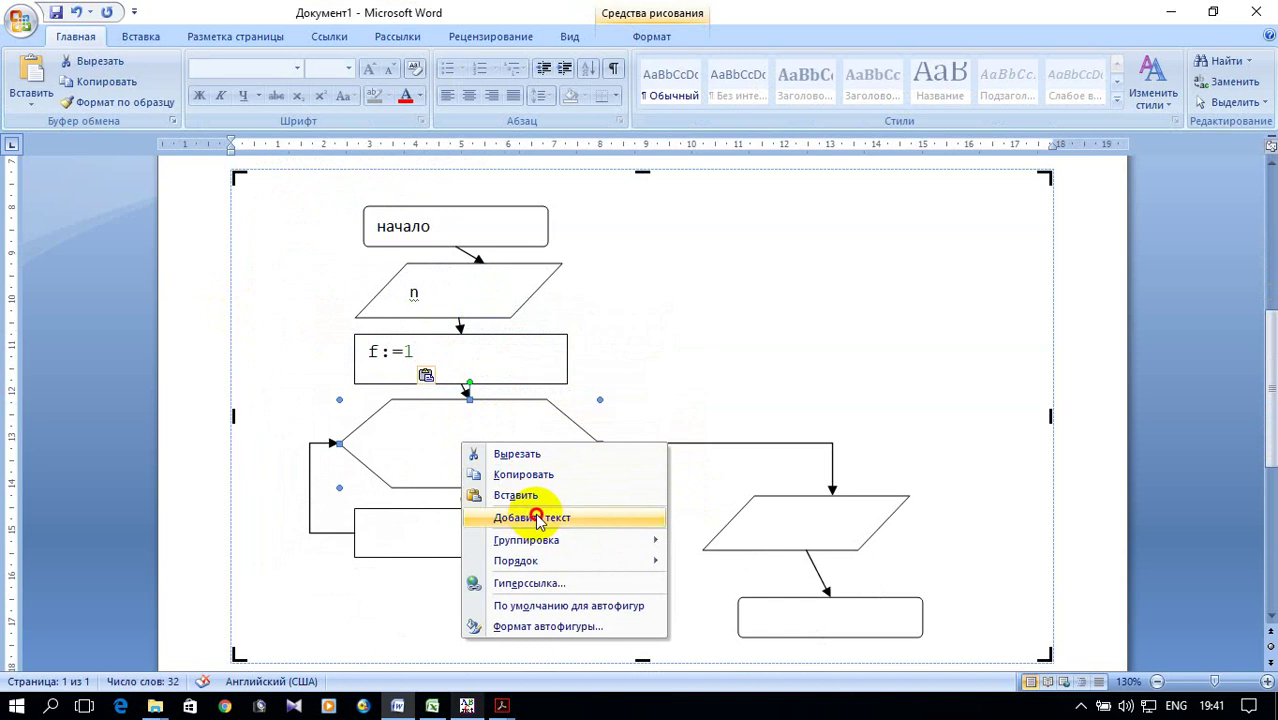
left_click(538, 517)
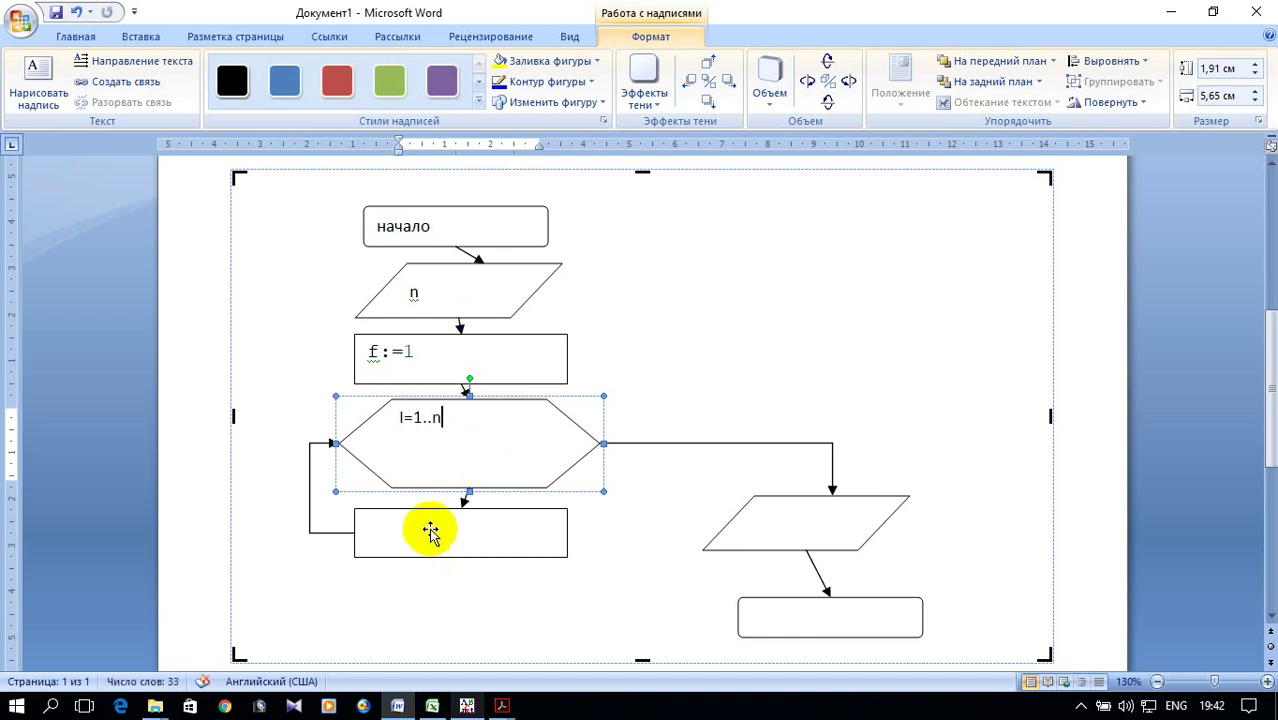
Copy f:=f*i from the code and paste it into the loop-body rectangle.
scroll(392, 358, "up", 3)
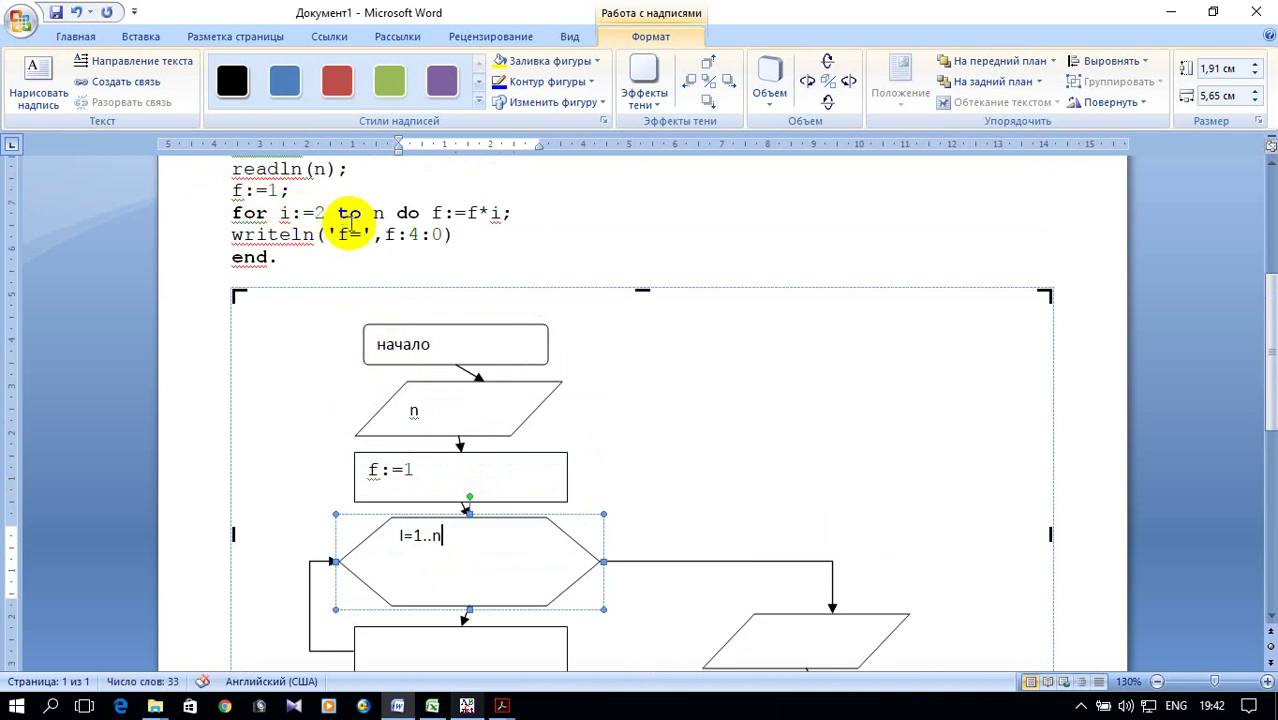
left_click_drag(432, 213, 505, 214)
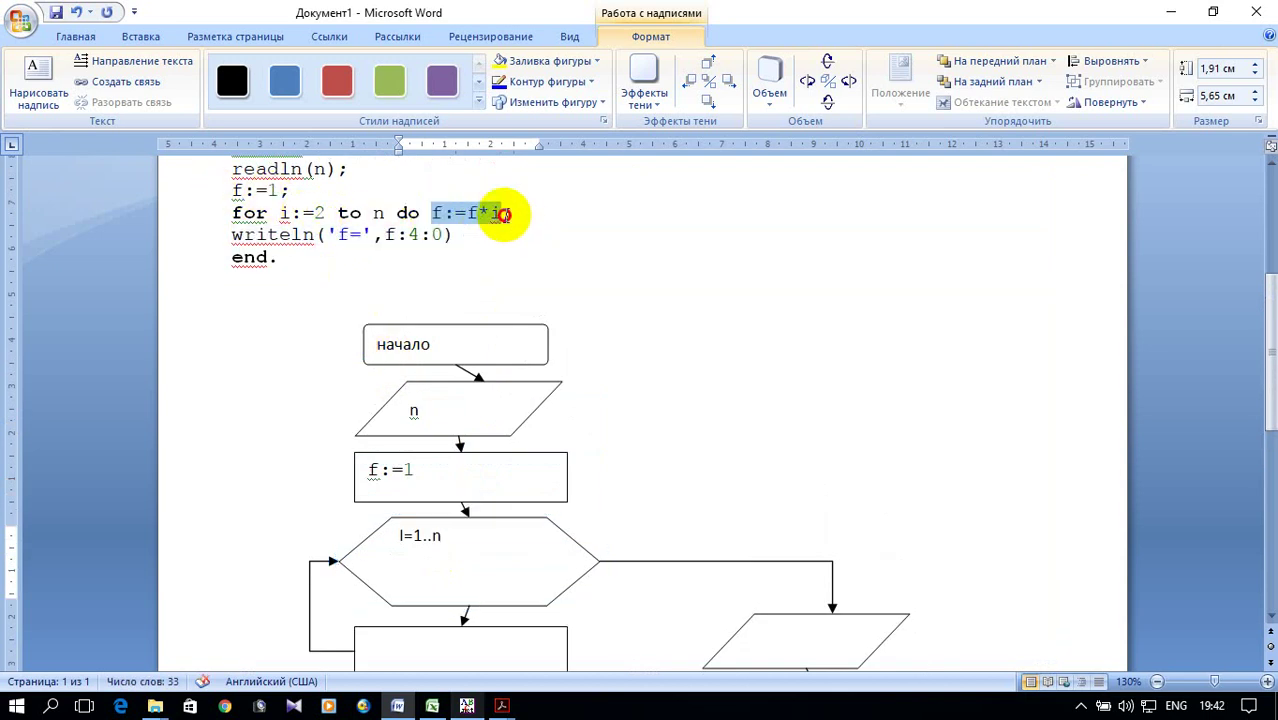
right_click(482, 212)
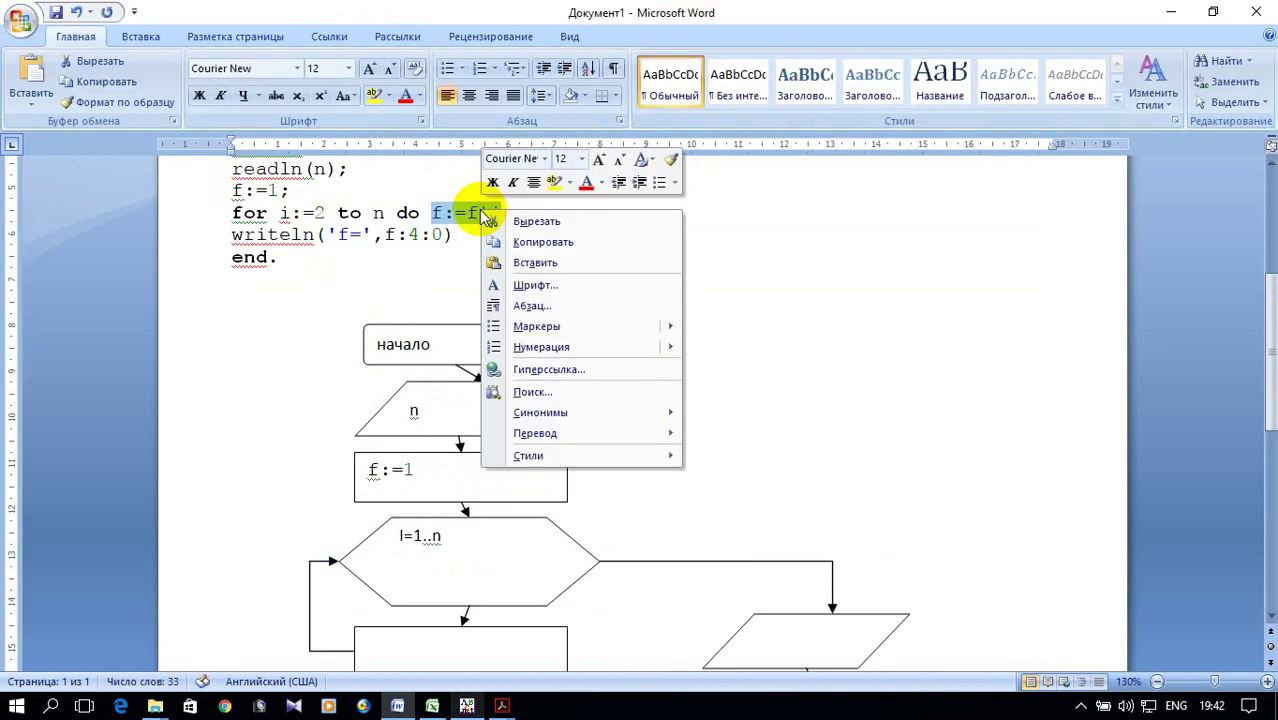
left_click(533, 240)
scroll(574, 273, "down", 3)
left_click(462, 533)
right_click(470, 534)
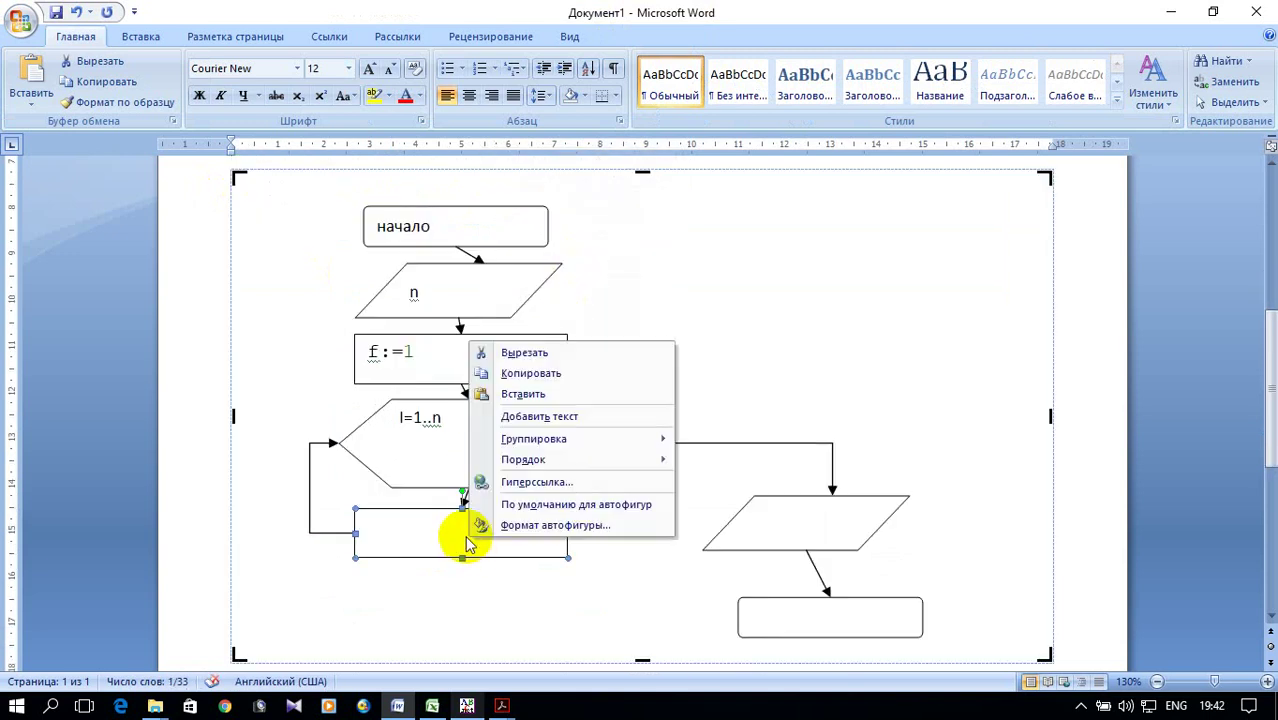
left_click(545, 416)
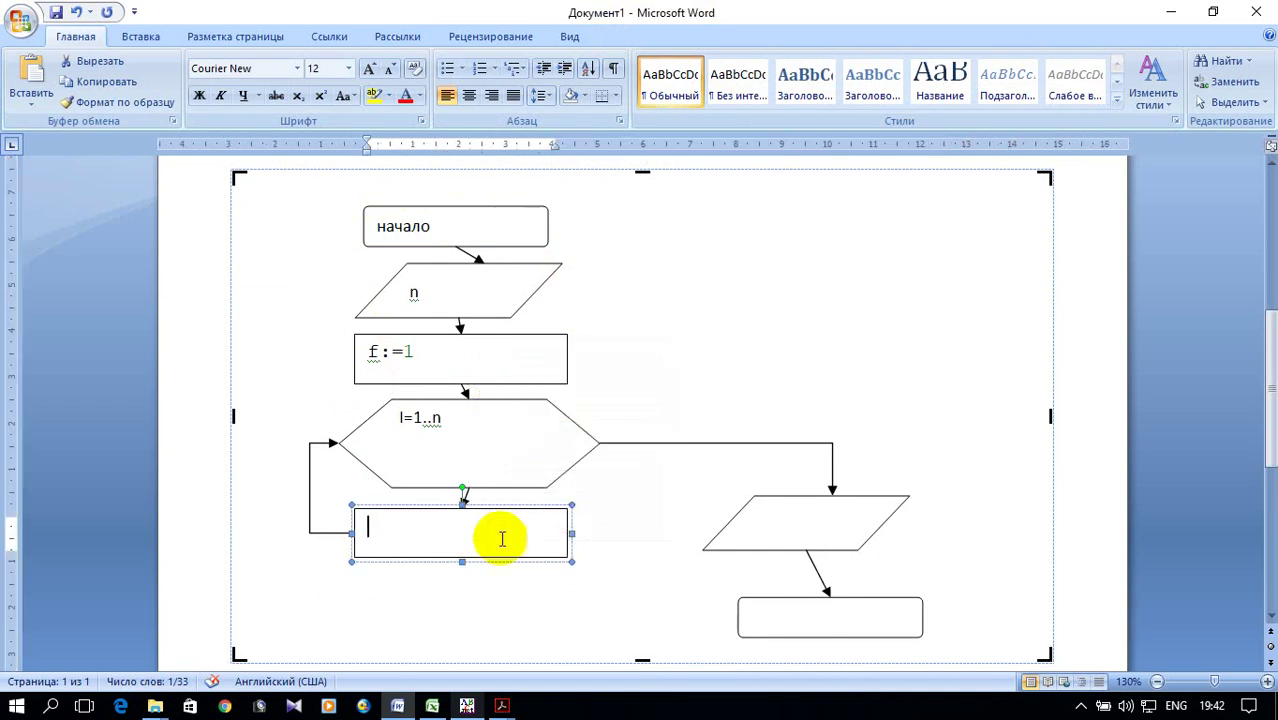
right_click(462, 537)
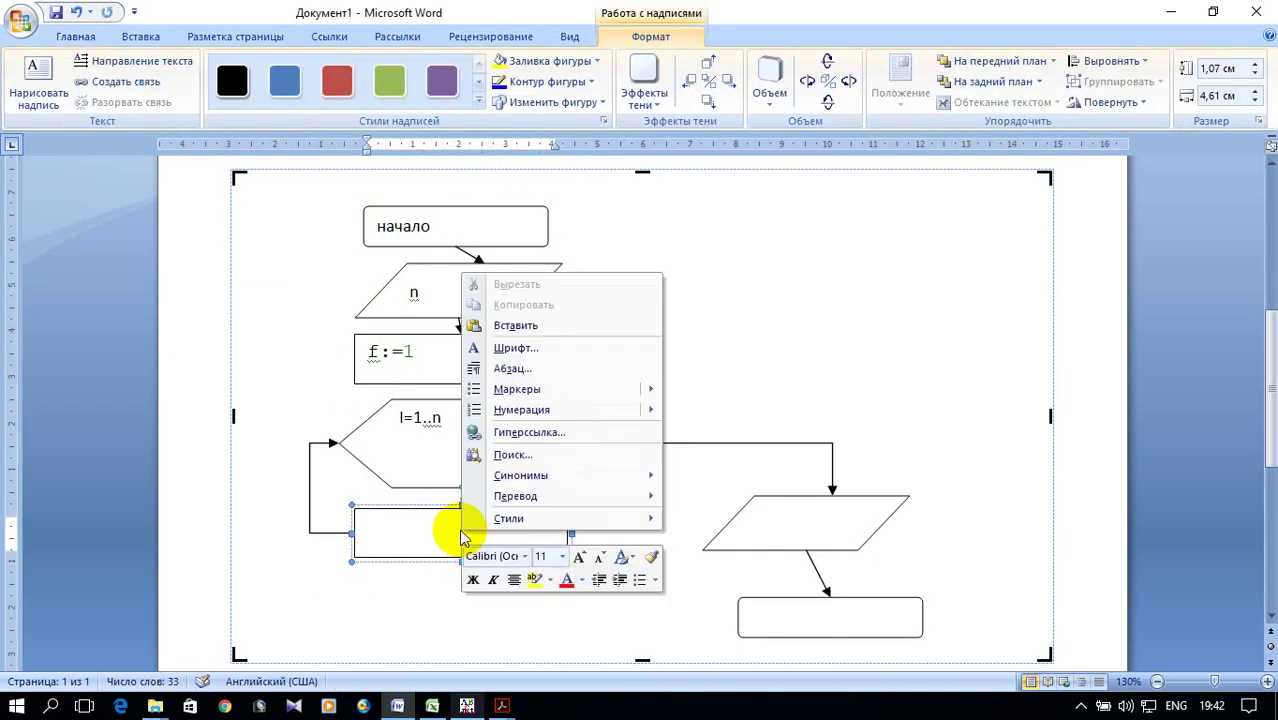
left_click(516, 325)
left_click(786, 523)
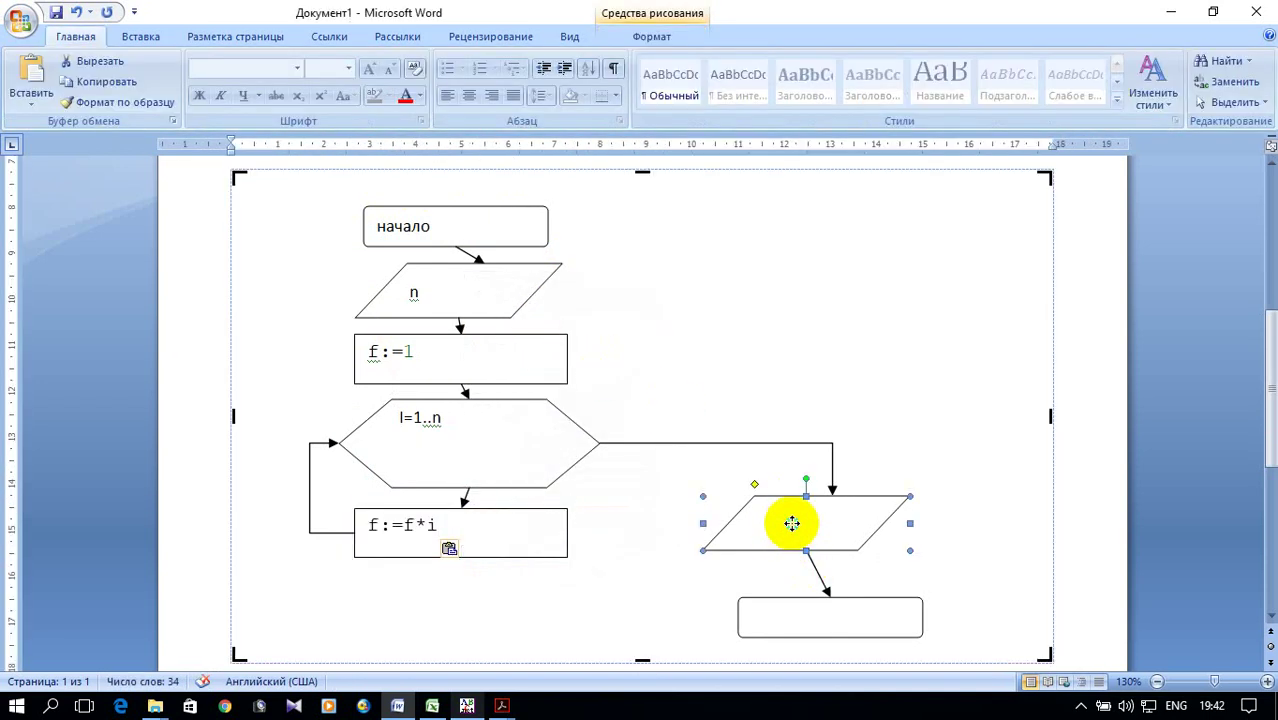
Label the right-hand output parallelogram 'f'.
right_click(793, 523)
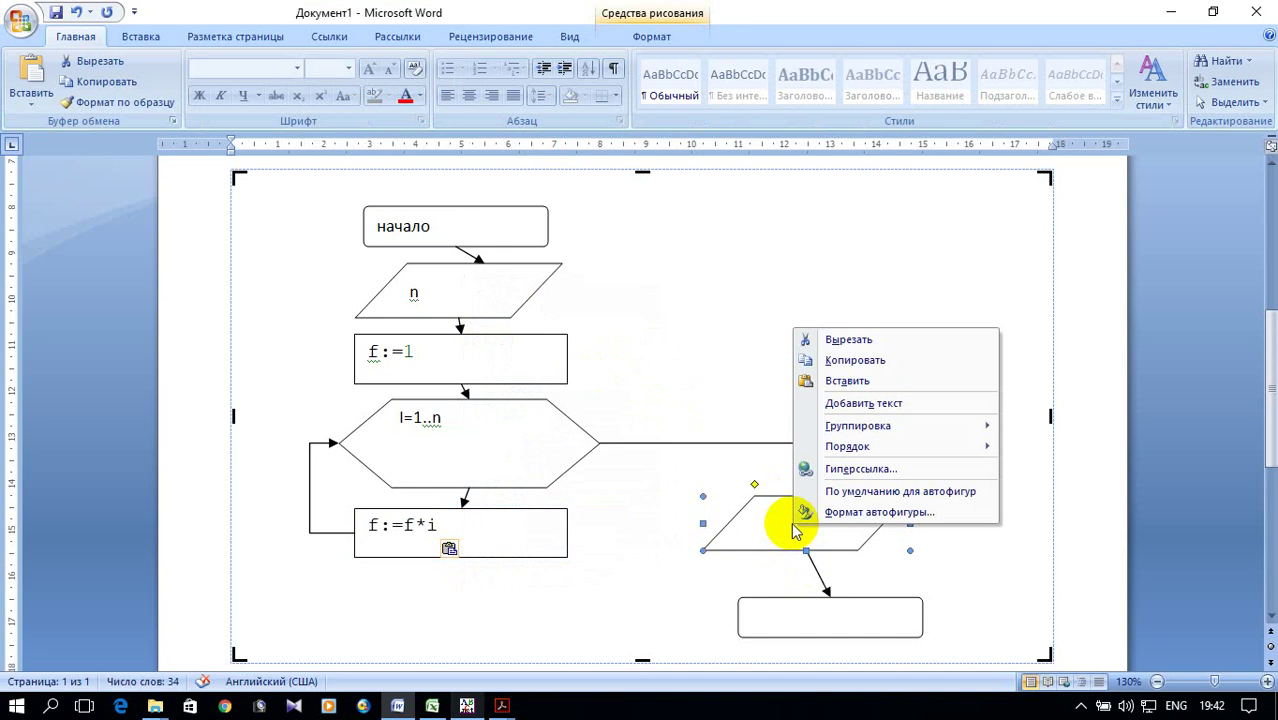
left_click(858, 401)
type("f")
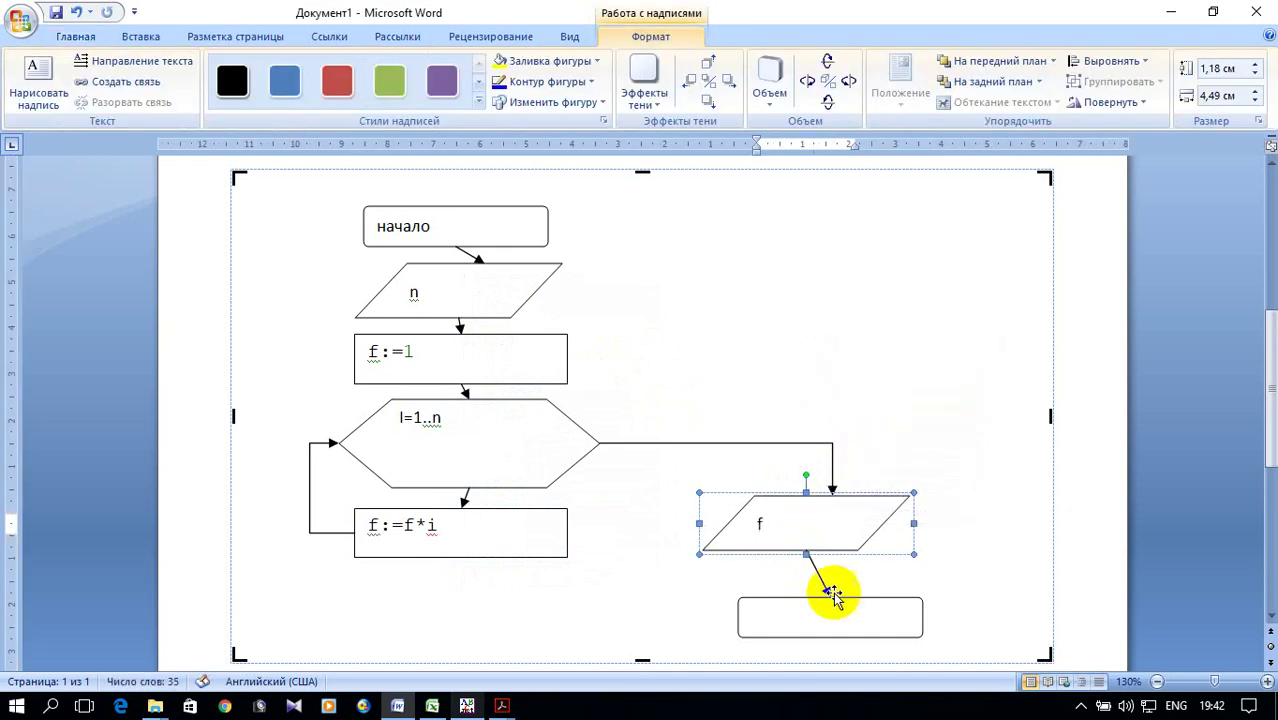
Label the final flowchart box 'конец'.
left_click(821, 611)
right_click(822, 612)
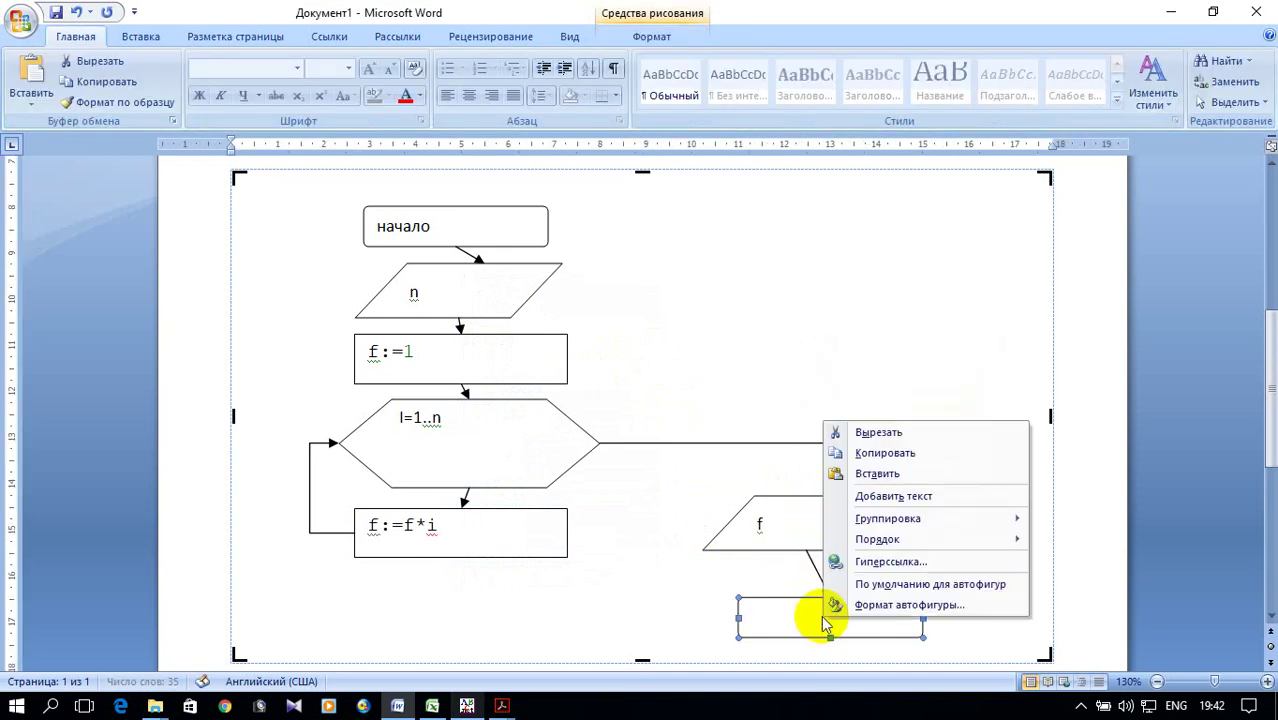
left_click(880, 496)
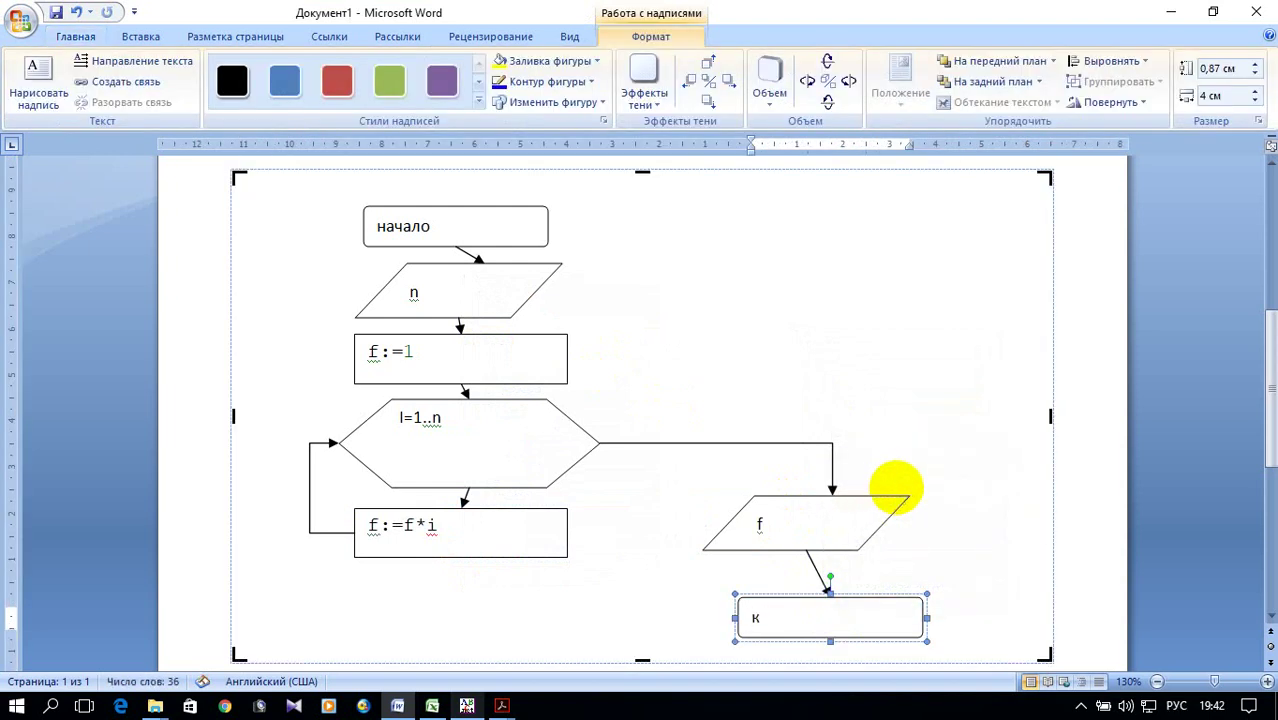
type("конец")
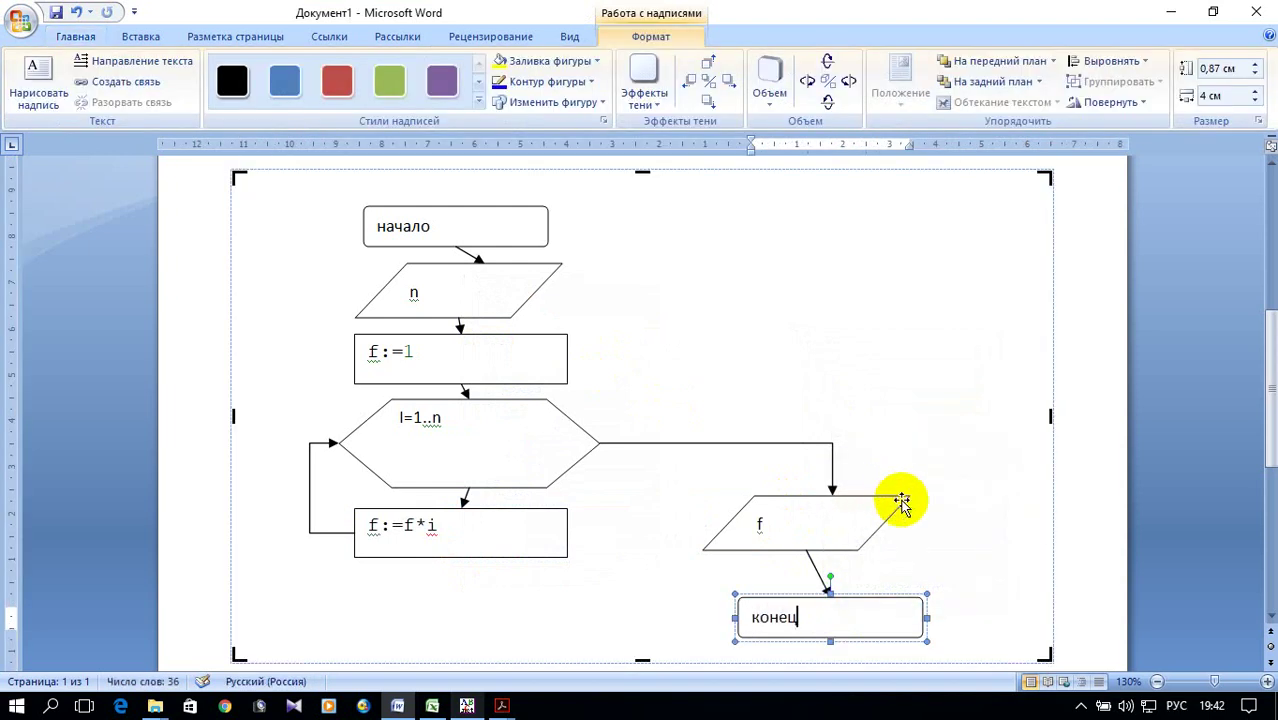
left_click(935, 493)
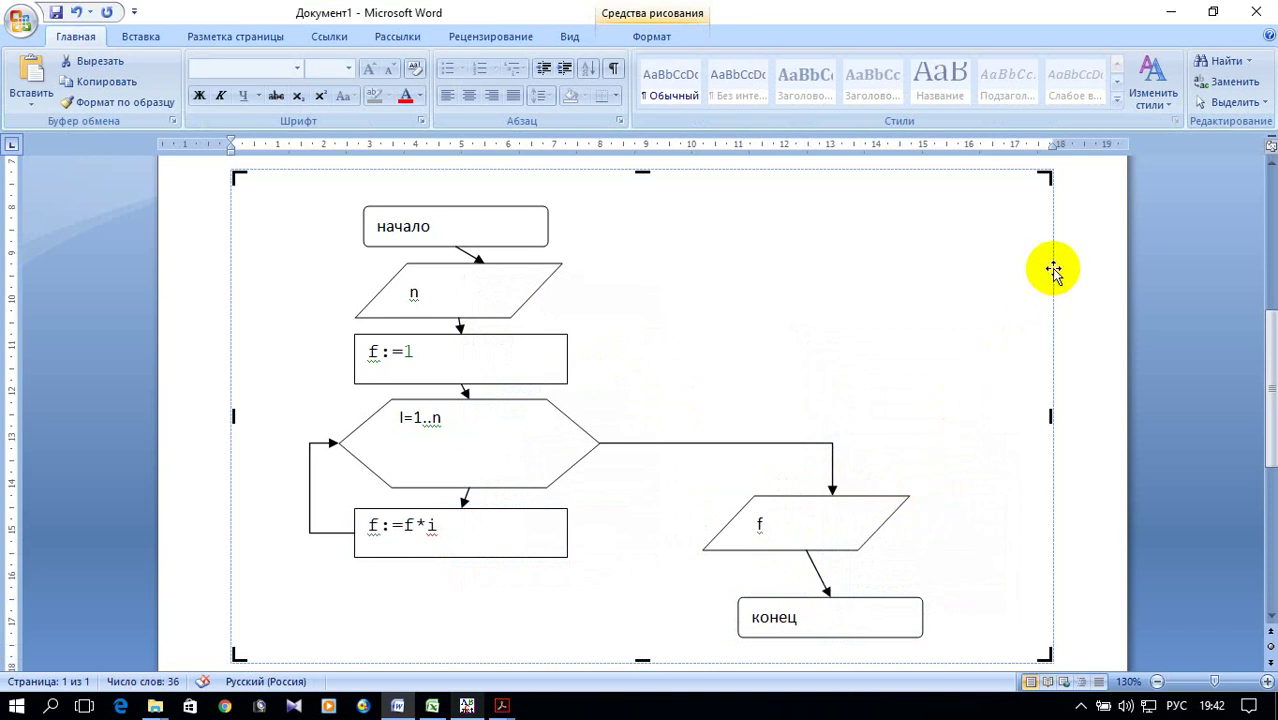
right_click(1053, 272)
left_click(578, 234)
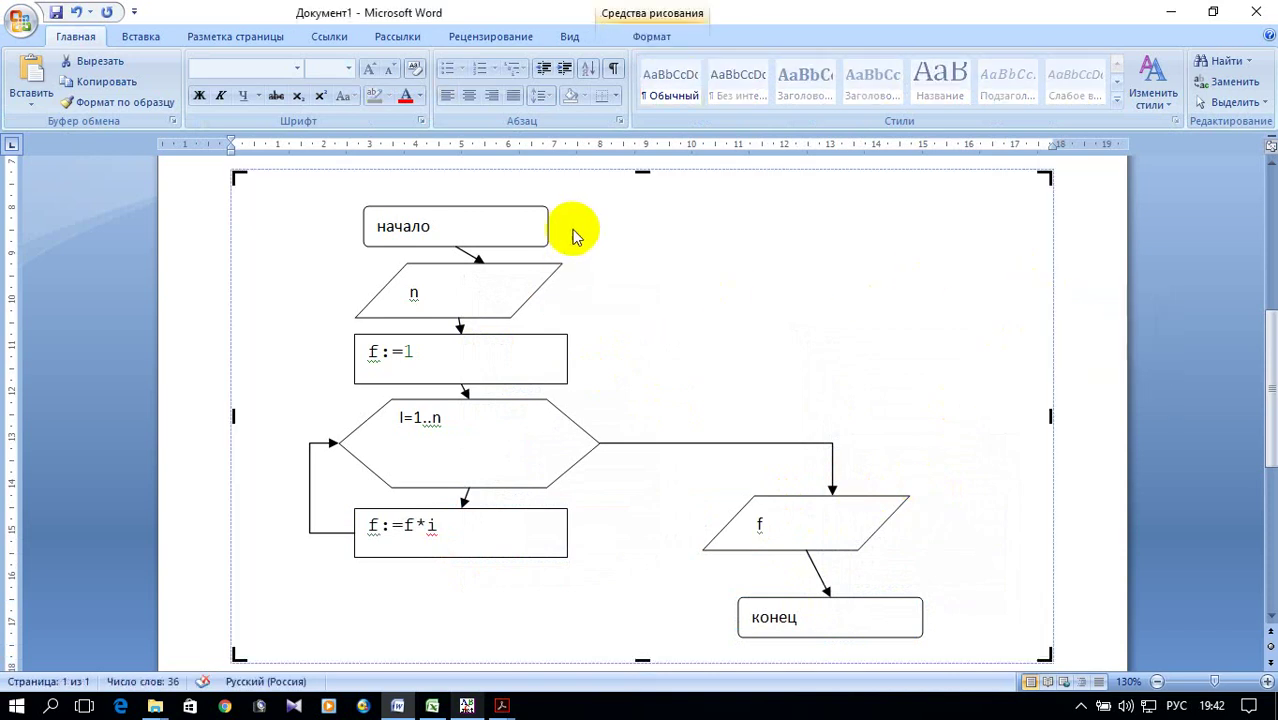
Fit the drawing canvas tightly around the flowchart.
right_click(1056, 256)
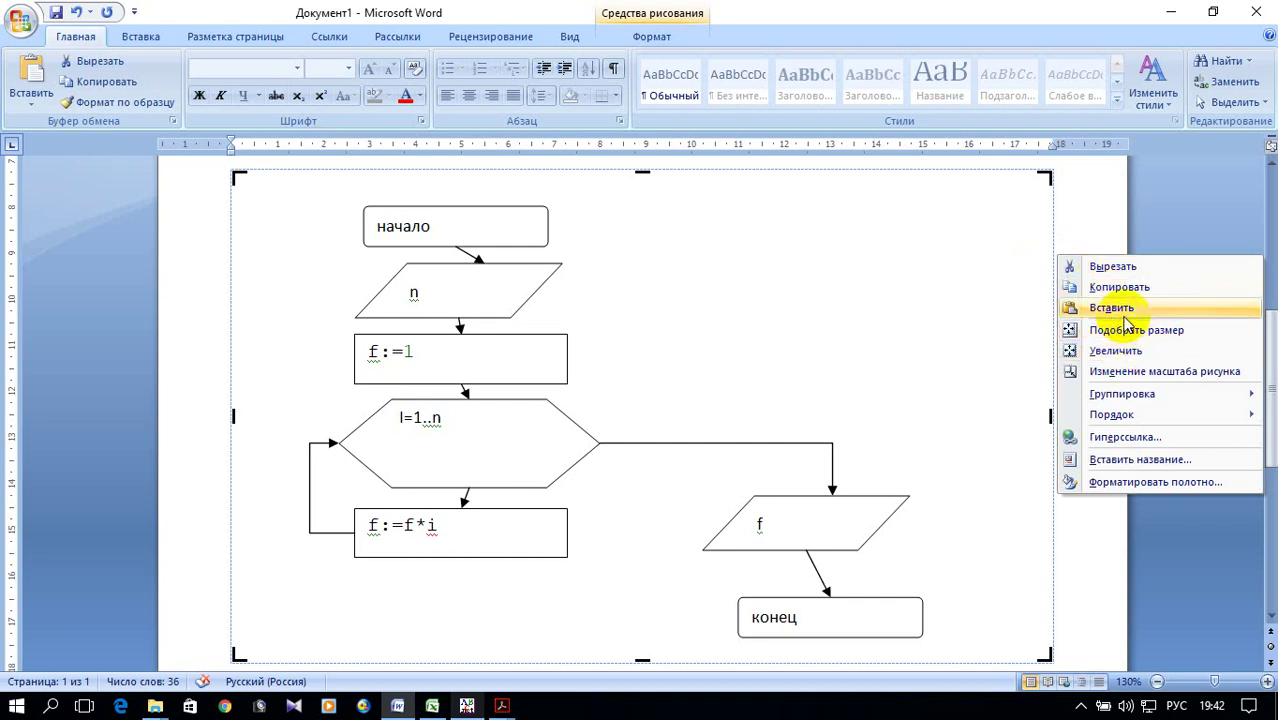
left_click(1127, 332)
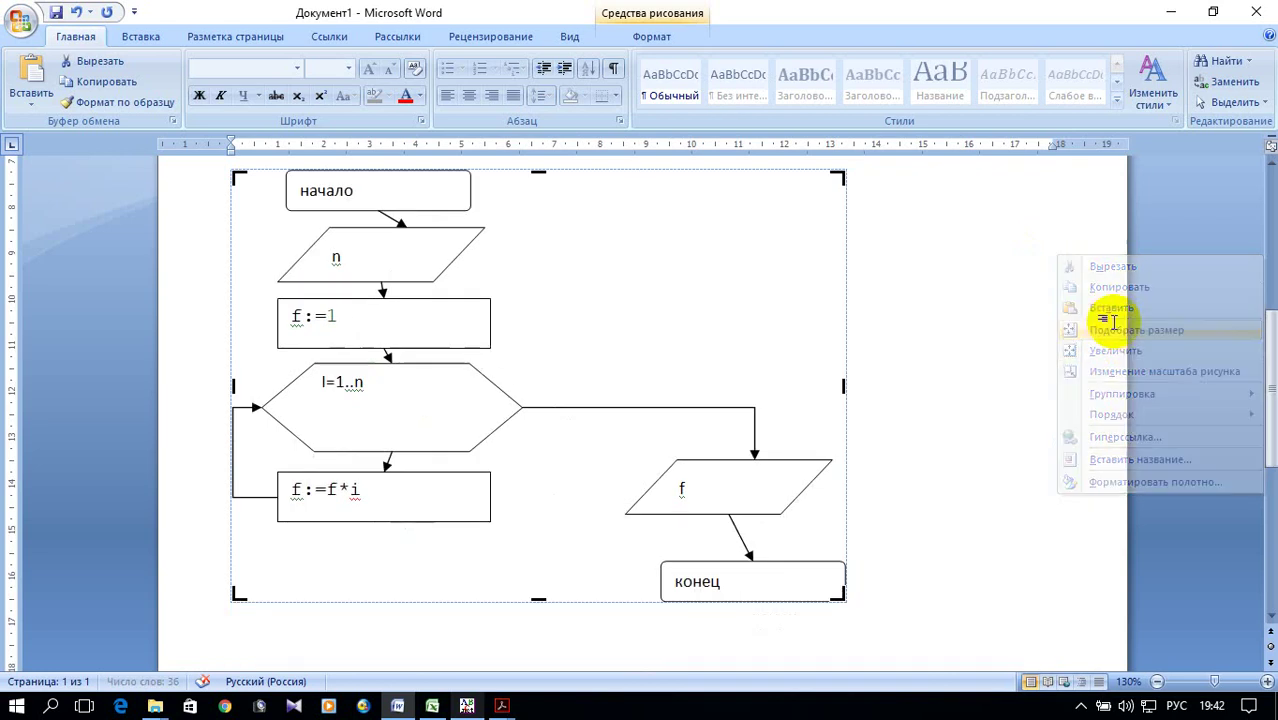
scroll(932, 328, "up", 3)
scroll(932, 330, "down", 2)
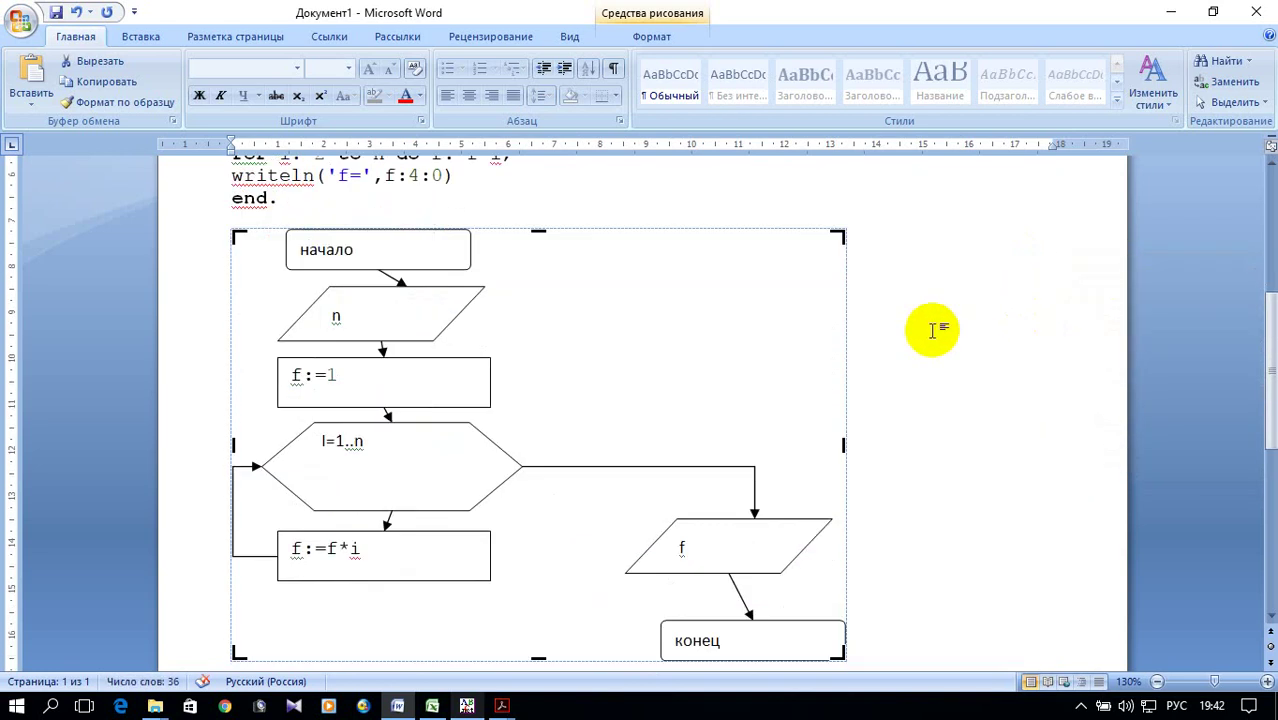
Make the I=1..n hexagon shorter and narrower, then switch to the lab assignment PDF.
left_click(427, 510)
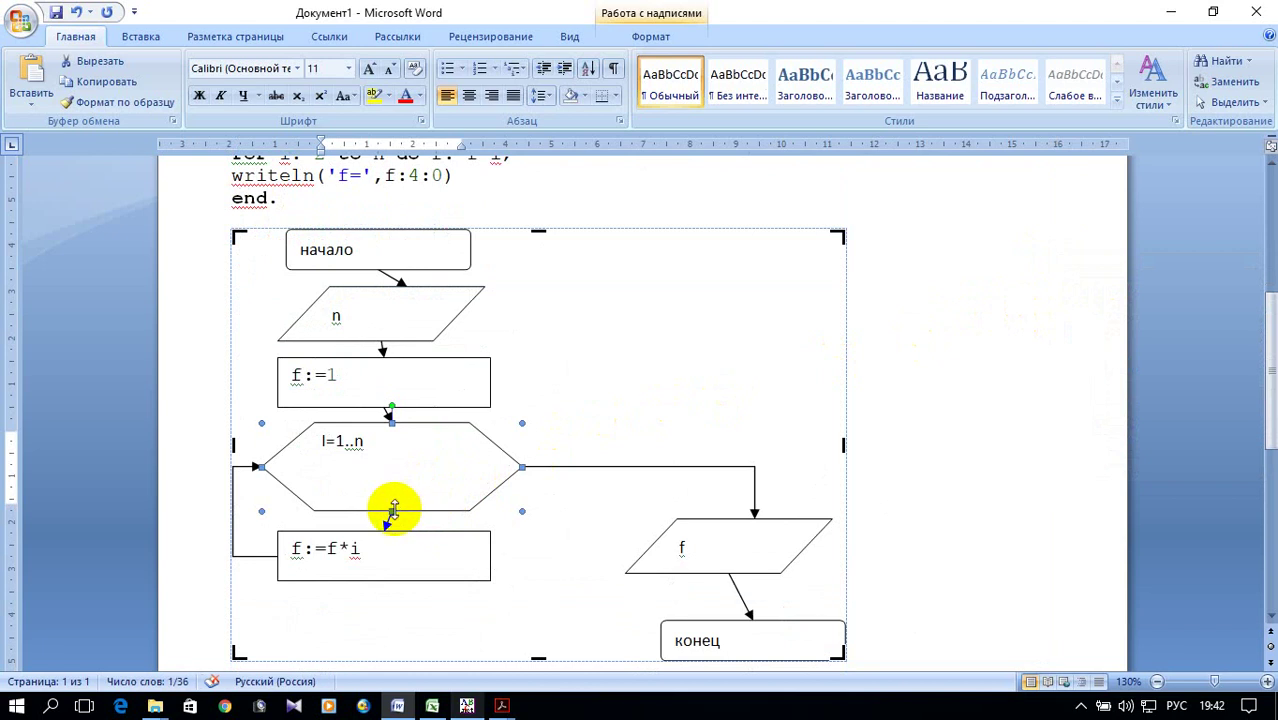
left_click_drag(393, 511, 393, 472)
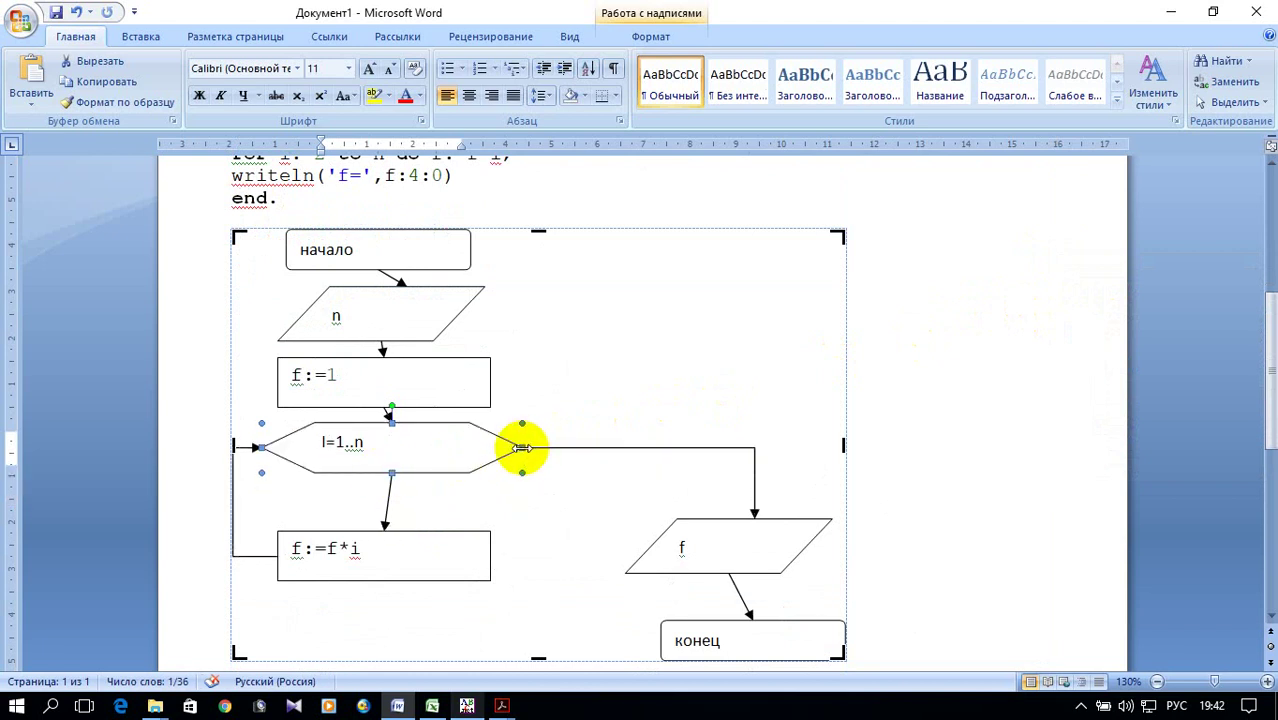
left_click_drag(522, 447, 493, 447)
left_click(620, 375)
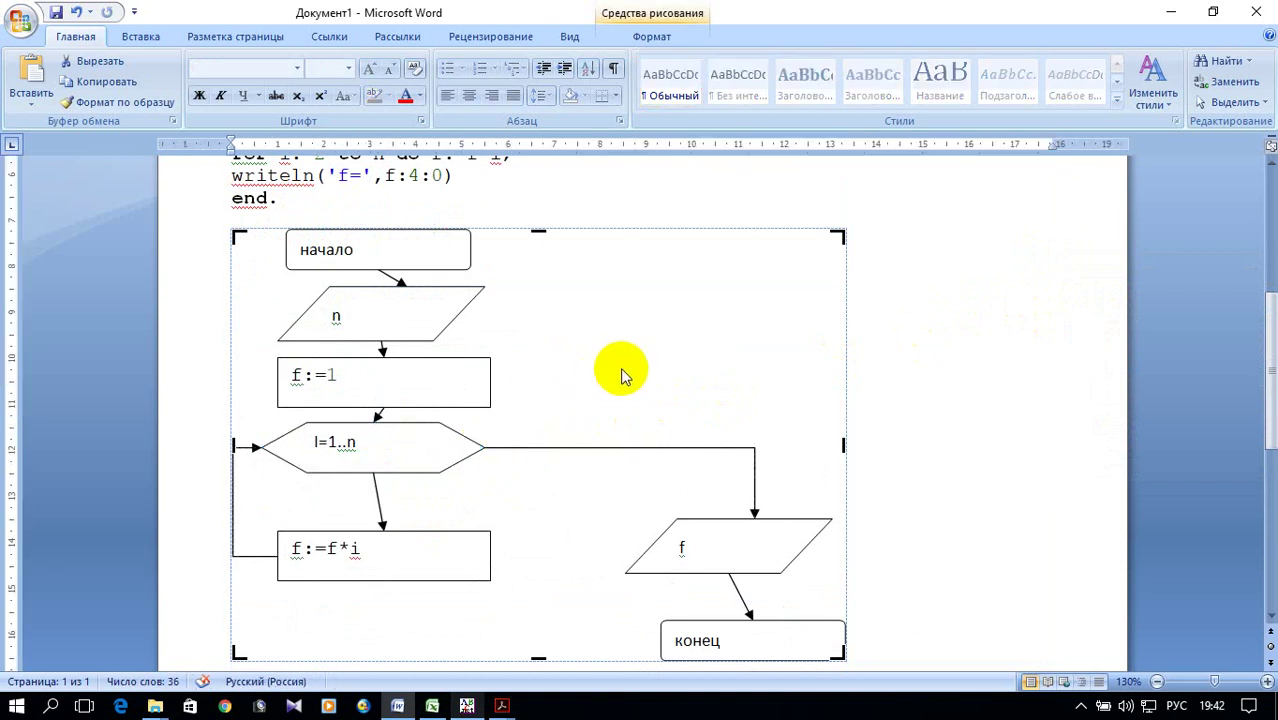
scroll(628, 370, "up", 2)
scroll(628, 370, "down", 2)
scroll(628, 370, "down", 2)
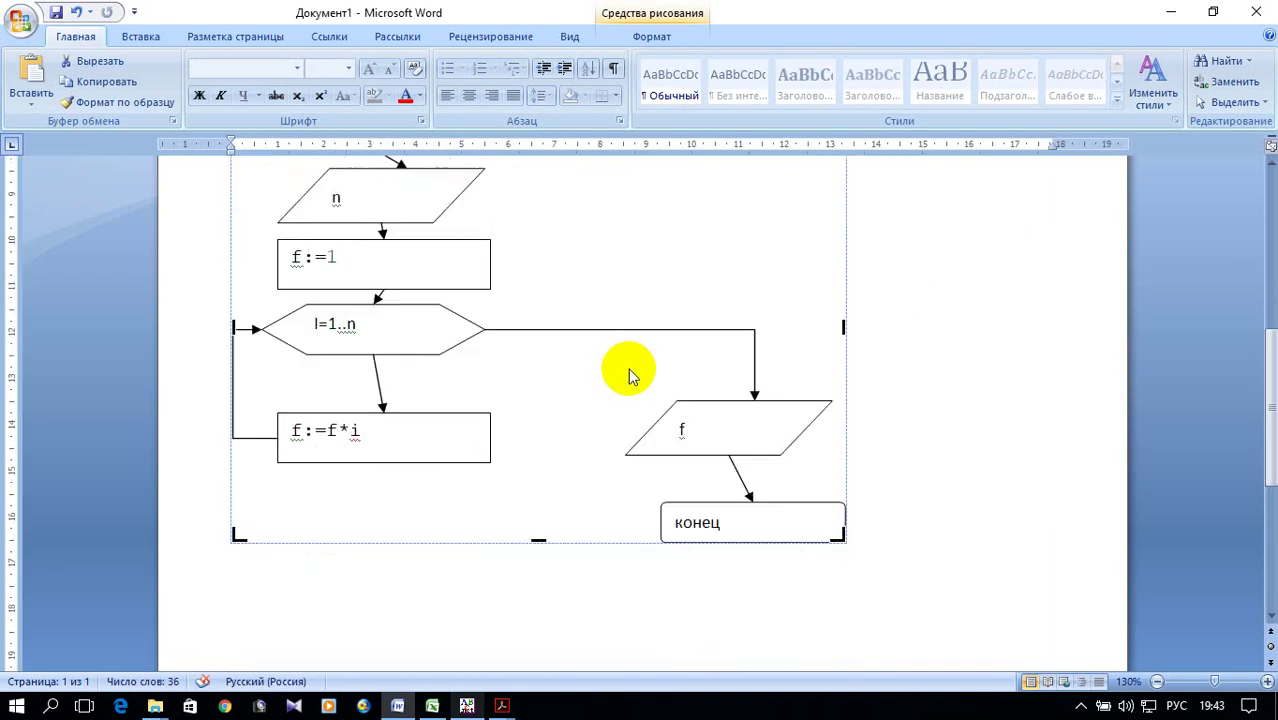
left_click(502, 706)
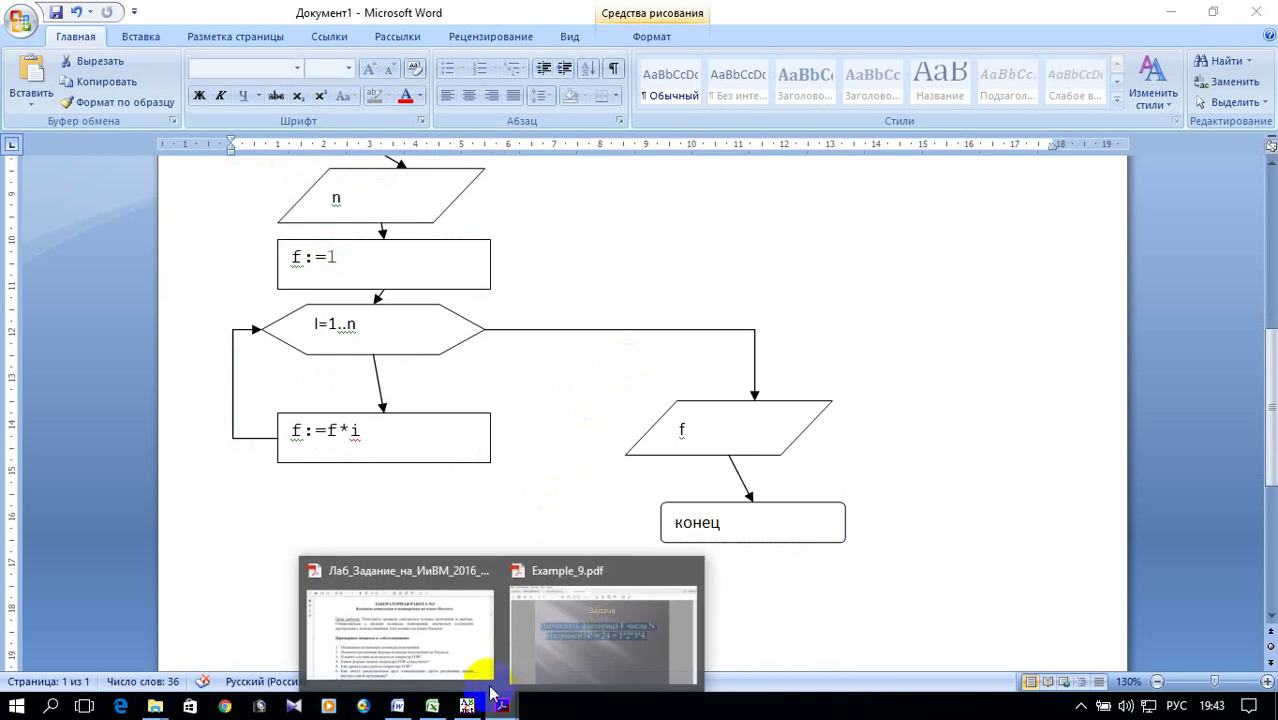